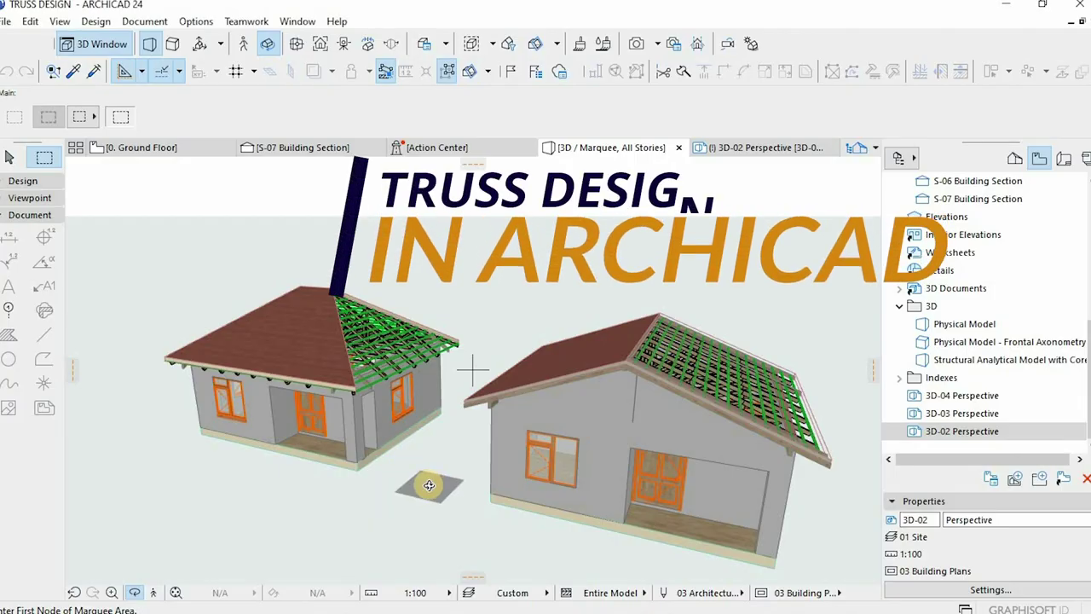
Review the two roofed houses in 3D, and the truss type diagrams with the timber and steel construction sheets on the ground floor plan.
left_click_drag(462, 453, 481, 398)
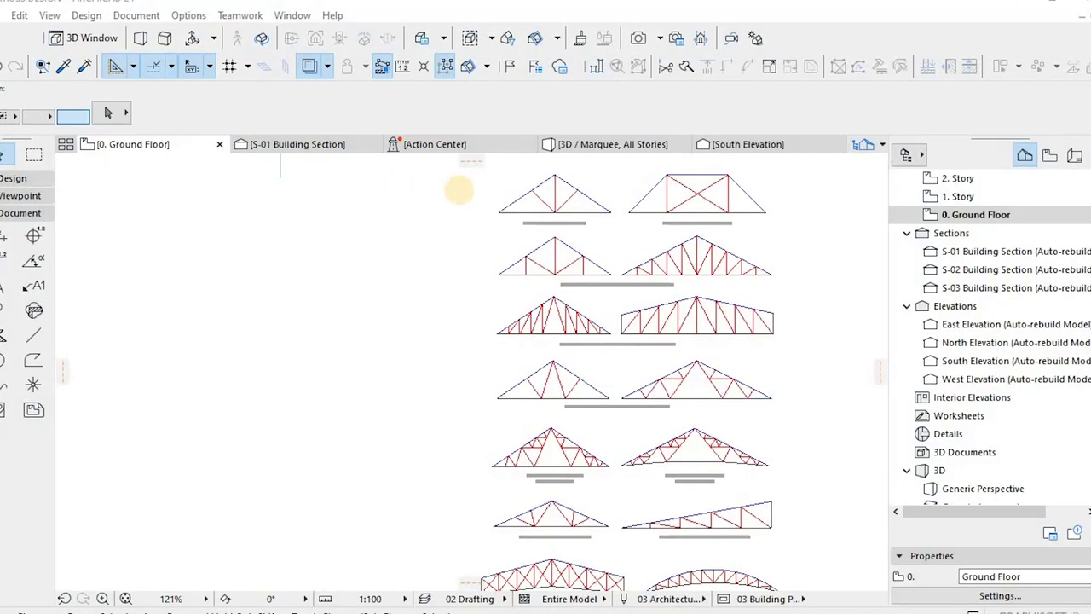
scroll(480, 184, "up", 4)
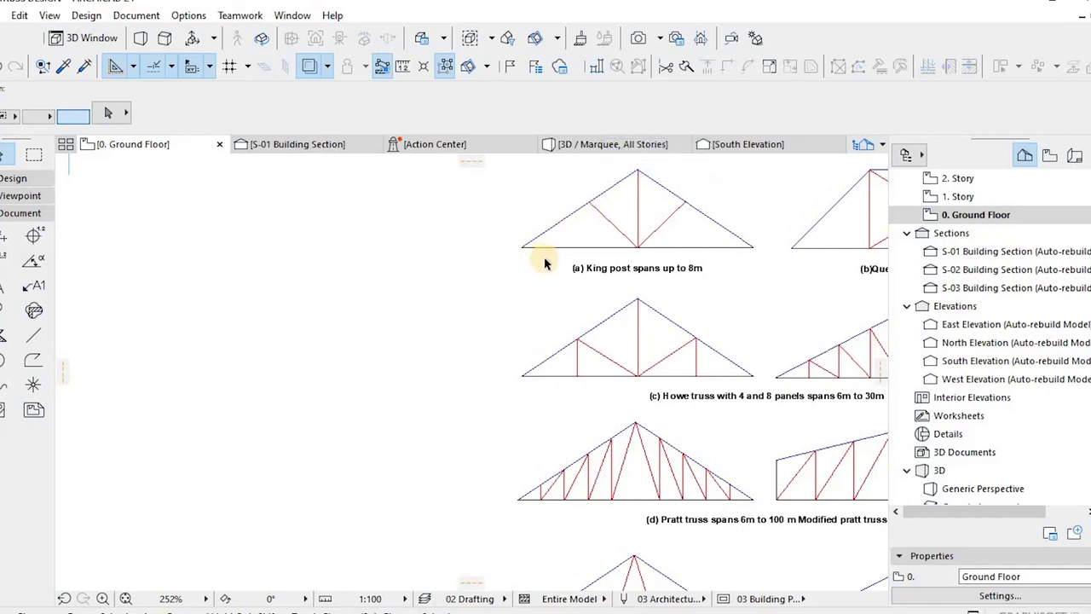
scroll(421, 290, "down", 2)
scroll(586, 228, "up", 3)
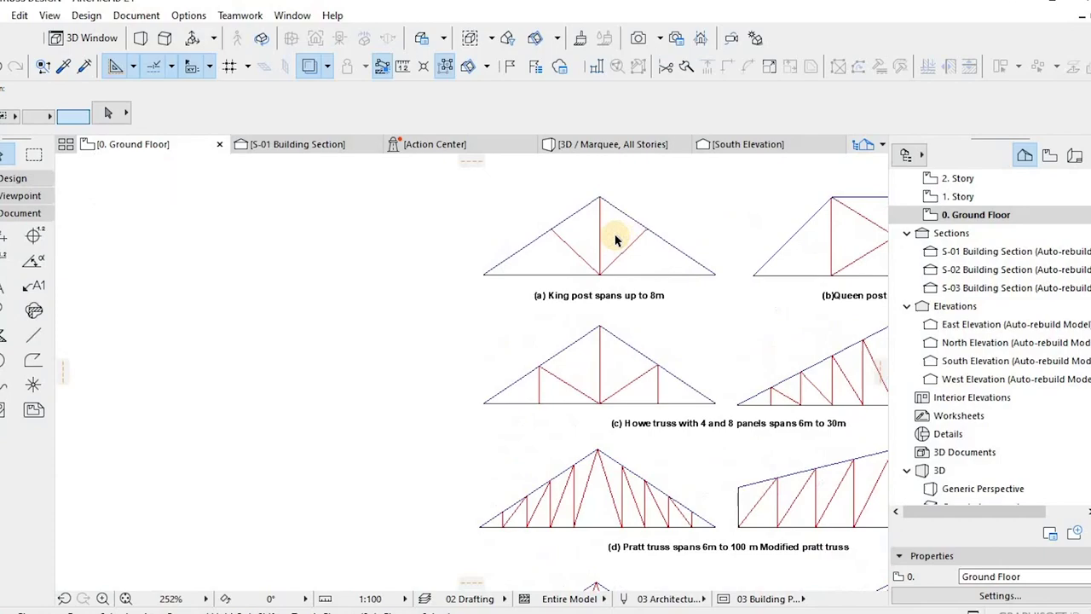
scroll(536, 291, "down", 4)
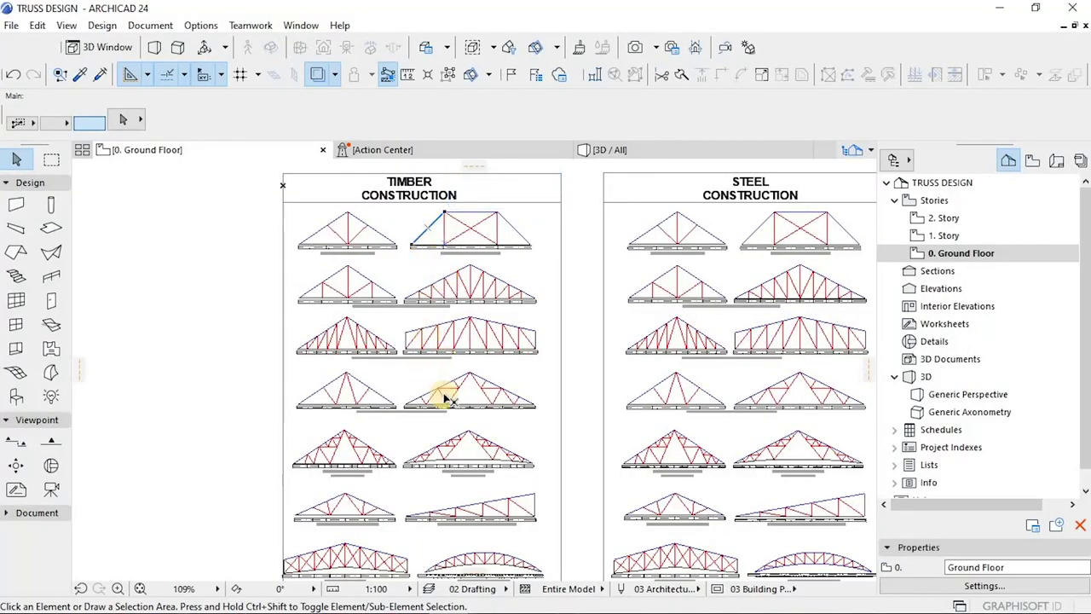
scroll(408, 204, "up", 3)
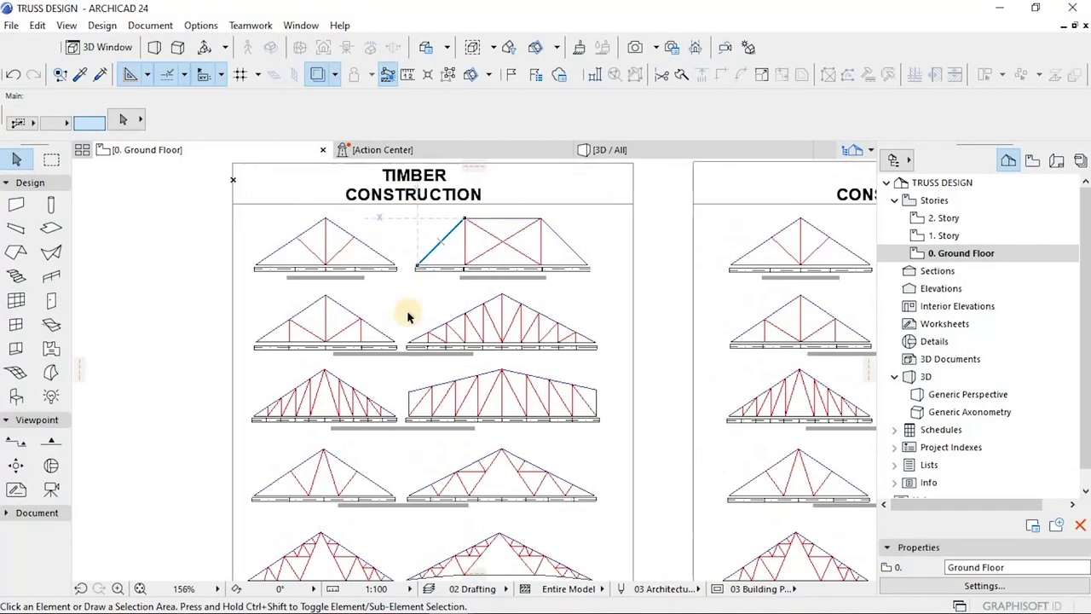
scroll(378, 370, "down", 6)
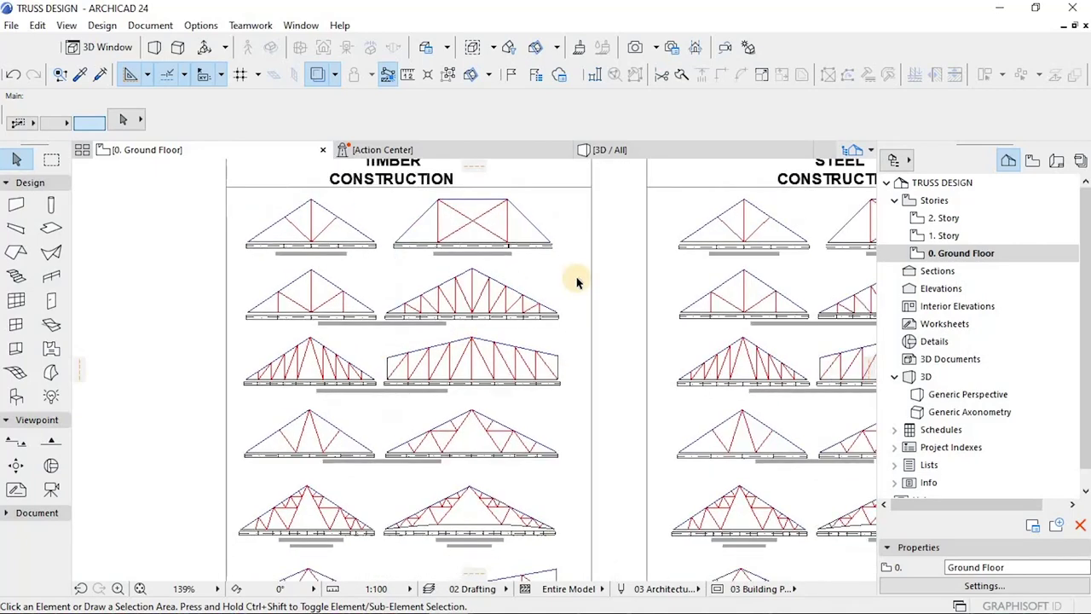
scroll(637, 271, "up", 2)
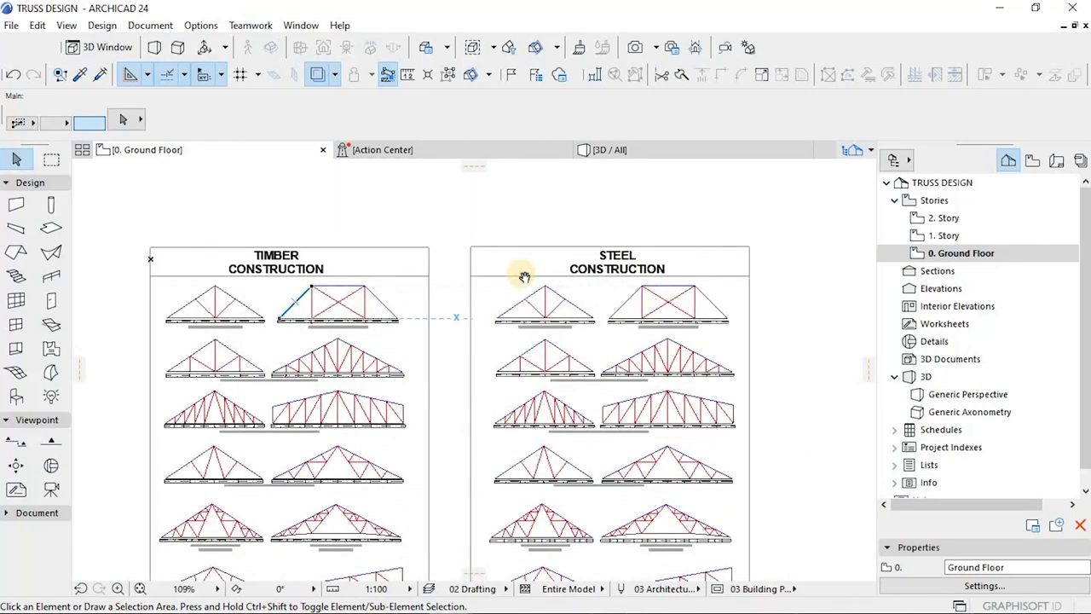
middle_click_drag(524, 277, 527, 280)
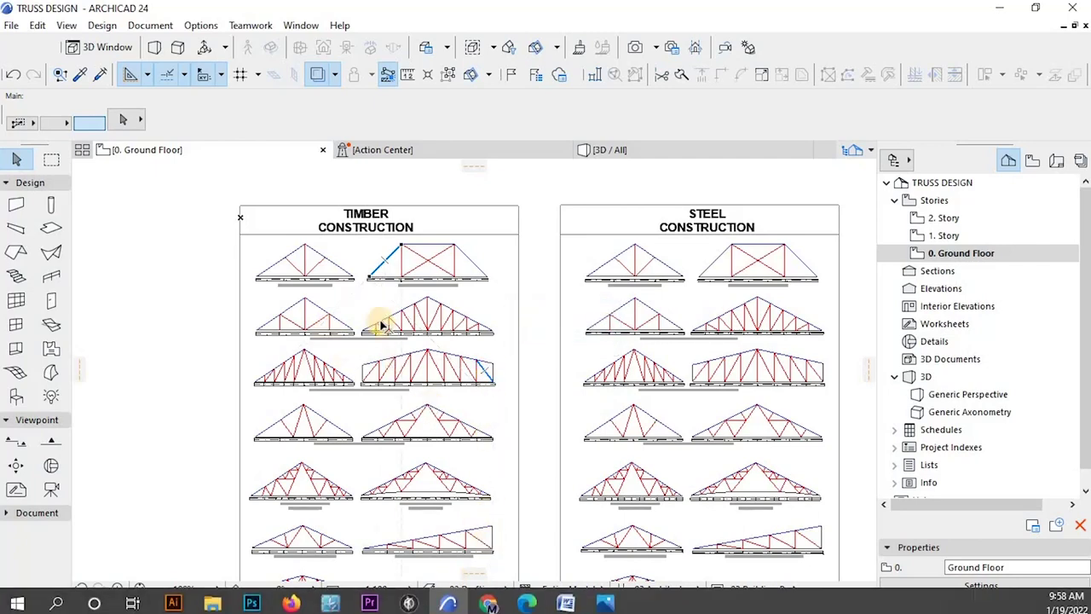
scroll(376, 317, "up", 2)
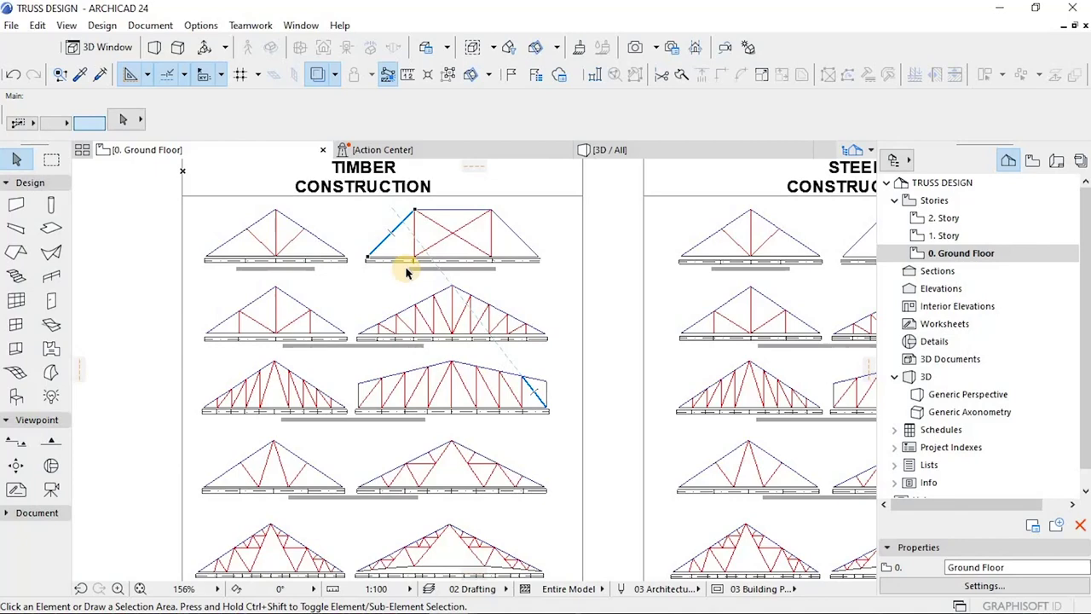
middle_click_drag(407, 273, 415, 293)
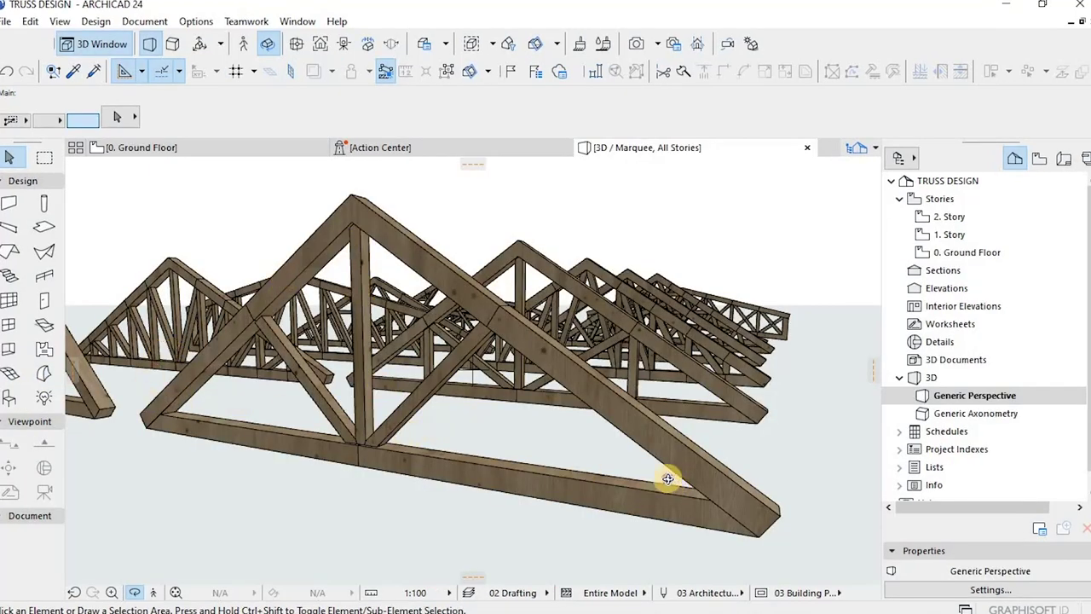
Inspect the timber truss models and the steel truss models in 3D, including the gusset plates at the steel joints.
middle_click_drag(667, 479, 654, 406, "shift")
middle_click_drag(645, 448, 470, 375, "shift")
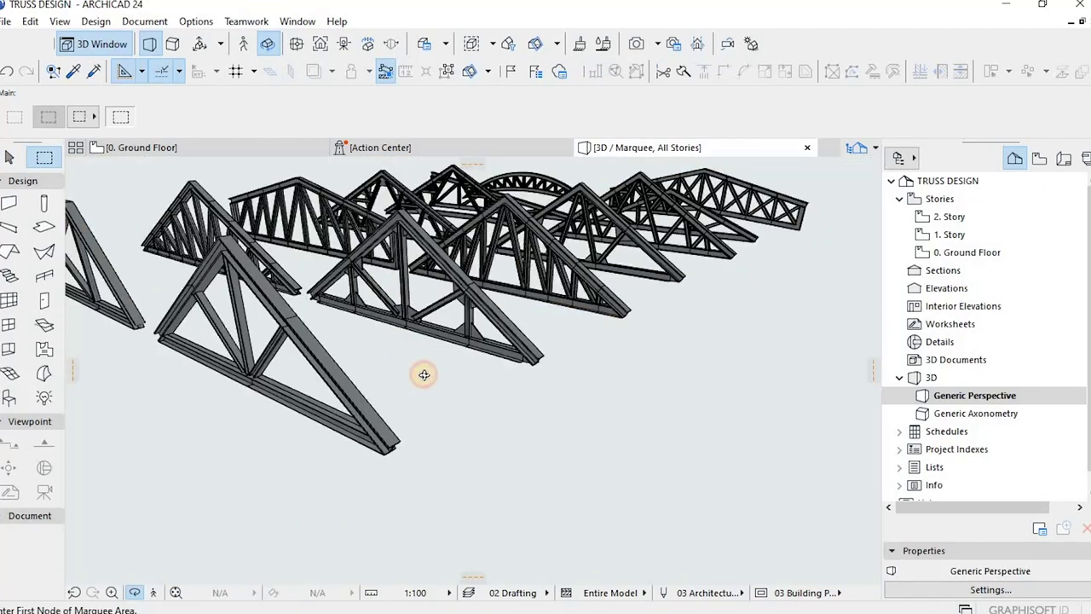
middle_click_drag(424, 375, 330, 322, "shift")
scroll(332, 310, "up", 3)
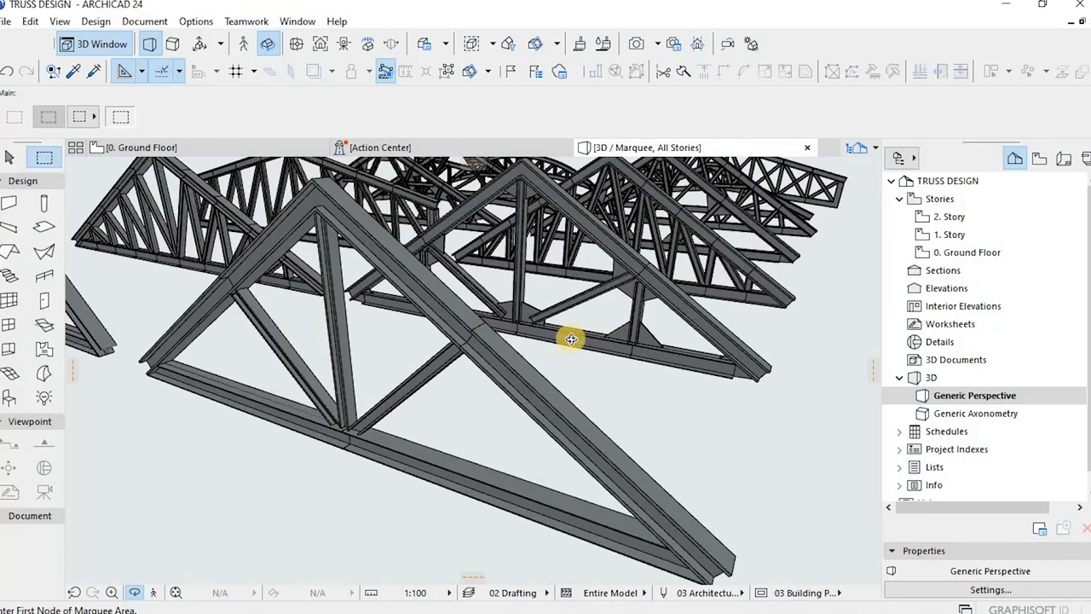
middle_click_drag(544, 341, 491, 260, "shift")
scroll(486, 264, "up", 1)
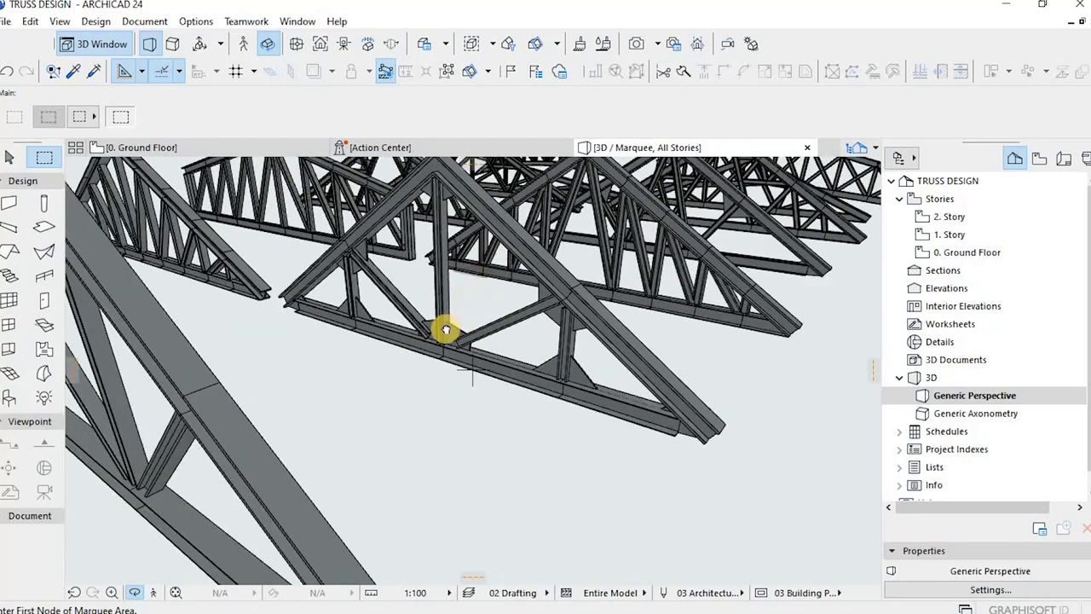
middle_click_drag(446, 329, 367, 347, "shift")
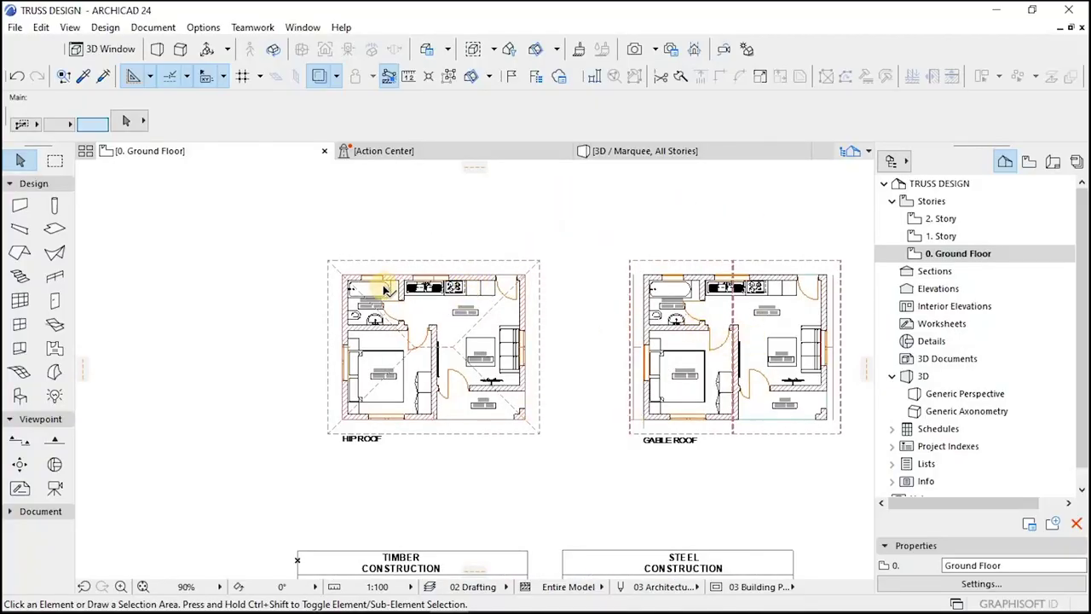
Enclose both the hip roof and gable roof floor plans in one marquee and show its contents in 3D.
left_click(55, 161)
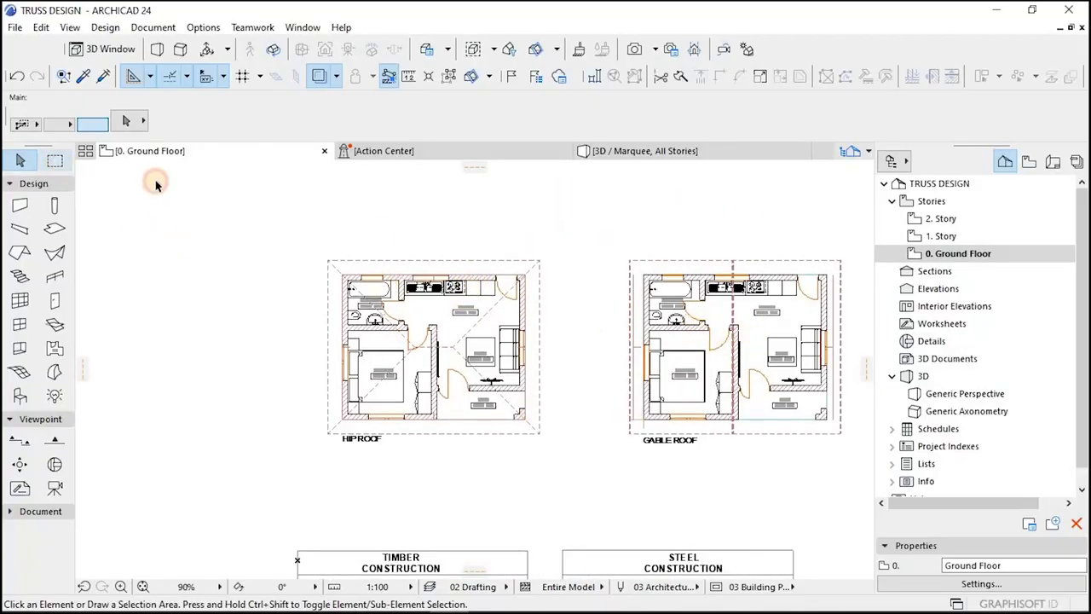
left_click(325, 245)
middle_click_drag(478, 323, 446, 282)
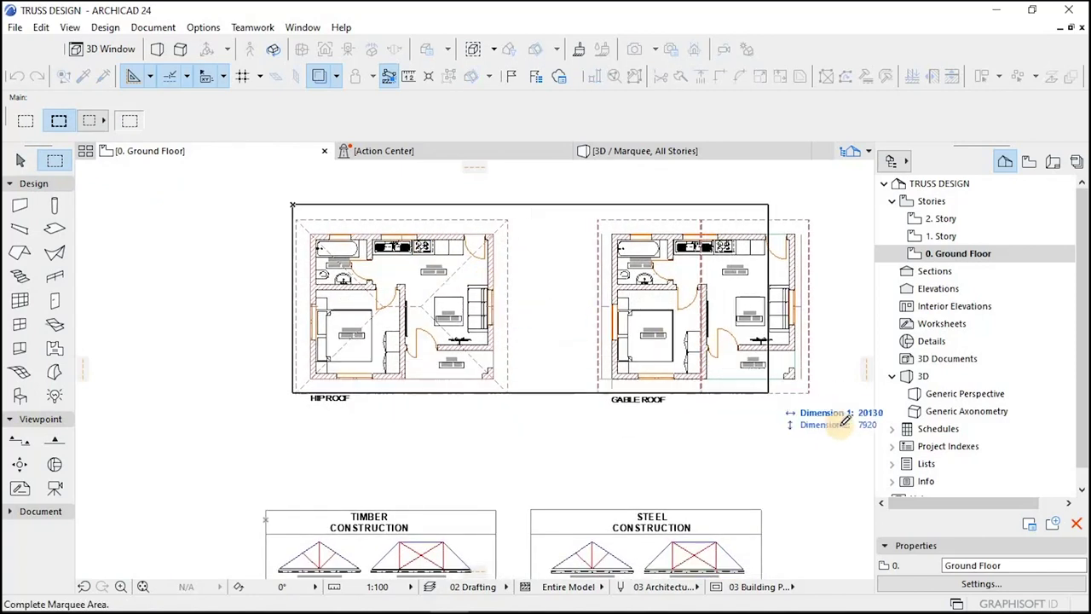
left_click(837, 426)
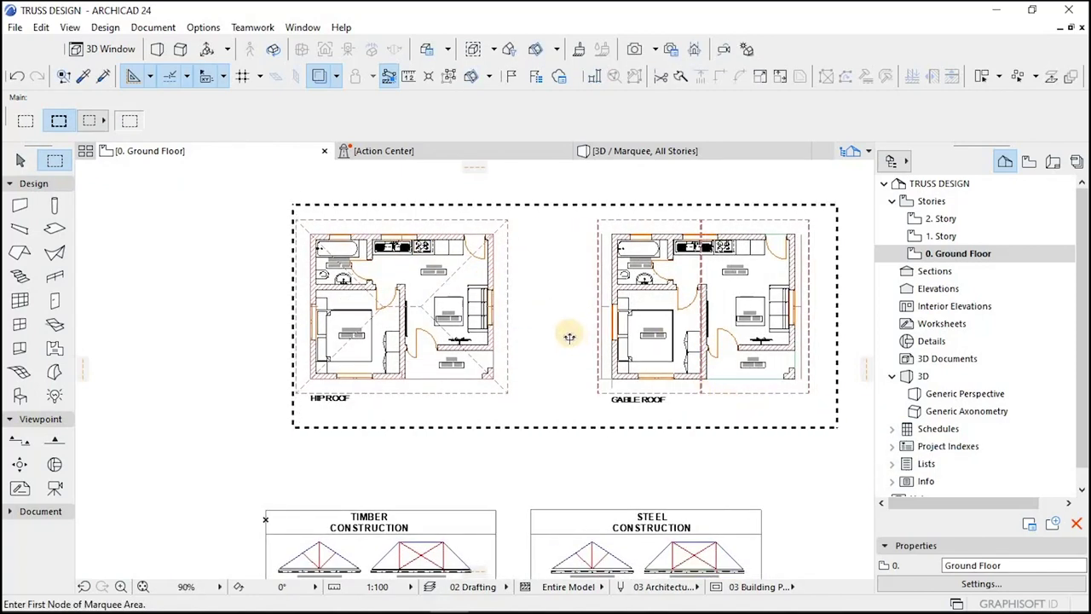
key("F5")
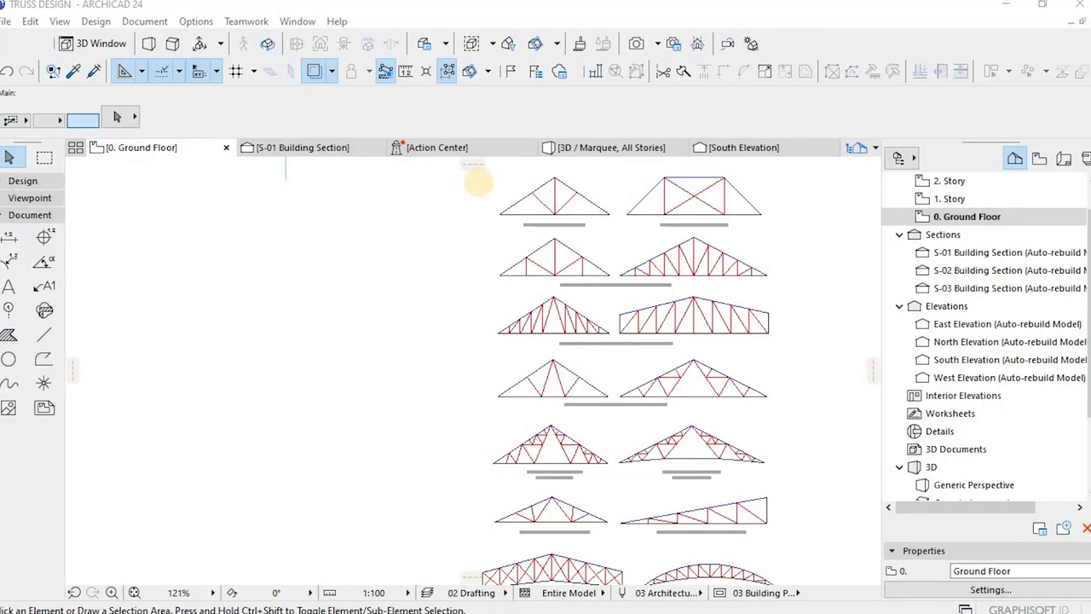
Examine the king post, queen post, Howe and Pratt truss diagrams and their span captions on the ground floor plan.
scroll(480, 181, "up", 3)
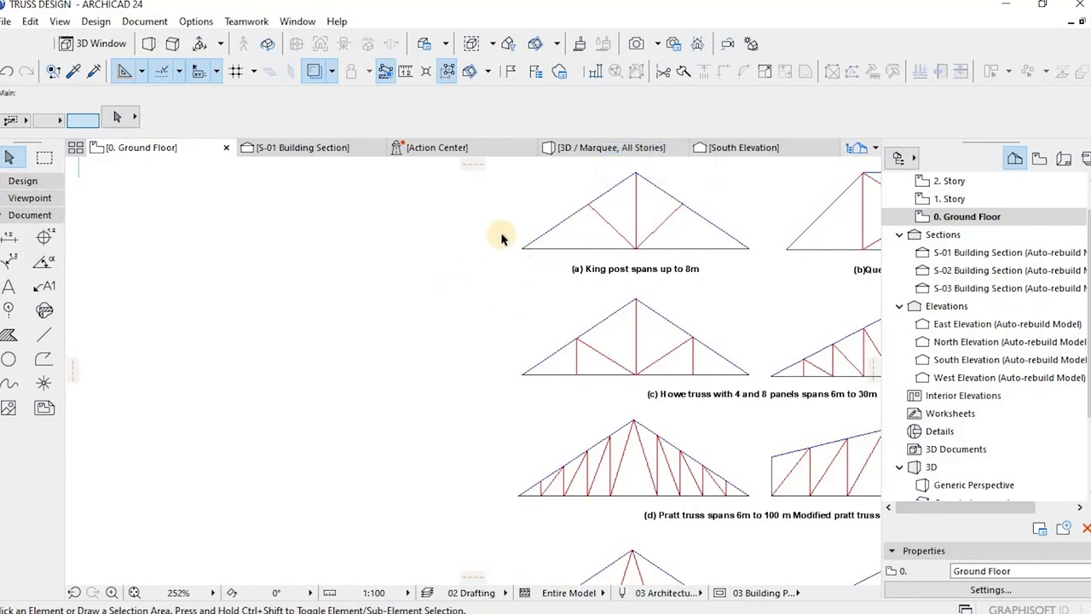
scroll(501, 239, "down", 1)
scroll(604, 227, "up", 3)
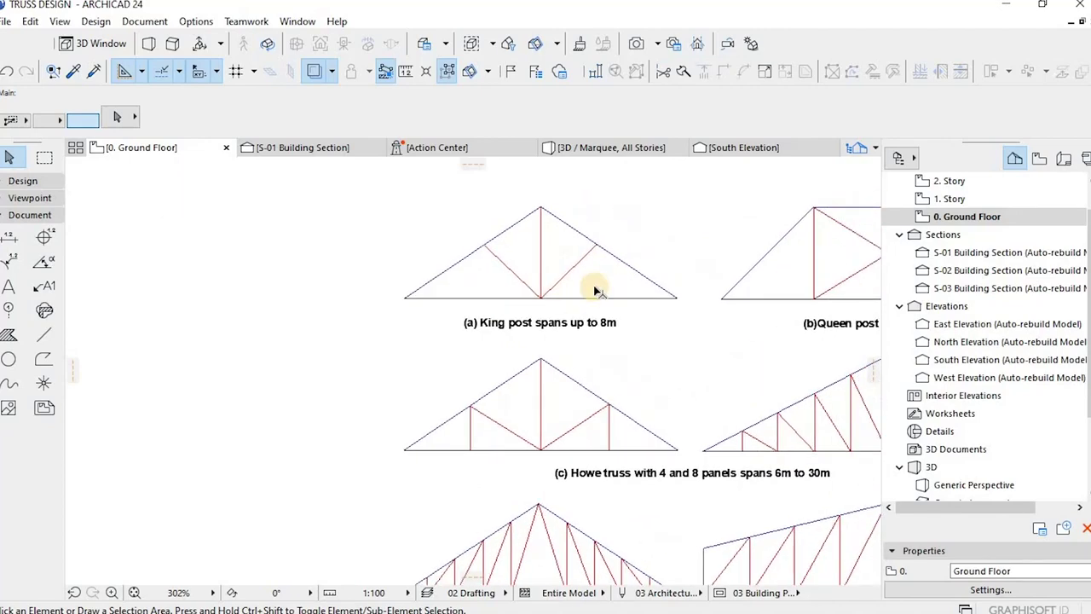
scroll(551, 282, "down", 2)
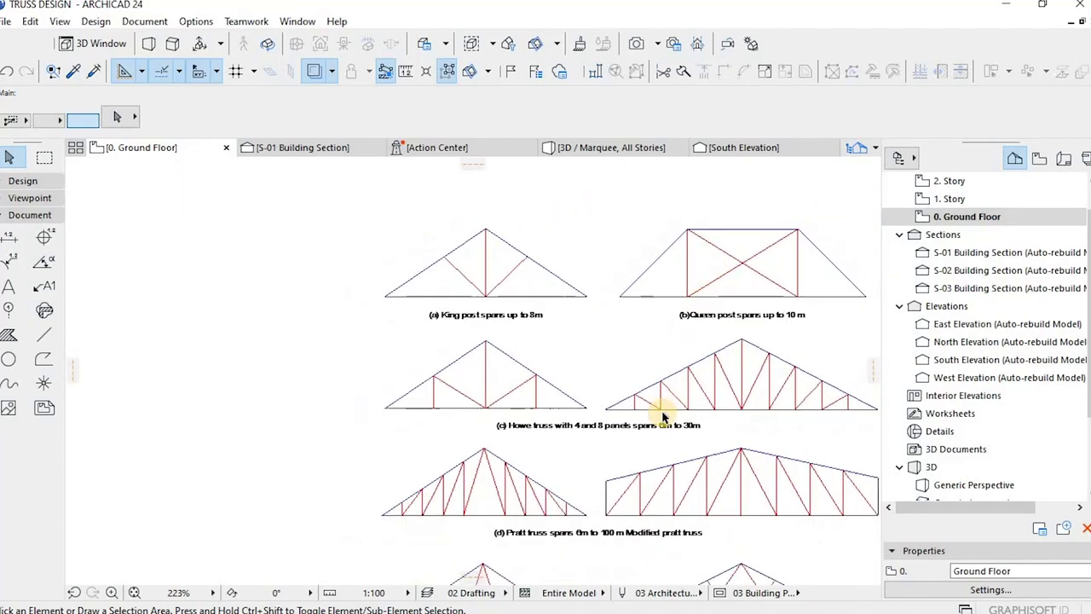
scroll(663, 416, "up", 3)
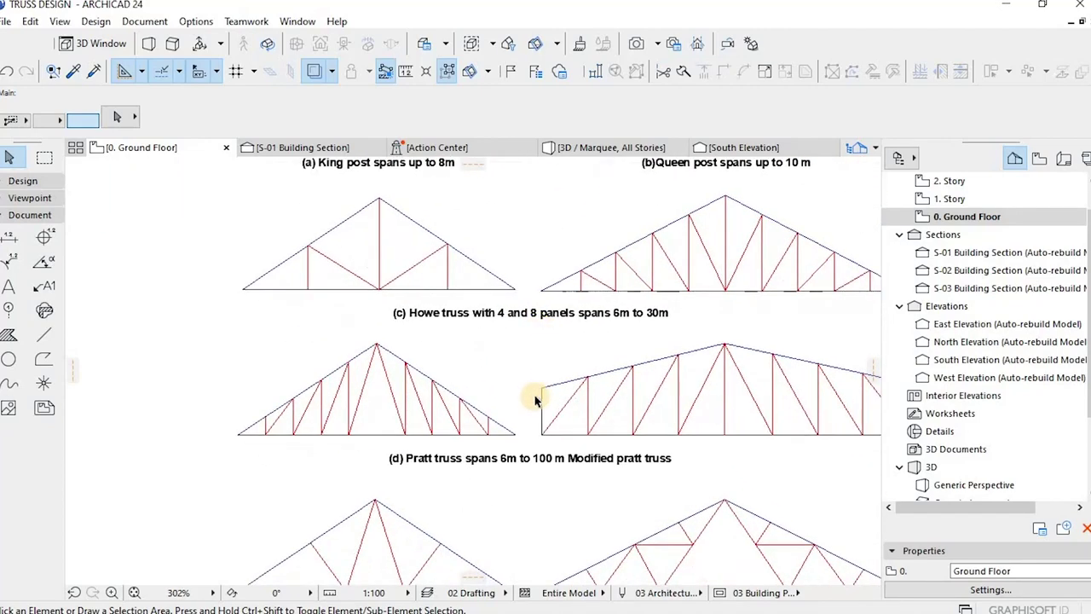
scroll(542, 358, "down", 1)
scroll(538, 411, "up", 1)
middle_click_drag(543, 366, 551, 300)
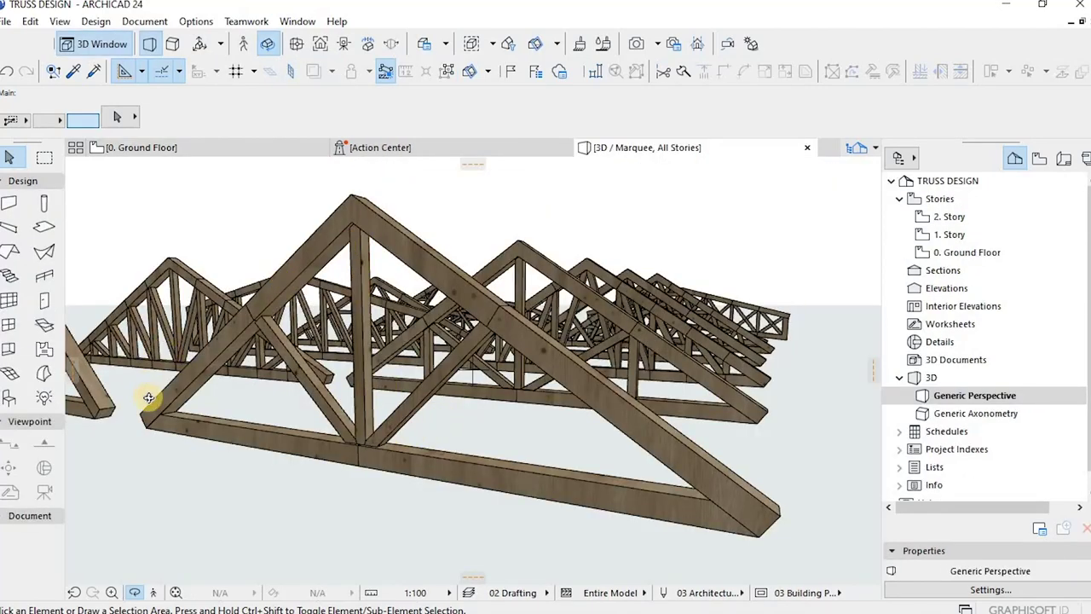
Compare the rows of timber and steel trusses in the 3D perspective from several angles.
middle_click_drag(668, 478, 697, 346, "shift")
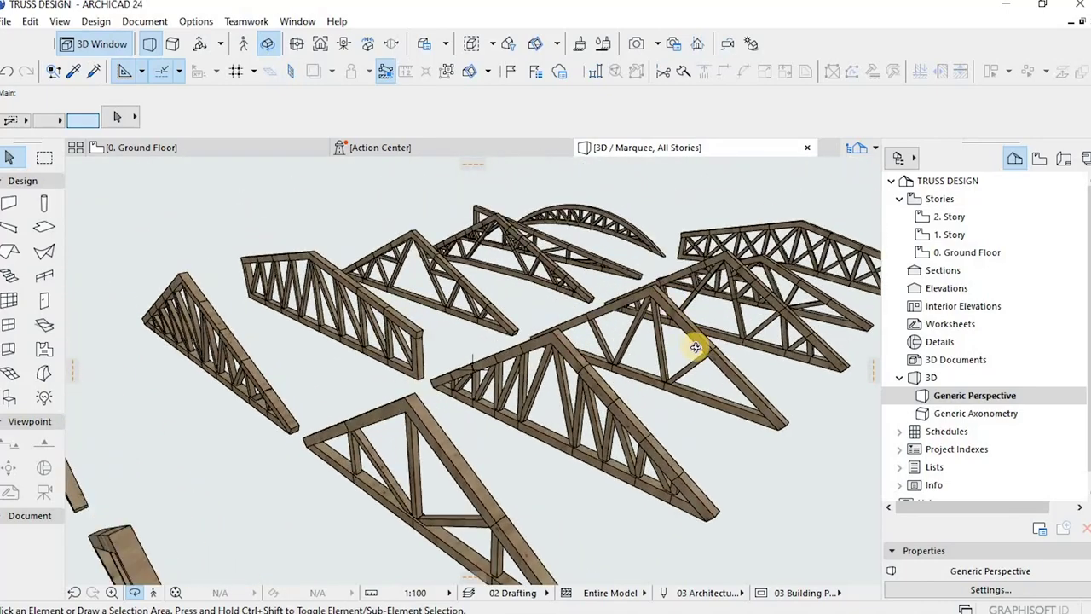
scroll(663, 389, "up", 2)
middle_click_drag(663, 387, 327, 320, "shift")
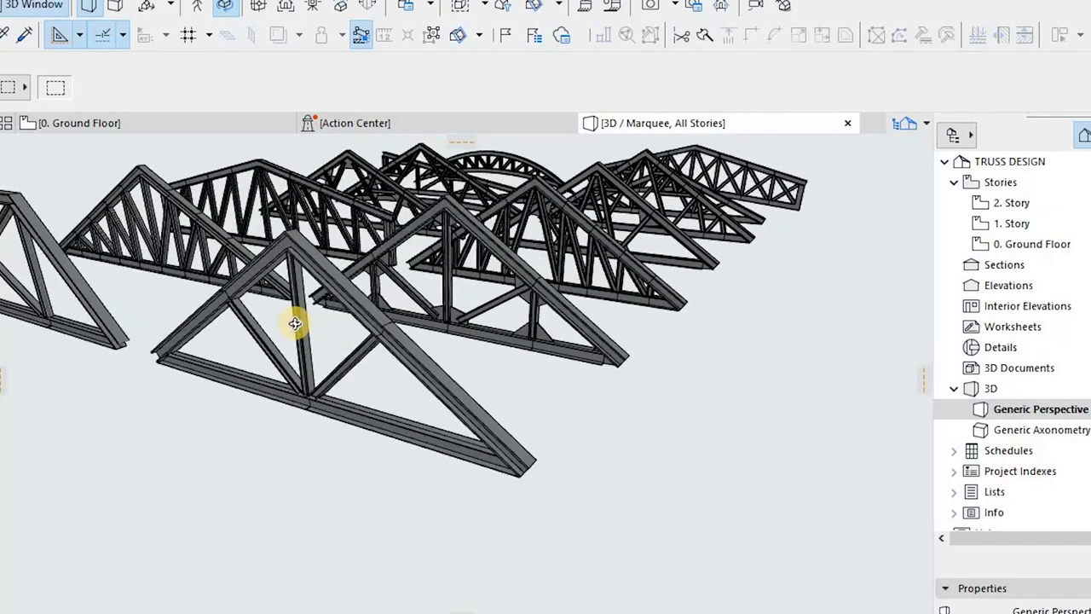
scroll(311, 306, "up", 3)
middle_click_drag(536, 344, 466, 274, "shift")
middle_click_drag(428, 345, 229, 356, "shift")
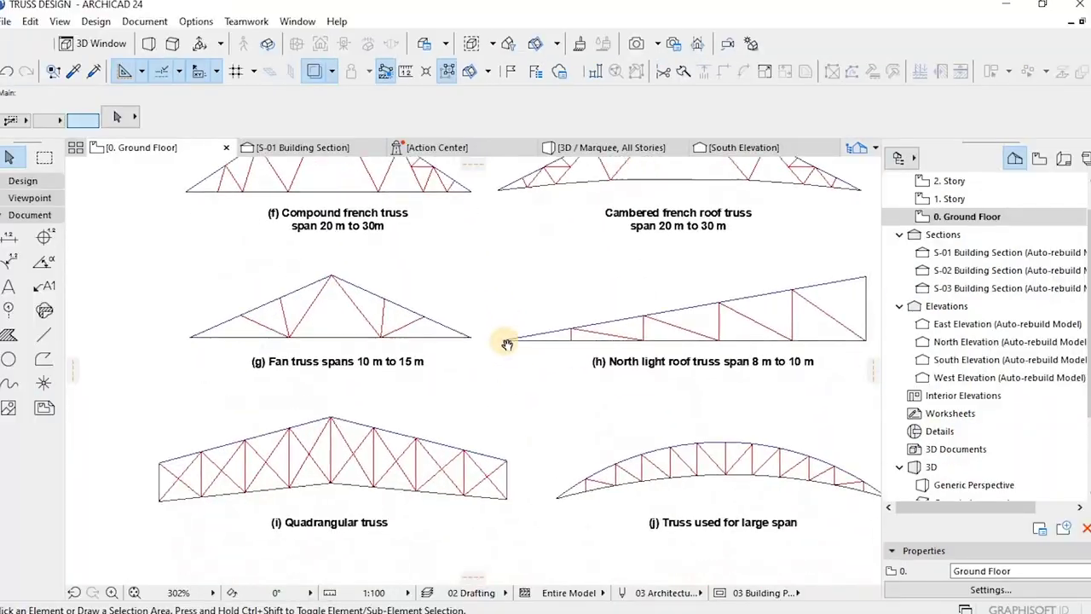
Look through the large-span, north light, fan and French truss diagrams back up to the king post truss.
middle_click_drag(508, 343, 538, 491)
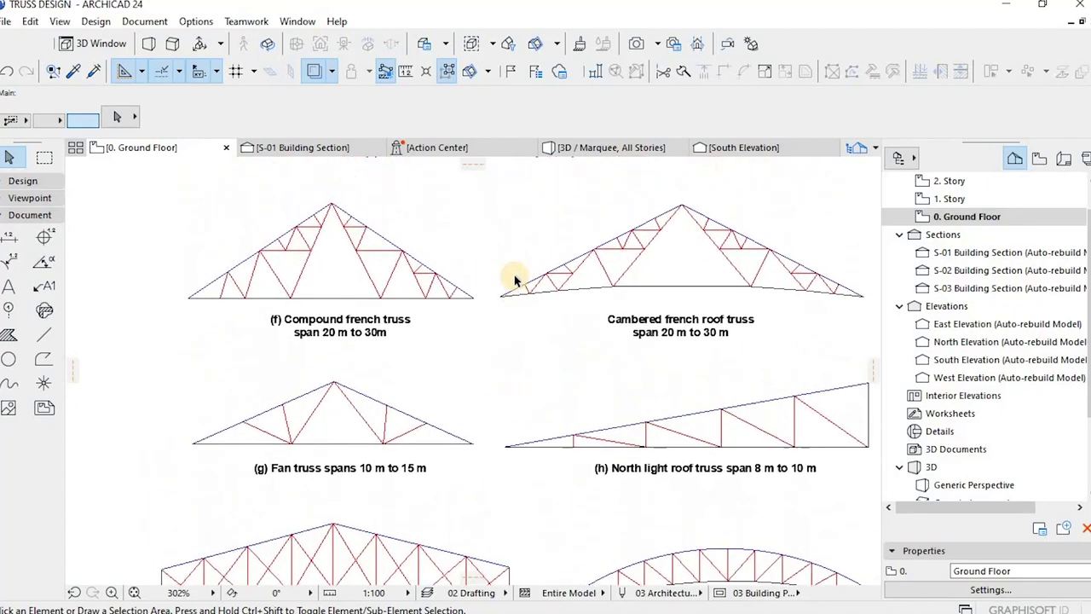
middle_click_drag(504, 239, 531, 443)
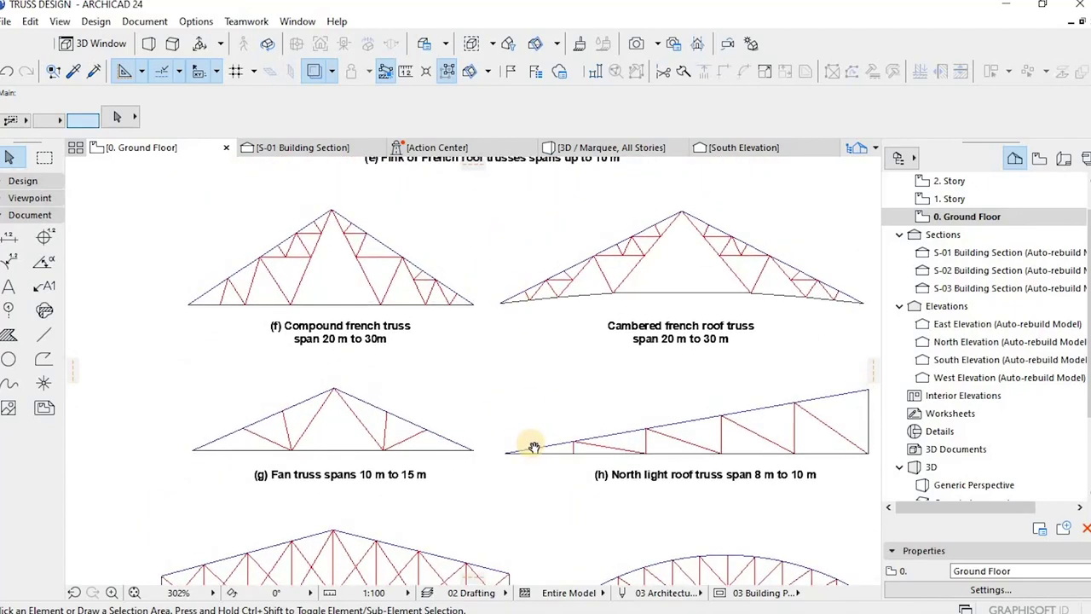
middle_click_drag(522, 361, 530, 452)
middle_click_drag(512, 259, 517, 469)
middle_click_drag(524, 219, 521, 464)
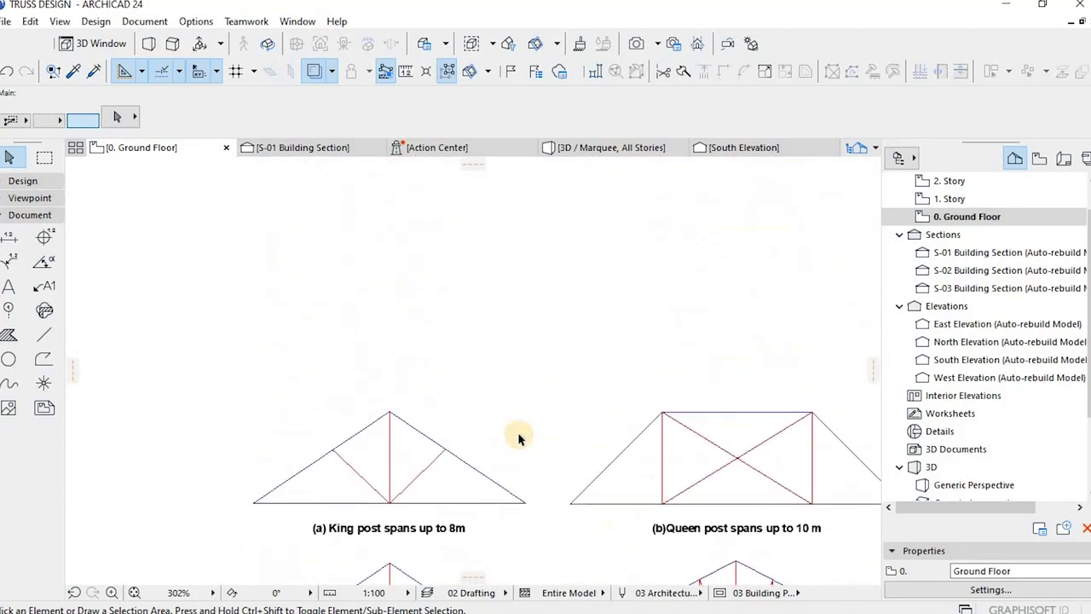
Select the entire king post truss diagram with a selection rectangle.
middle_click_drag(530, 323, 547, 250)
scroll(406, 426, "up", 4)
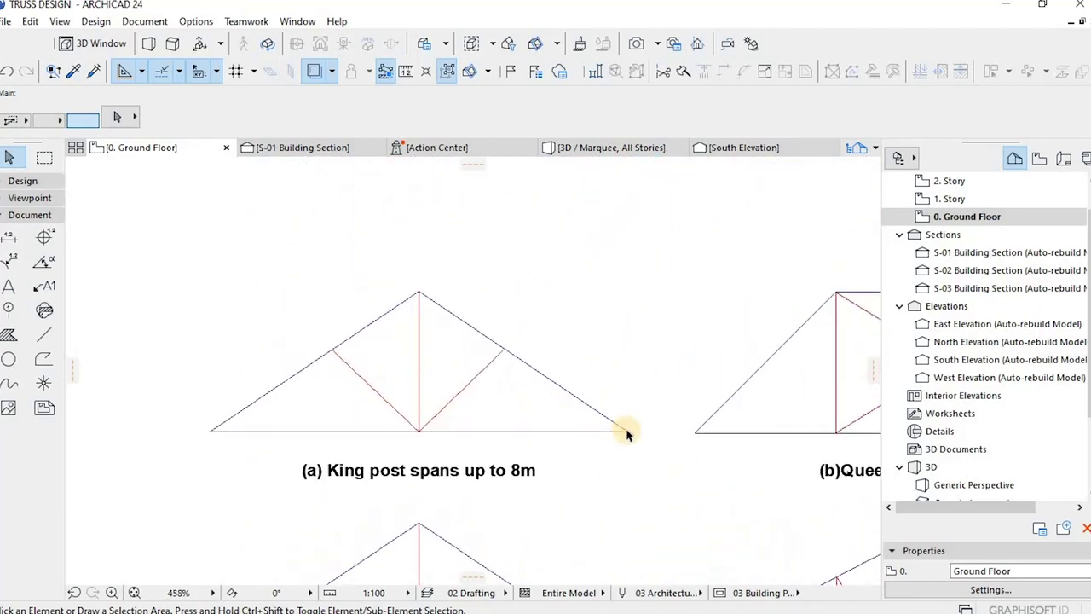
left_click(702, 452)
middle_click_drag(361, 321, 462, 320)
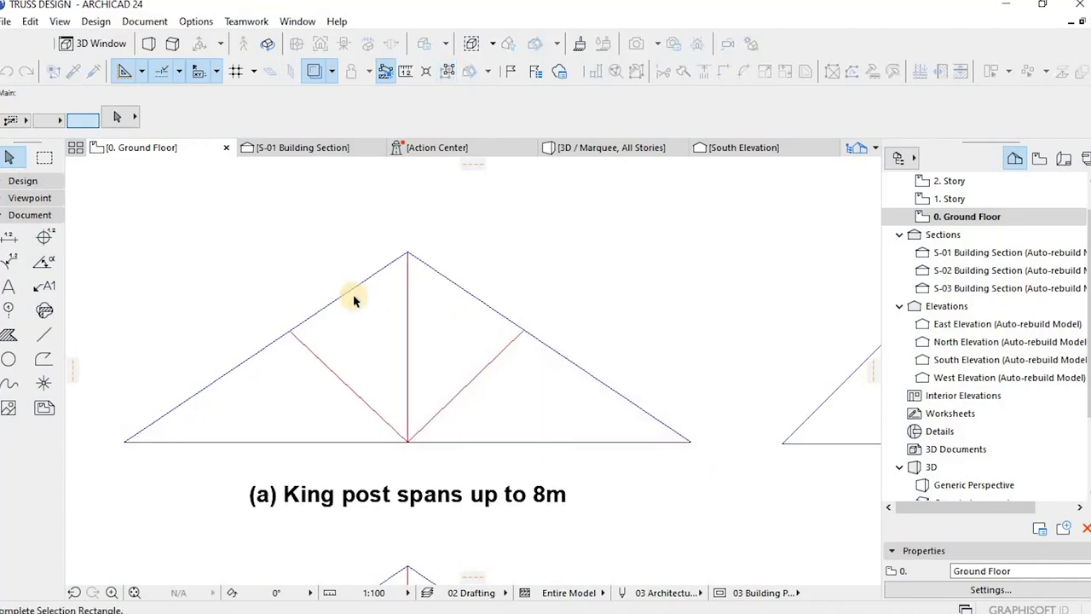
left_click(195, 250)
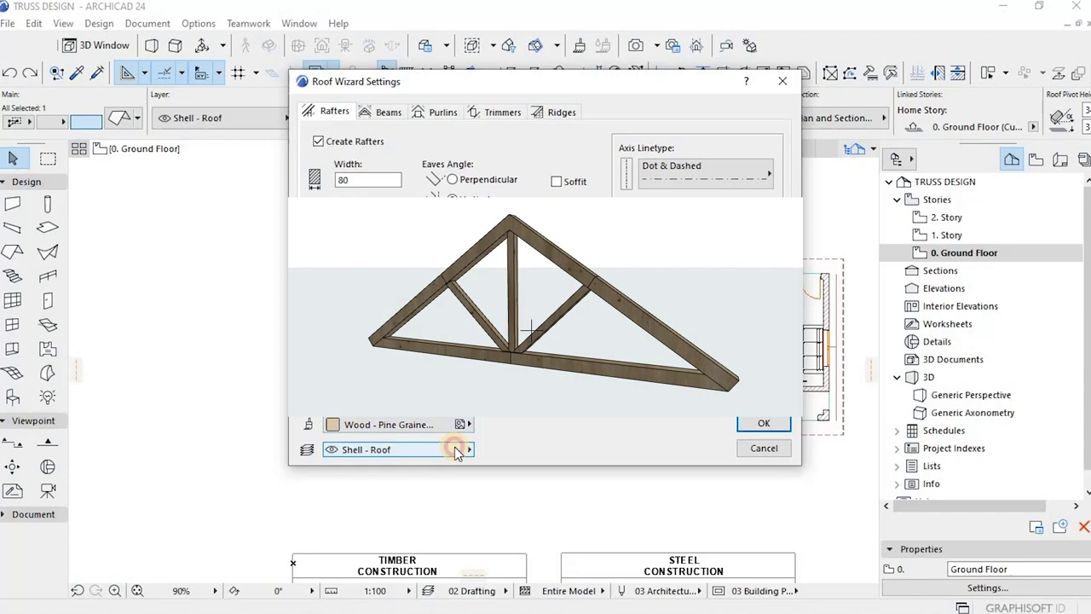
Choose the layer for the rafters in the Roof Wizard settings.
left_click(454, 447)
left_click(571, 105)
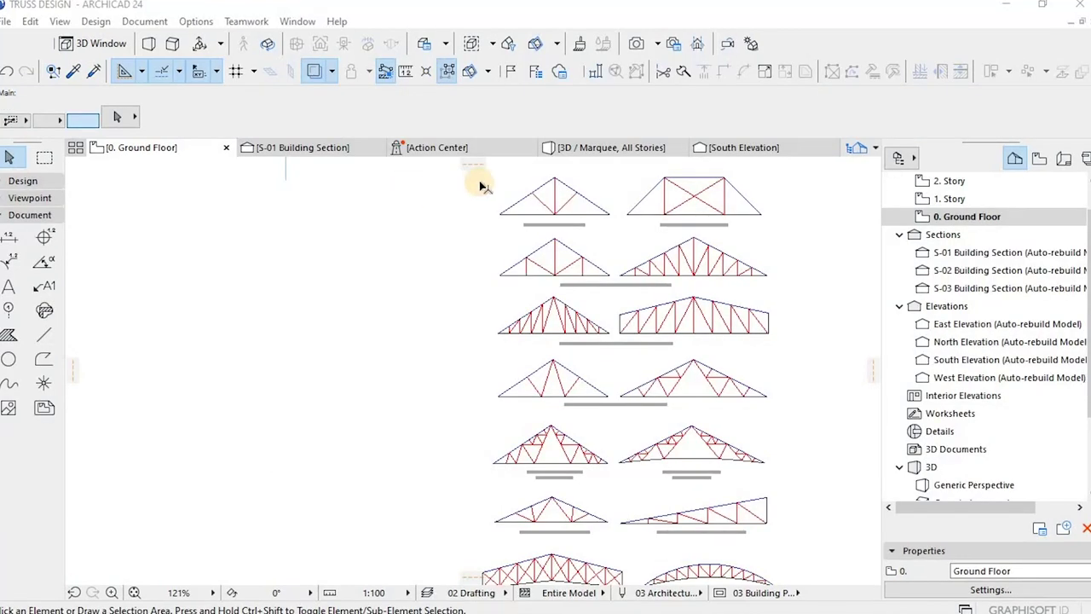
View the king post truss diagram and its span caption up close on the ground floor plan.
scroll(482, 186, "up", 5)
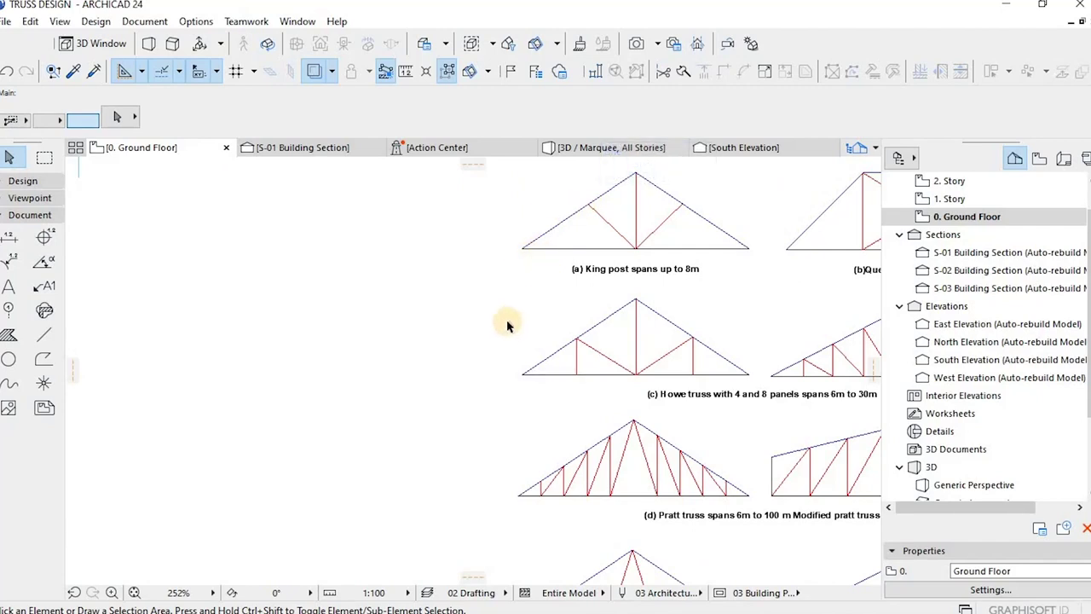
scroll(580, 225, "down", 1)
scroll(616, 236, "up", 3)
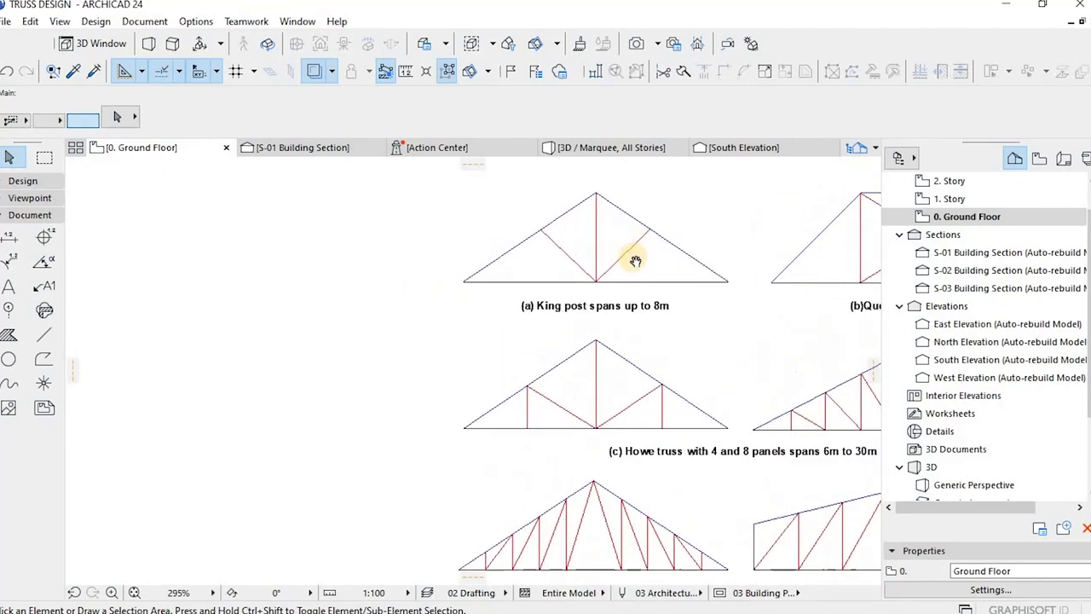
Look through the truss diagrams from the king and queen post trusses through the Howe, Pratt and Fink trusses to the compound French truss.
scroll(537, 290, "down", 2)
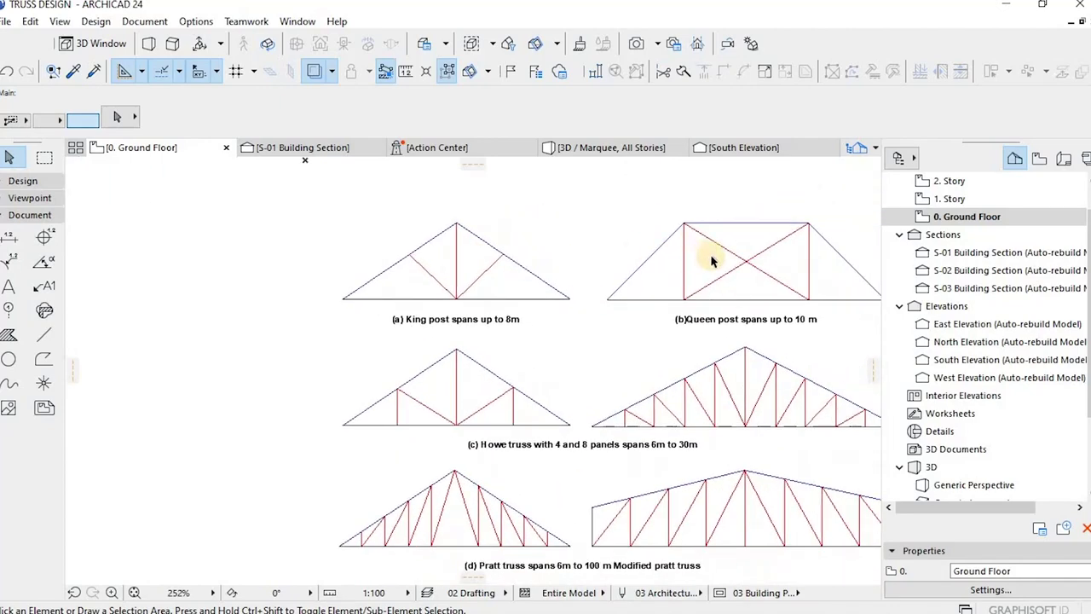
scroll(671, 392, "down", 2)
scroll(662, 415, "up", 3)
middle_click_drag(641, 412, 553, 293)
scroll(532, 379, "down", 1)
scroll(532, 417, "up", 1)
middle_click_drag(525, 428, 522, 339)
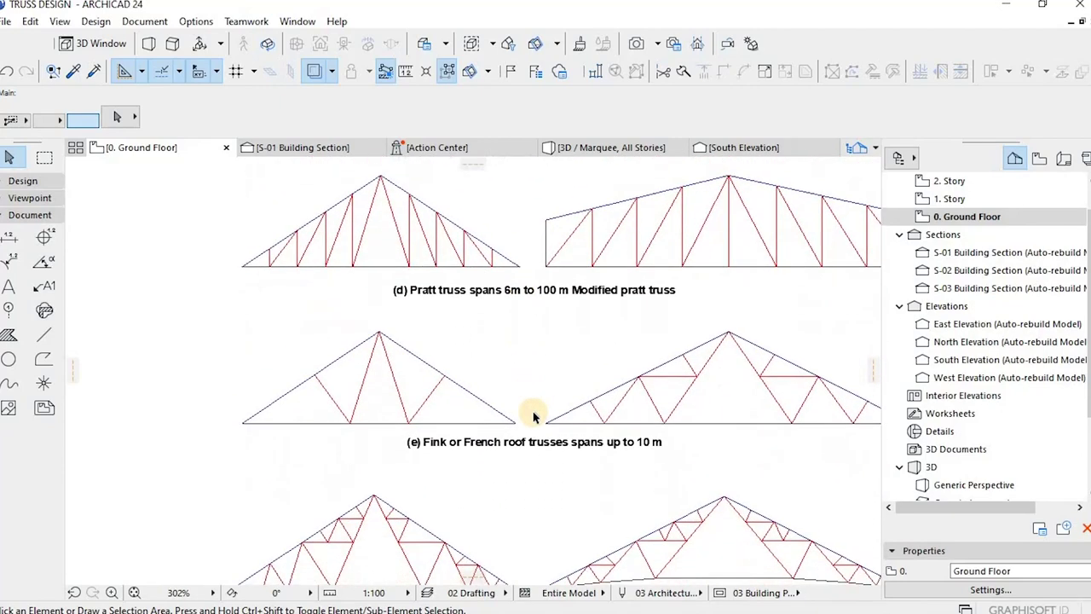
middle_click_drag(532, 397, 530, 312)
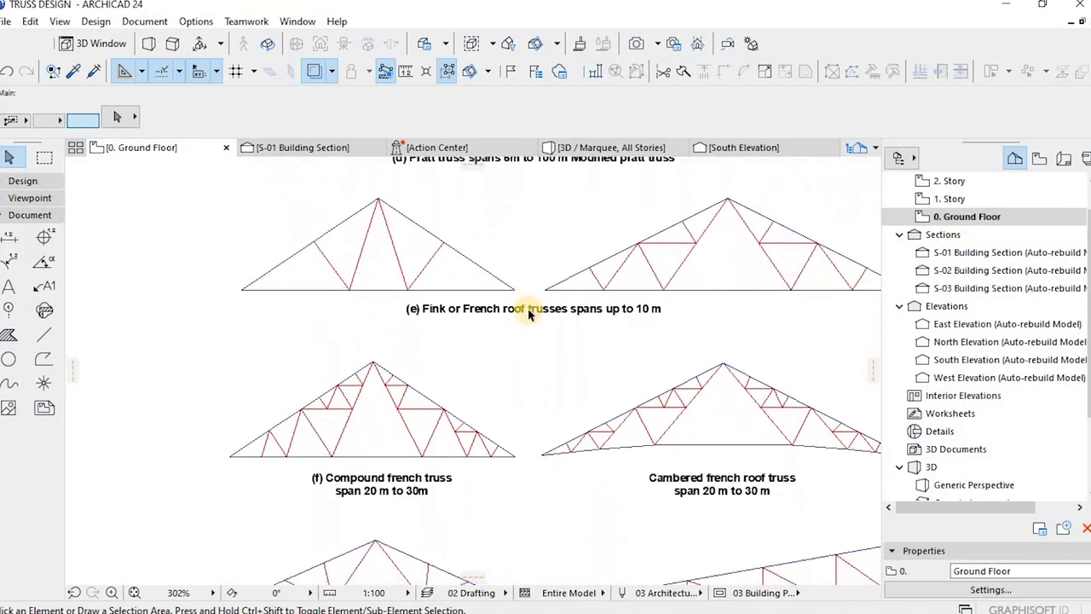
middle_click_drag(544, 456, 480, 246)
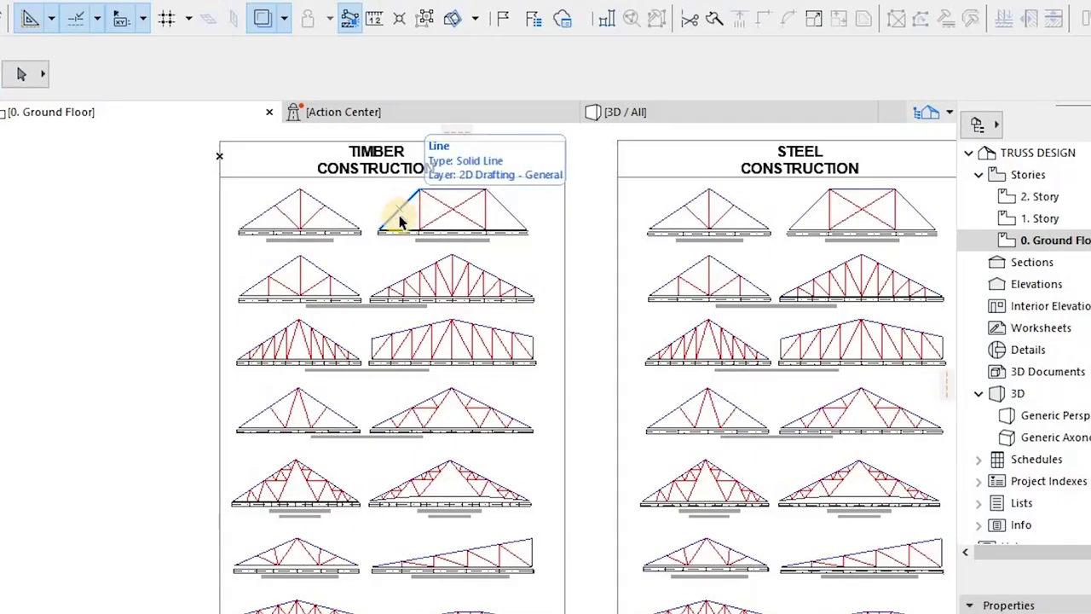
Examine the timber and steel construction truss charts, picking out members of the queen post and modified Pratt trusses, and view the house plans.
left_click(391, 220)
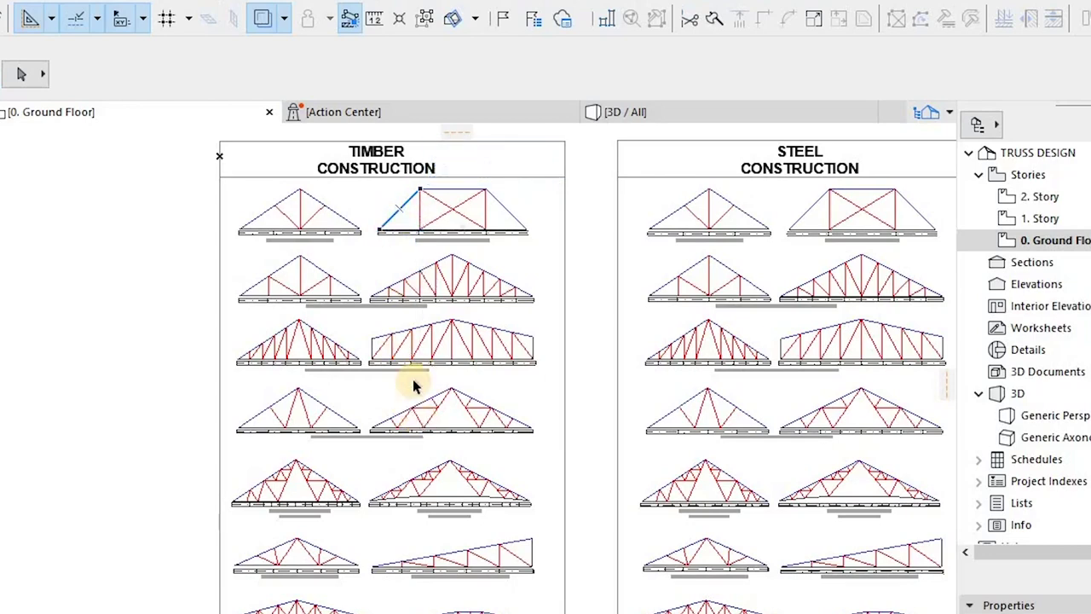
scroll(388, 290, "up", 2)
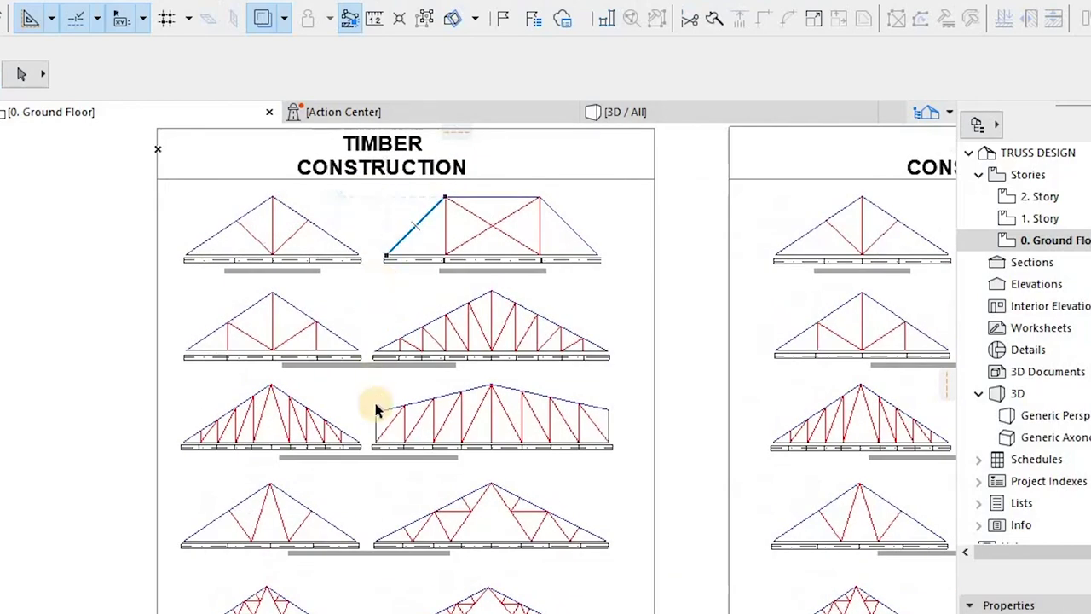
middle_click_drag(370, 445, 344, 401)
scroll(454, 349, "down", 4)
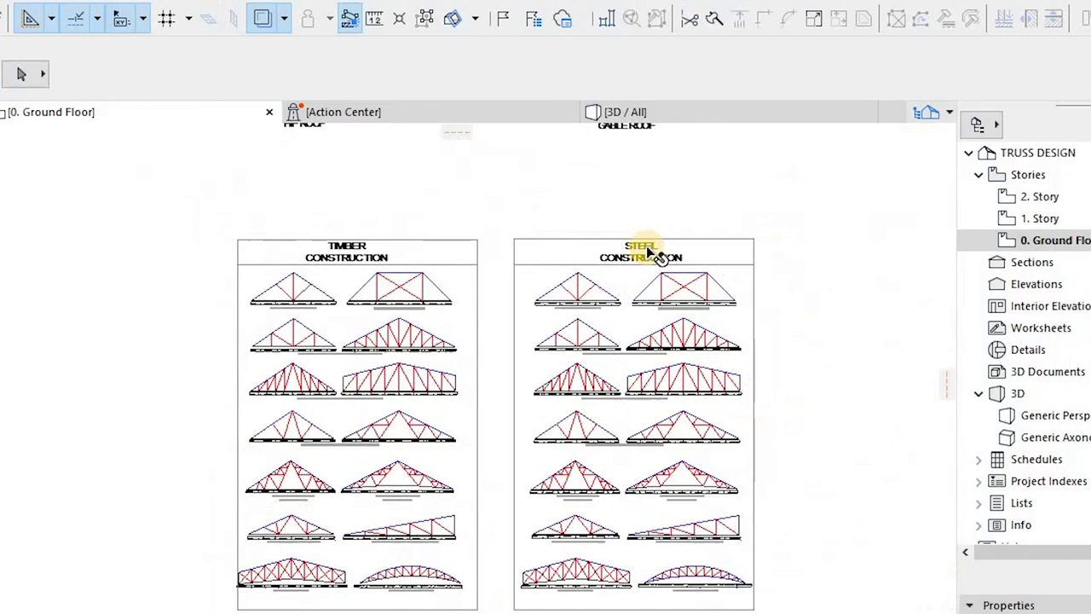
scroll(463, 317, "up", 2)
scroll(519, 272, "up", 2)
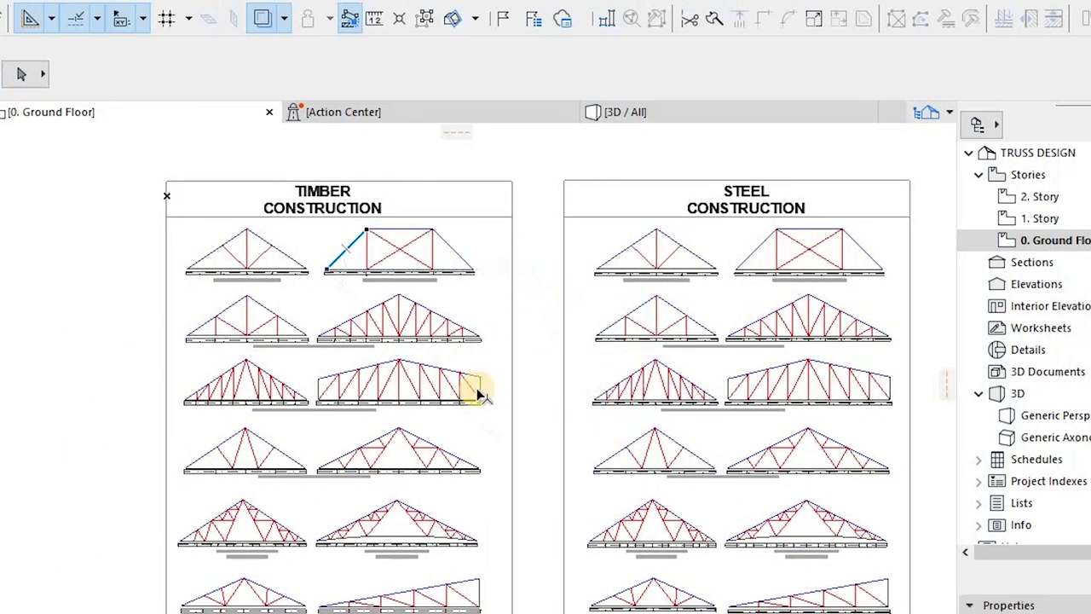
left_click(478, 393, "shift")
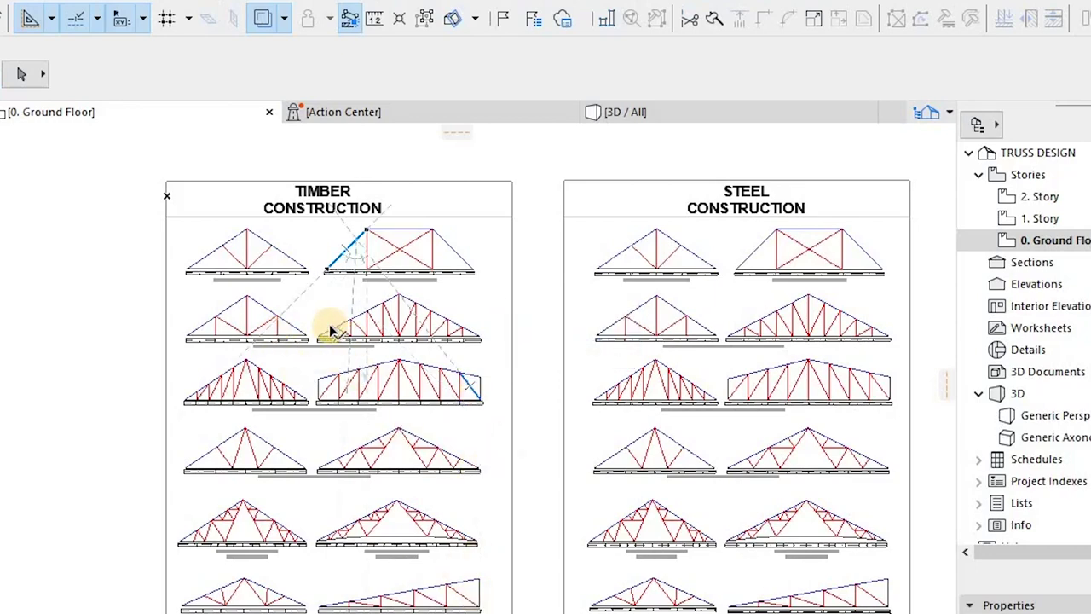
scroll(358, 221, "up", 3)
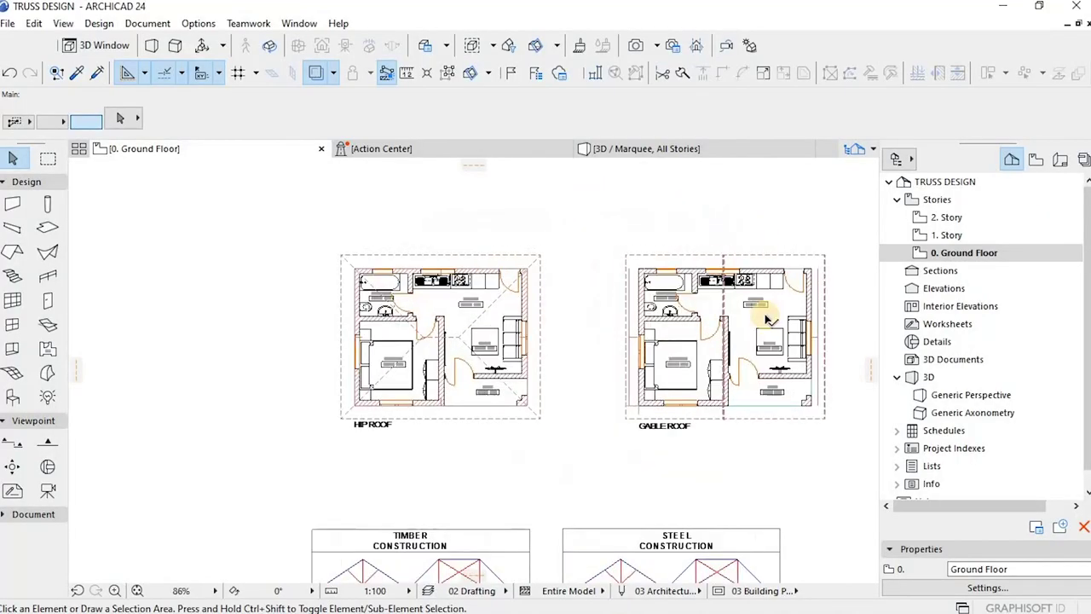
scroll(767, 320, "up", 1)
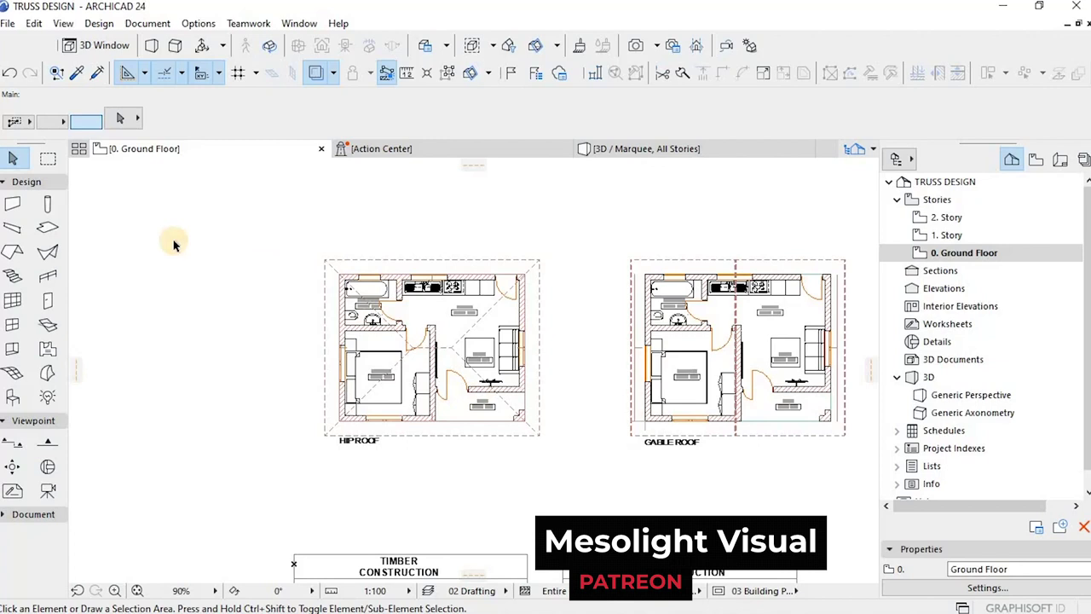
Enclose the hip roof and gable roof house plans in one marquee and view both houses in 3D.
left_click(49, 159)
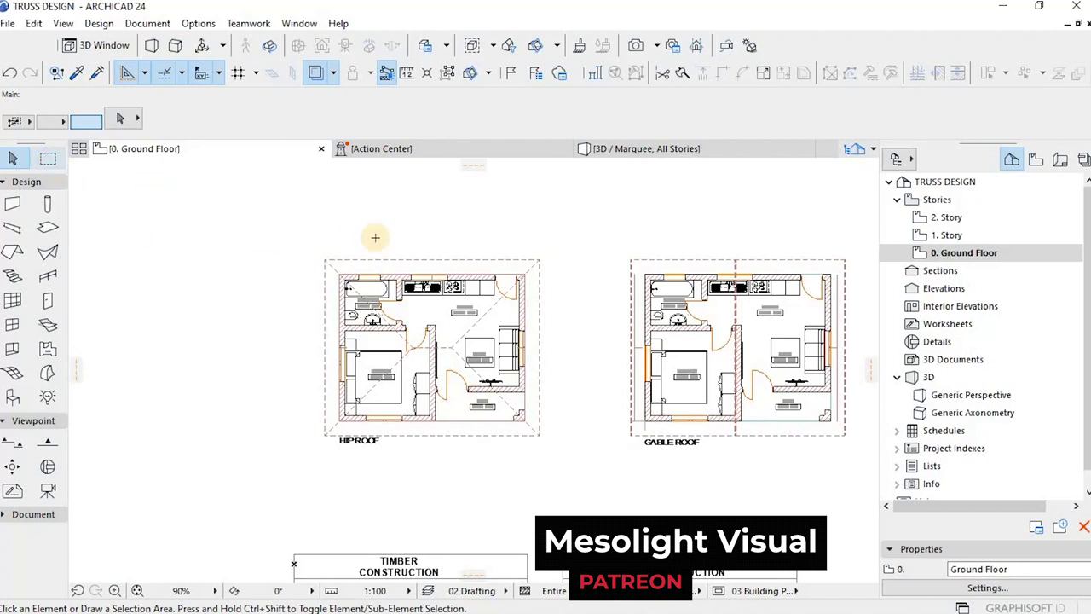
left_click(321, 244)
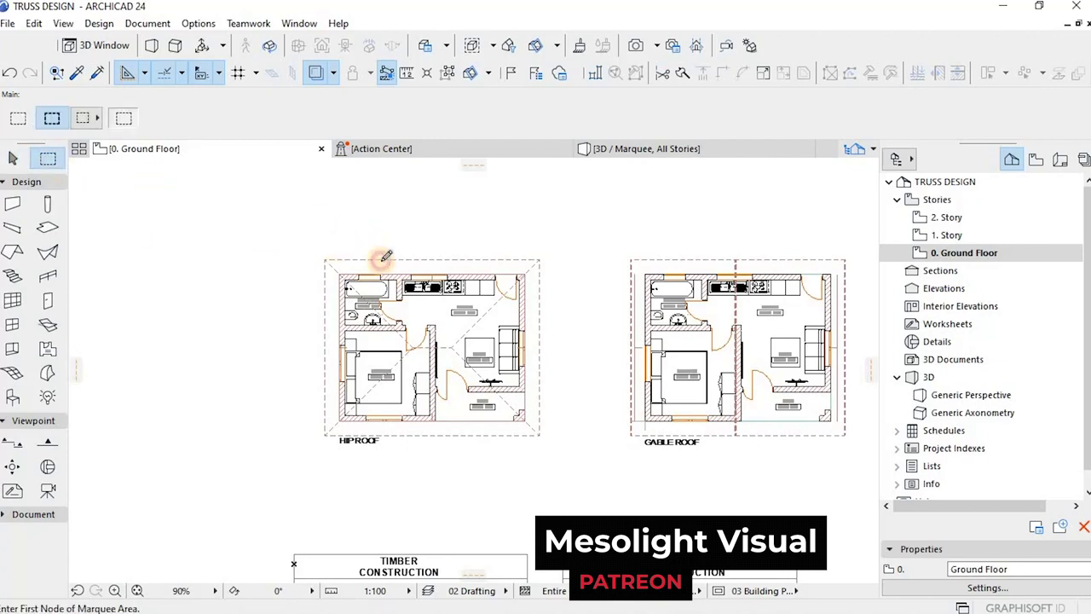
middle_click_drag(473, 324, 441, 283)
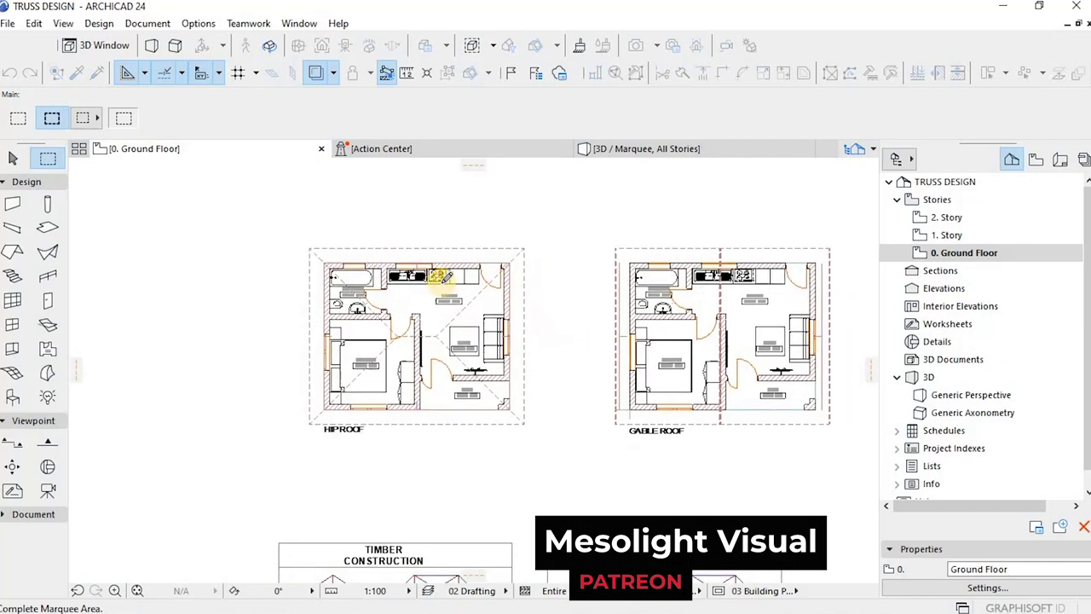
left_click(841, 427)
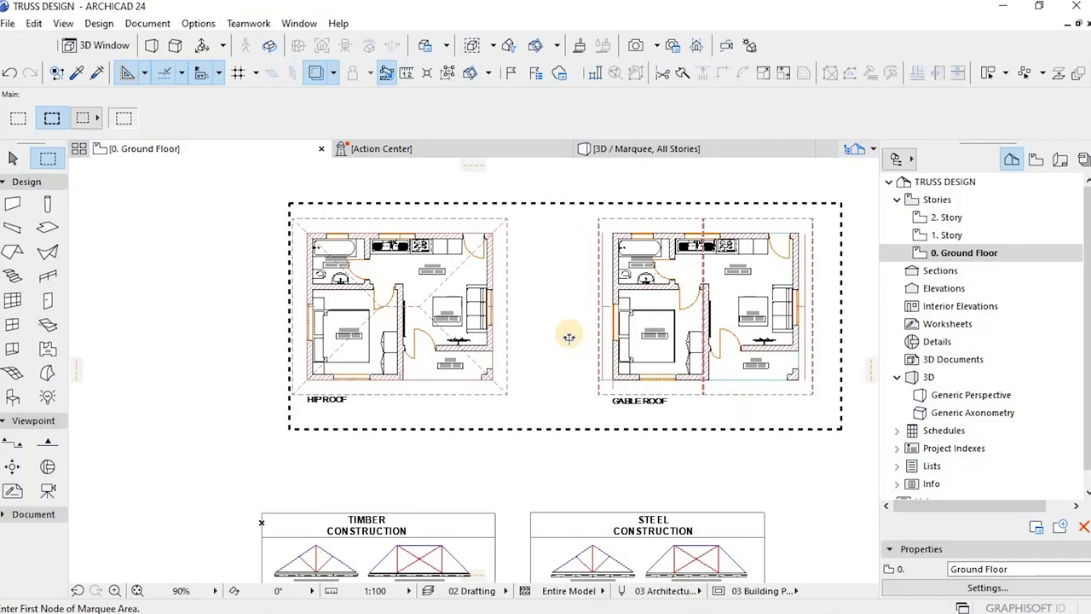
key("F5")
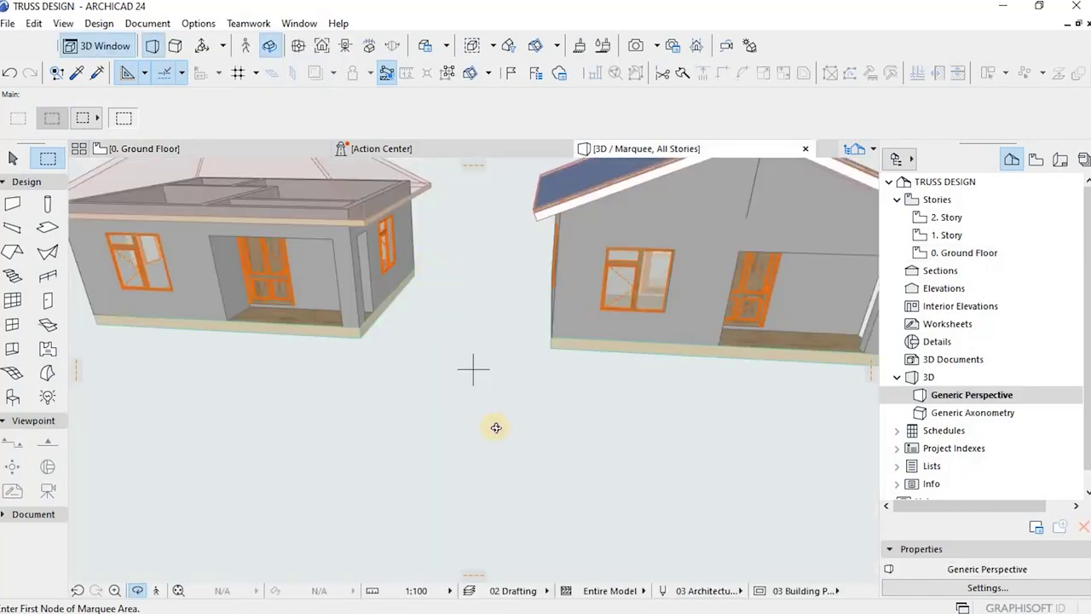
middle_click_drag(382, 294, 439, 460)
scroll(339, 305, "up", 1)
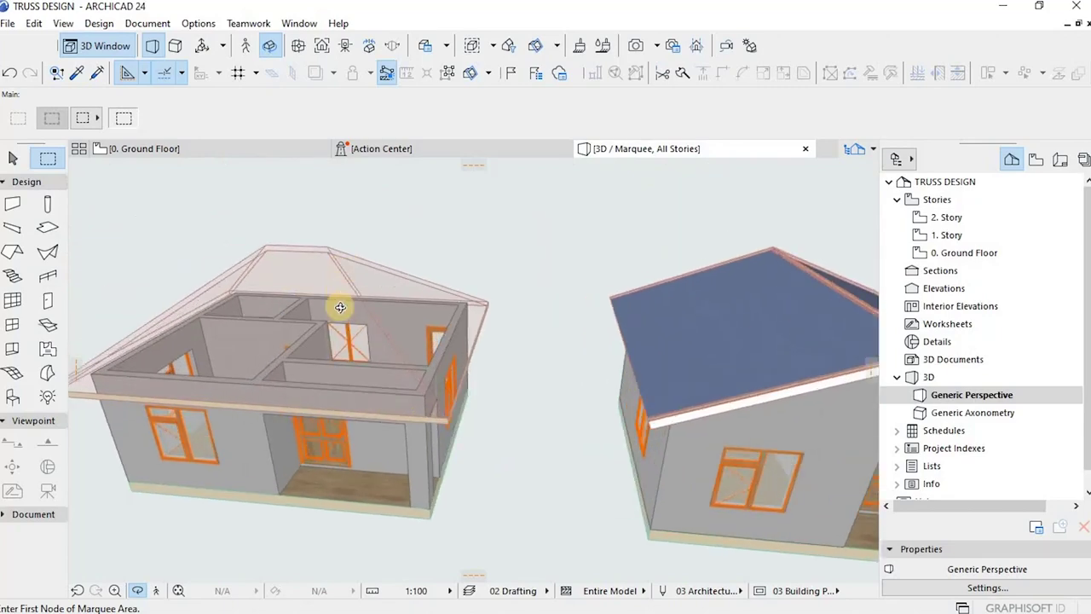
middle_click_drag(364, 288, 365, 265, "shift")
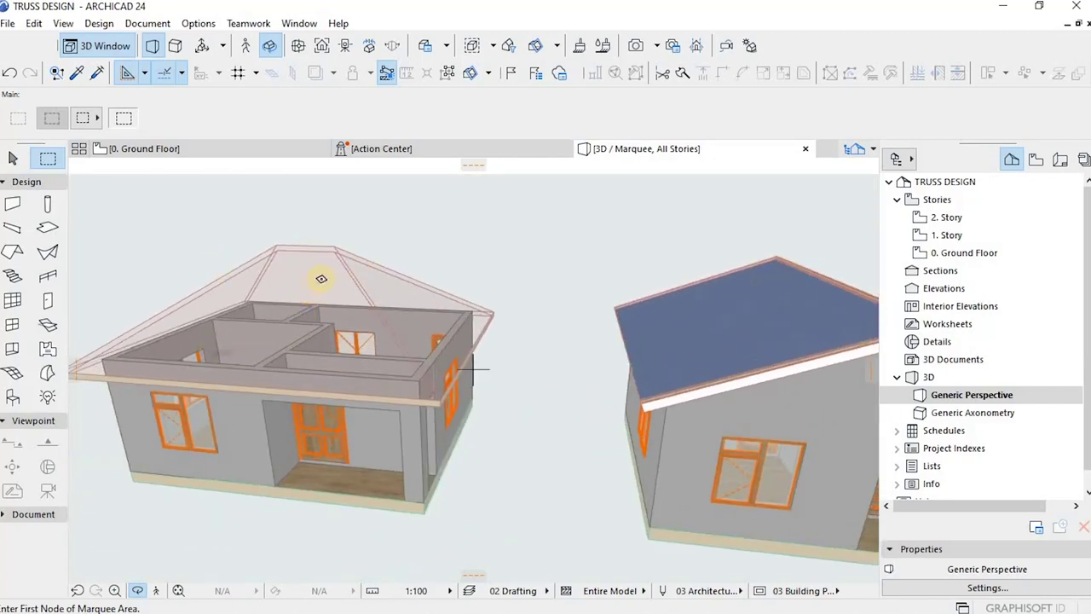
left_click(321, 278)
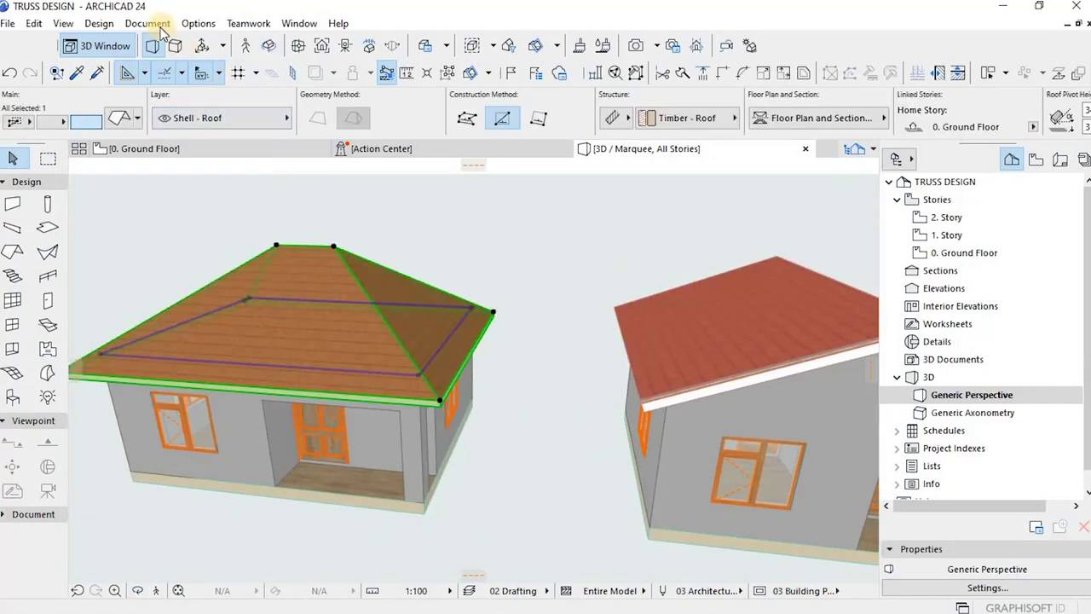
key("Escape")
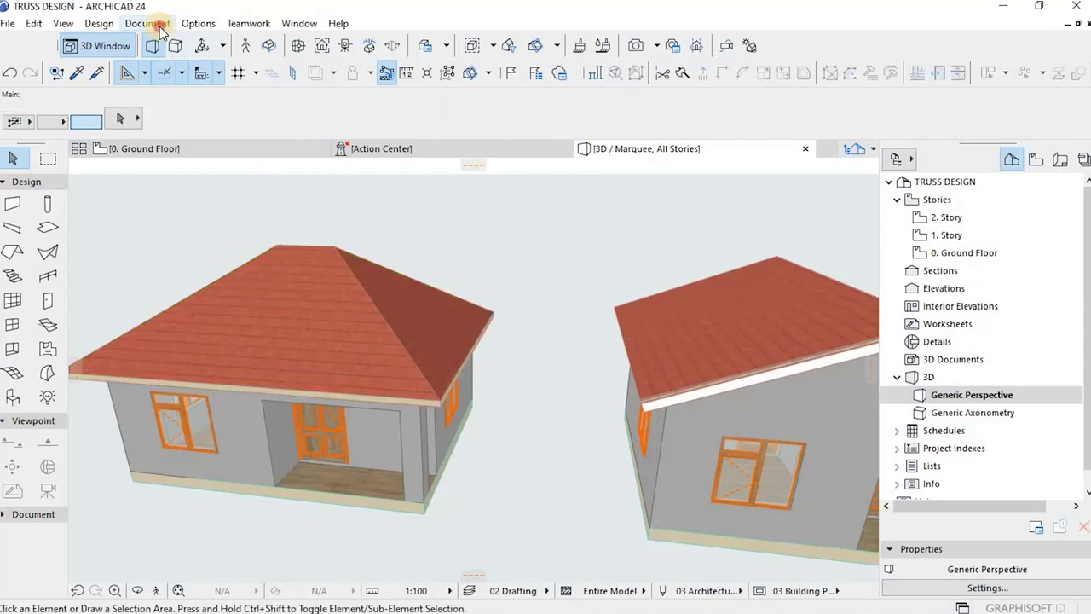
left_click(159, 26)
mouse_move(198, 23)
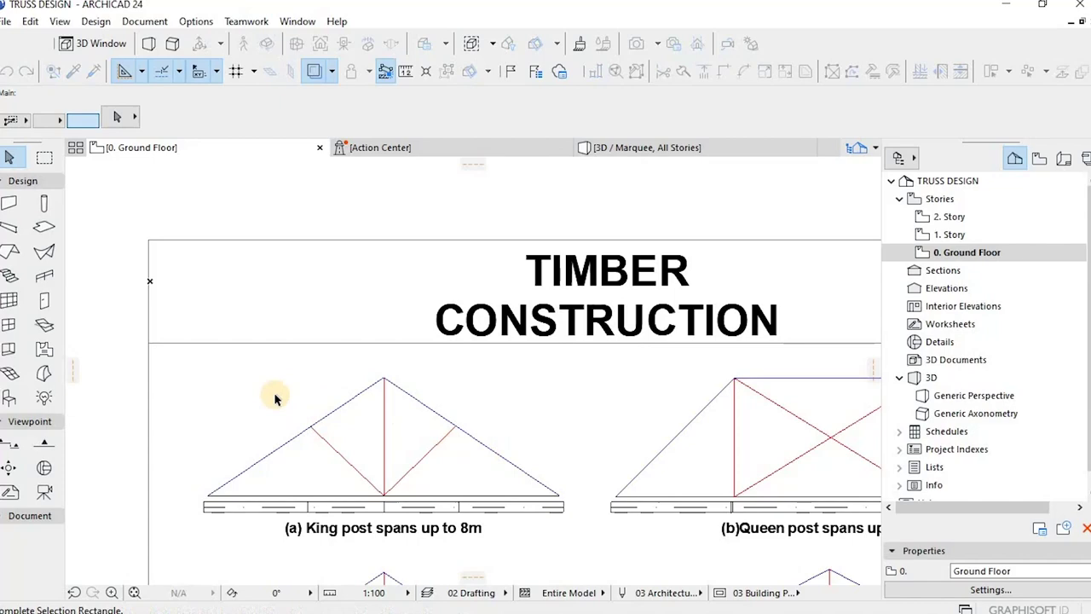
Select all members of the king post truss diagram under Timber Construction on the ground floor plan.
mouse_move(544, 471)
left_mouse_down()
mouse_move(265, 388)
mouse_move(256, 499)
left_mouse_up()
scroll(247, 494, "up", 3)
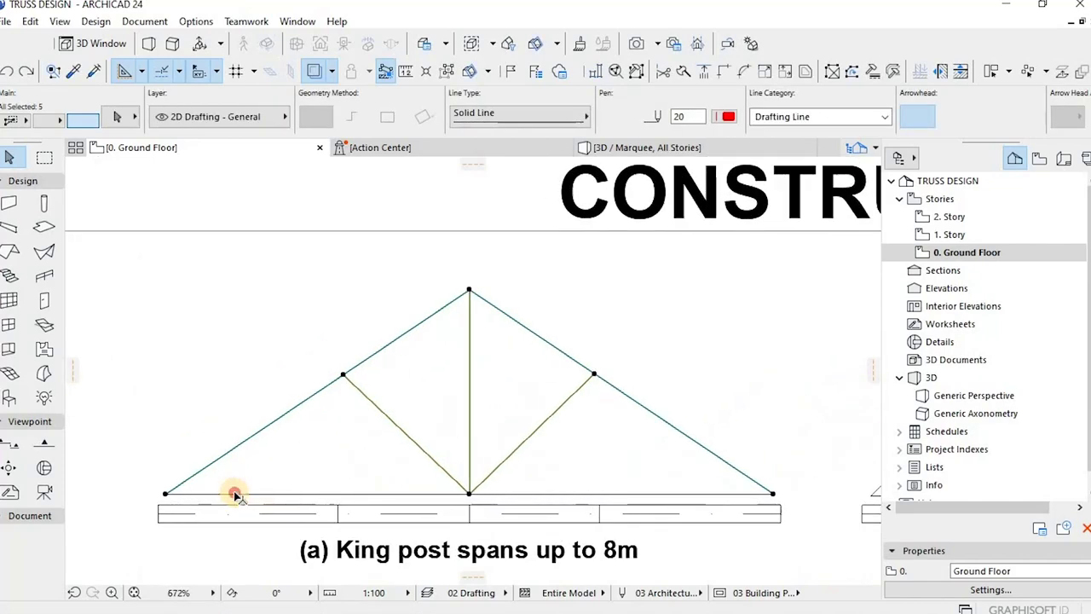
scroll(282, 437, "down", 5)
middle_click_drag(311, 260, 298, 471)
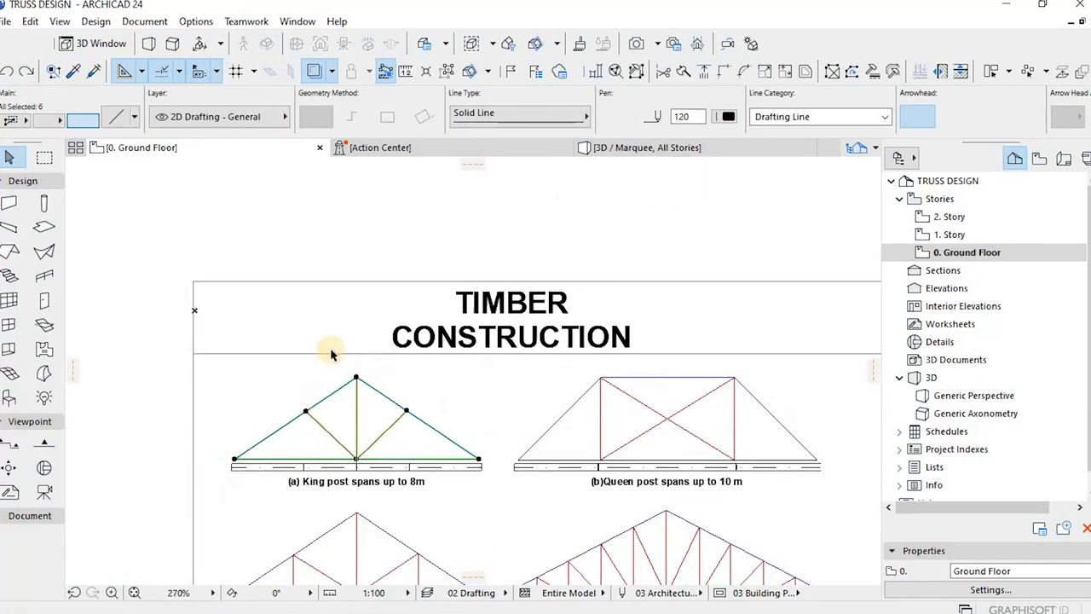
Select the roof of the hip roof house on the ground floor plan.
scroll(338, 348, "down", 4)
middle_click_drag(446, 307, 459, 431)
scroll(411, 341, "up", 1)
scroll(407, 341, "down", 3)
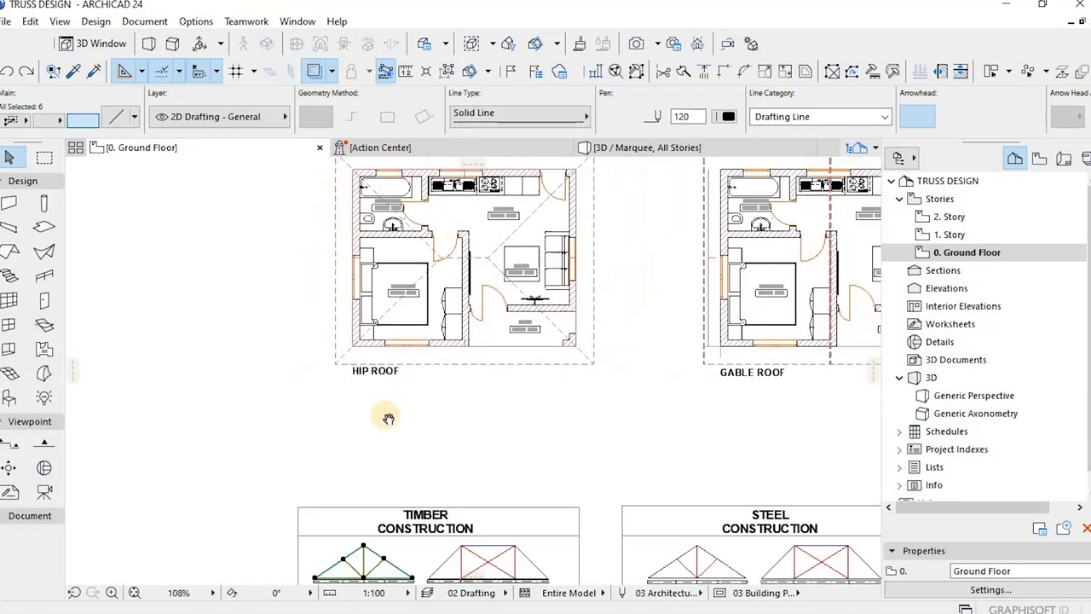
middle_click_drag(390, 419, 368, 482)
left_click(534, 434)
left_click(535, 434)
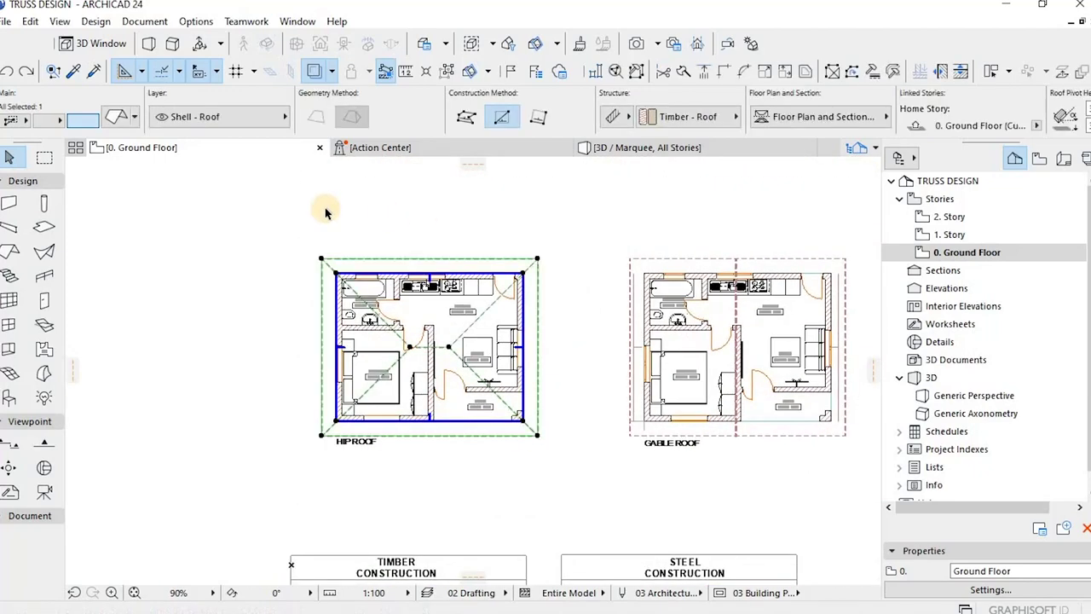
Open the RoofMaker Roof Wizard settings for the selected hip roof.
left_click(96, 22)
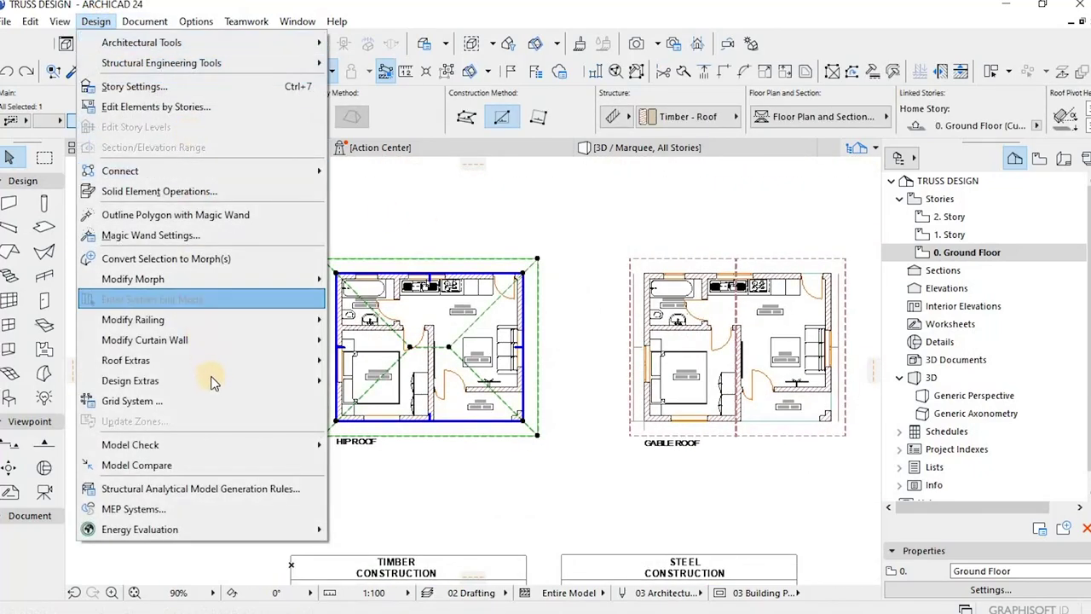
mouse_move(248, 388)
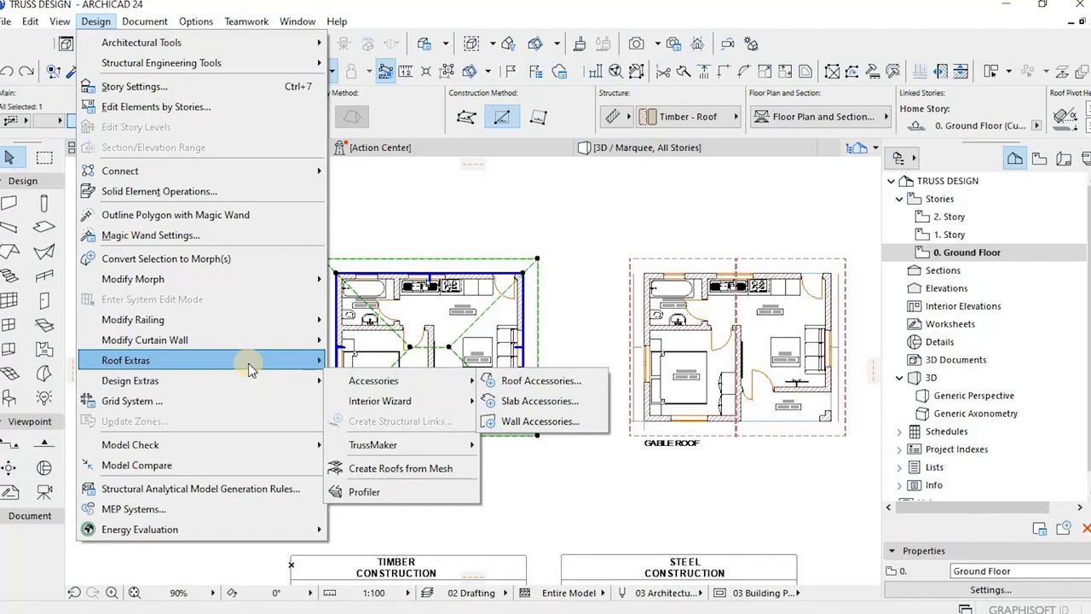
mouse_move(248, 363)
mouse_move(485, 488)
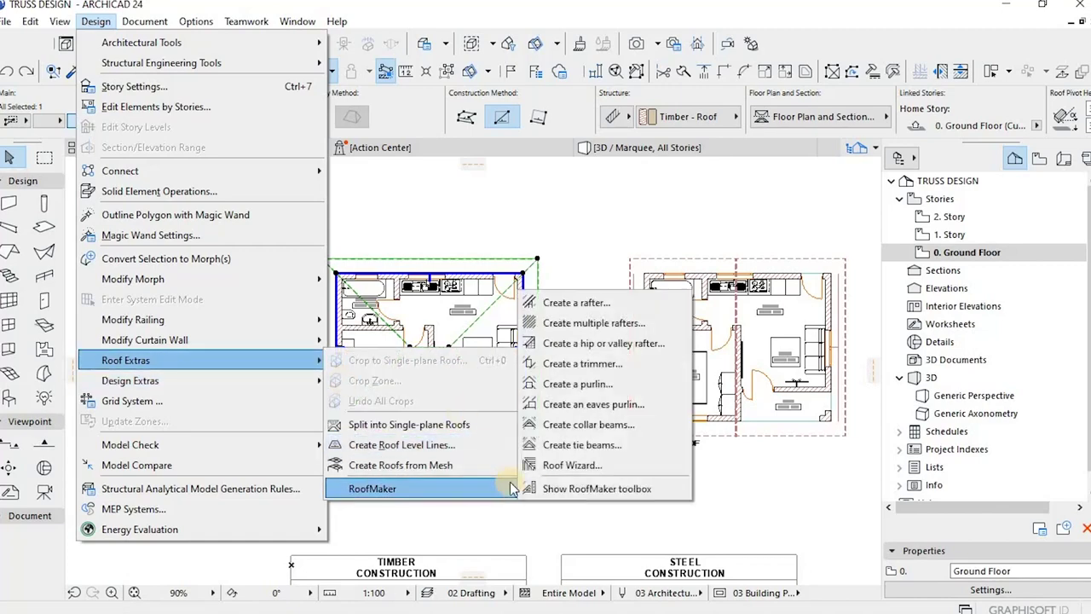
left_click(574, 466)
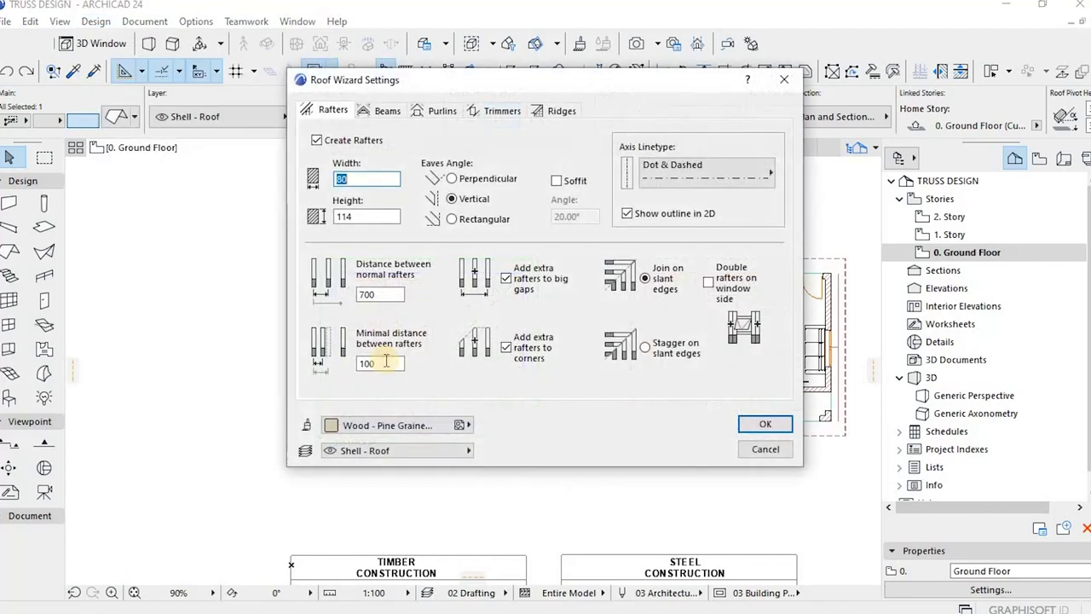
Assign the framing to the Roof-Trusses layer, check the trimmer settings and generate the hip roof's members.
left_click(416, 445)
left_click(456, 448)
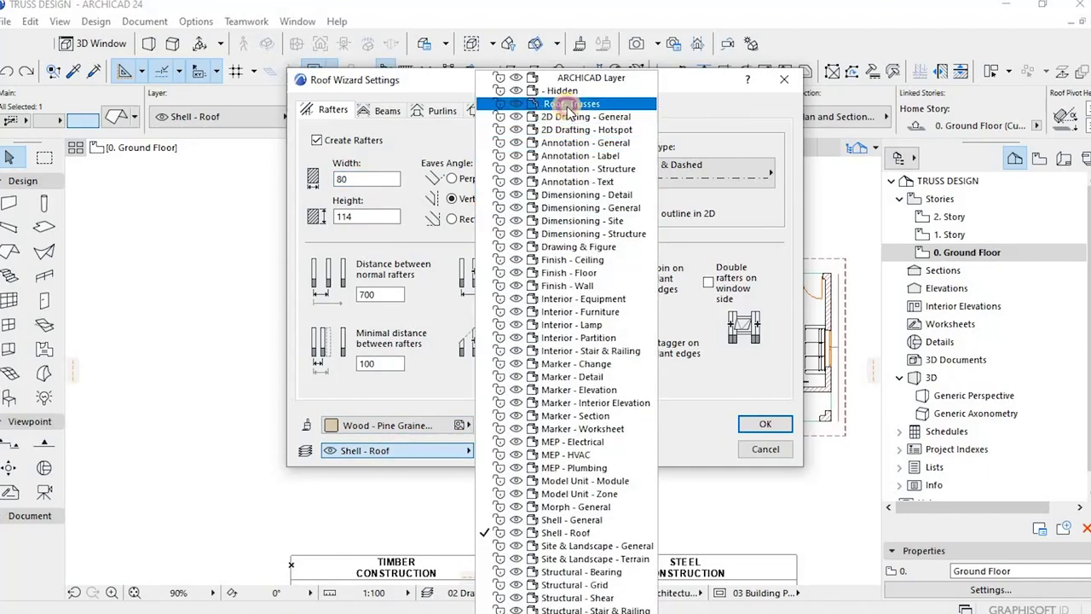
left_click(564, 104)
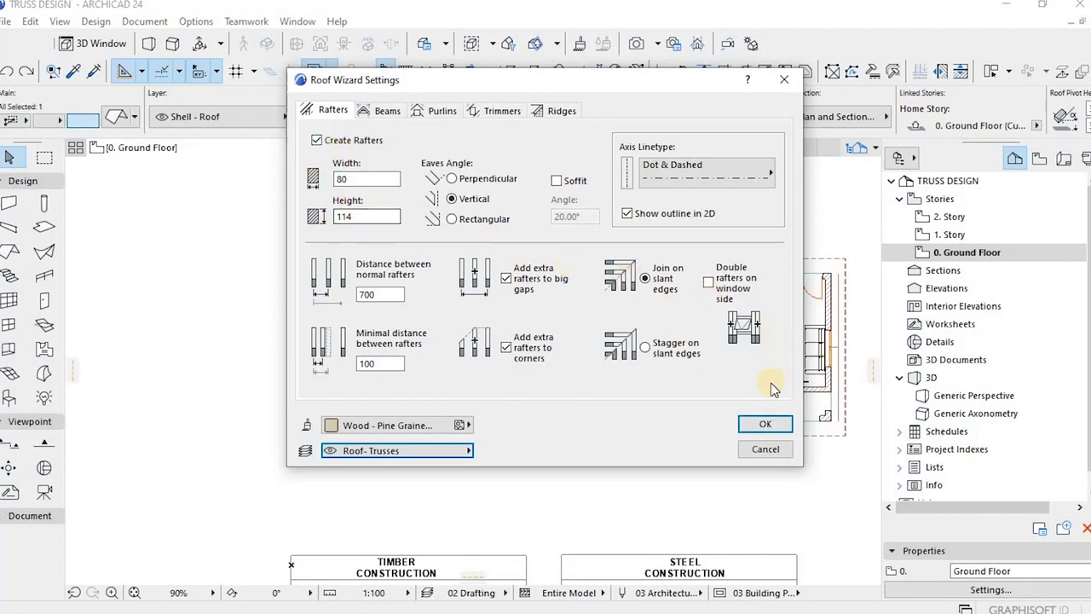
left_click(502, 110)
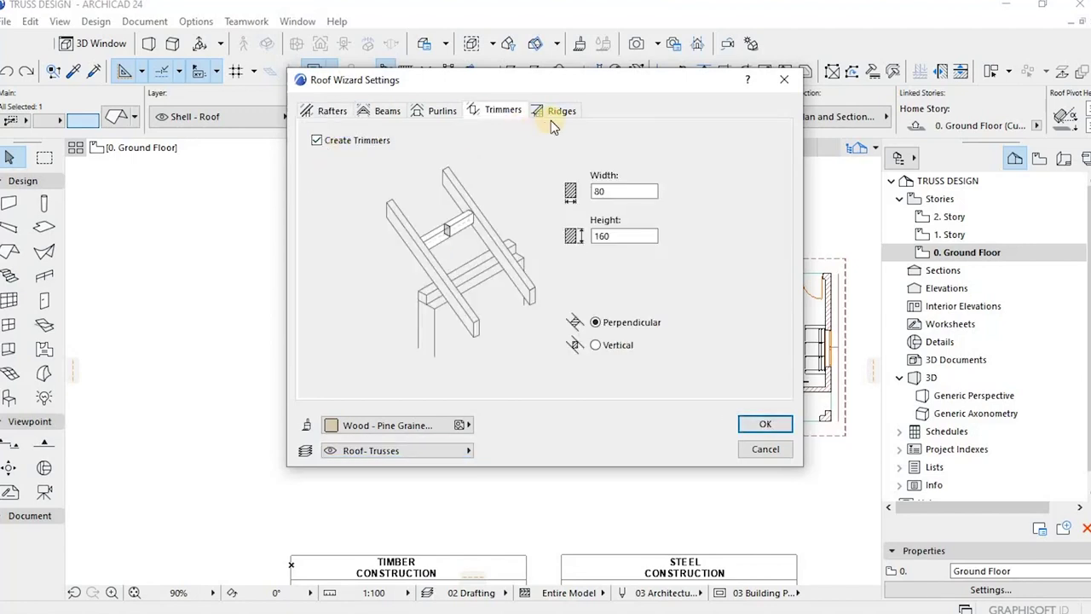
left_click(769, 427)
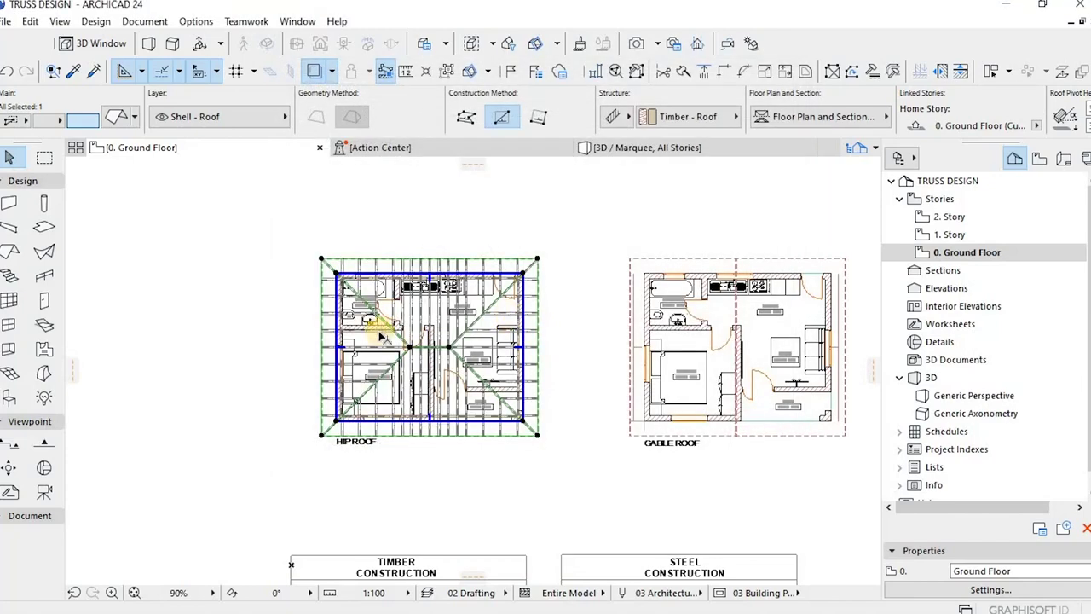
Enclose the hip roof house plan in a marquee and show its roof framing in 3D.
scroll(379, 319, "up", 5)
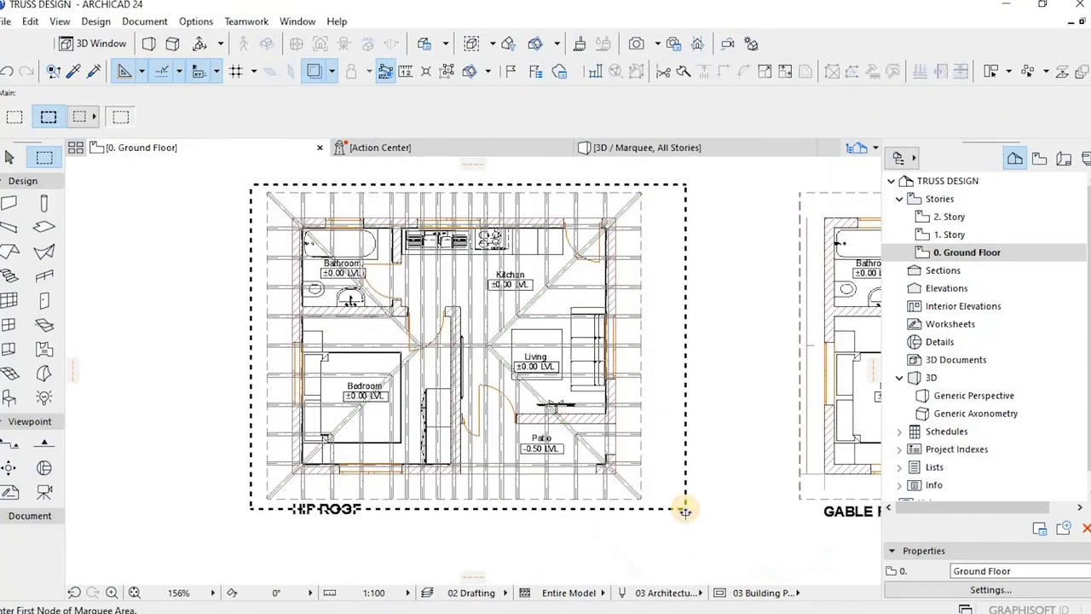
key("F5")
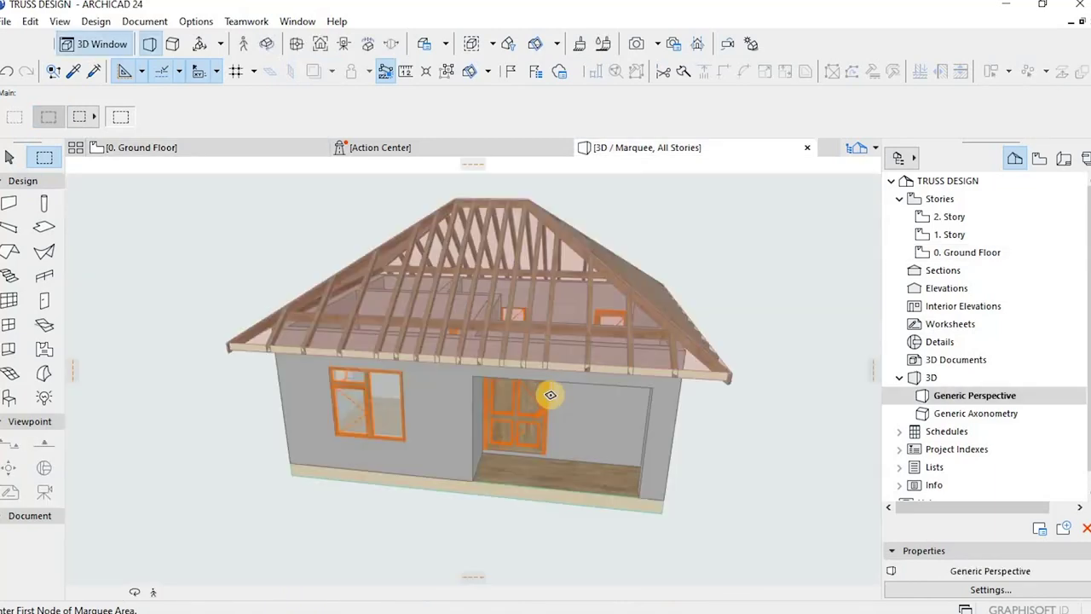
middle_click_drag(583, 304, 555, 302, "shift")
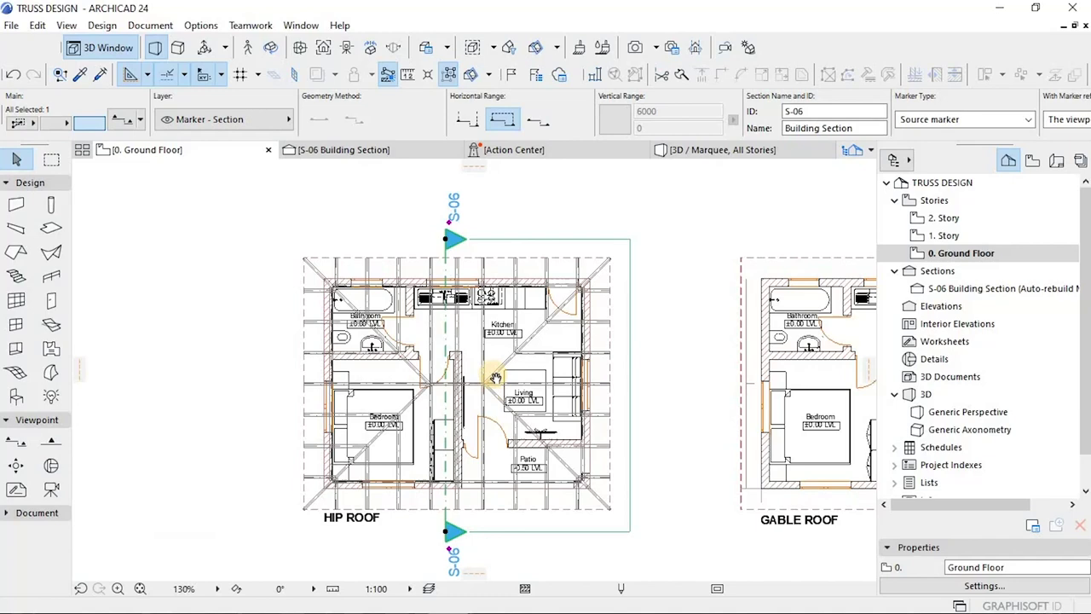
Select all the lines of the king post truss diagram (a) in the Timber Construction table on the ground floor plan.
scroll(487, 375, "down", 5)
scroll(440, 396, "up", 6)
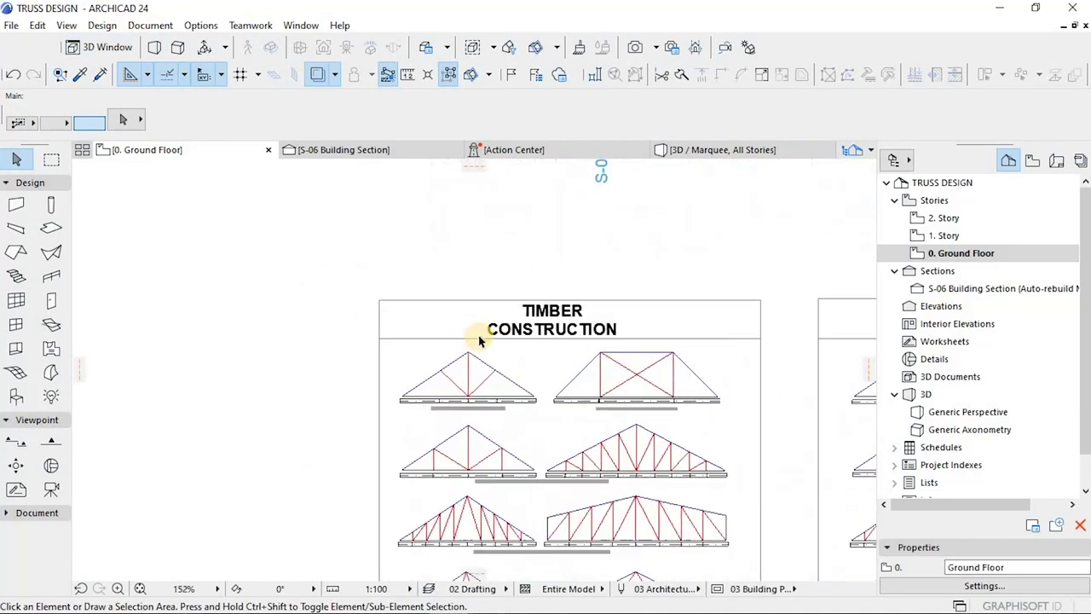
left_click(484, 336)
left_click(517, 356, "shift")
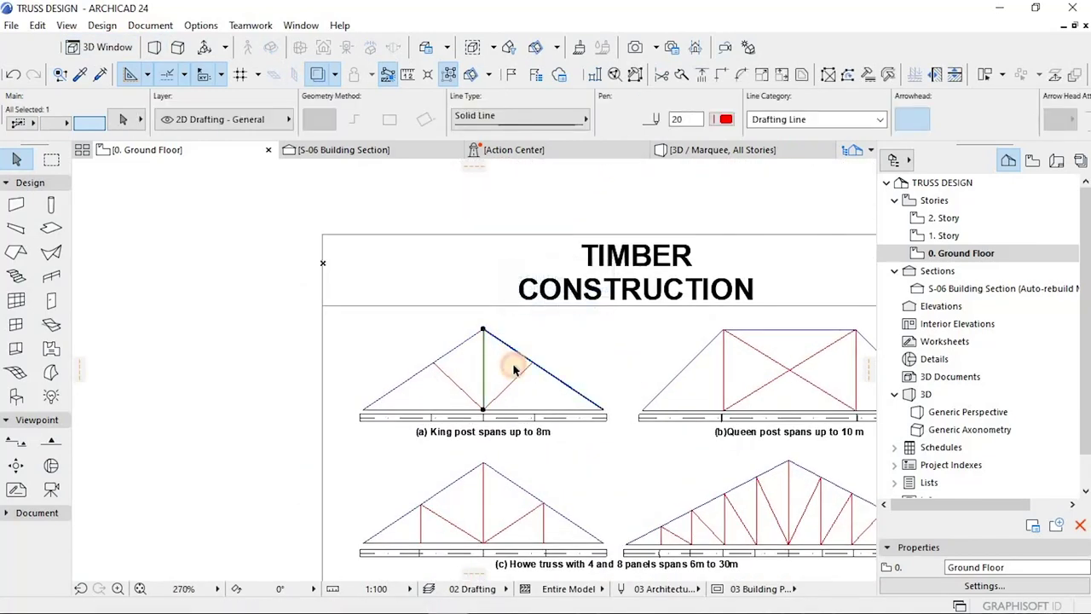
left_click(516, 378, "shift")
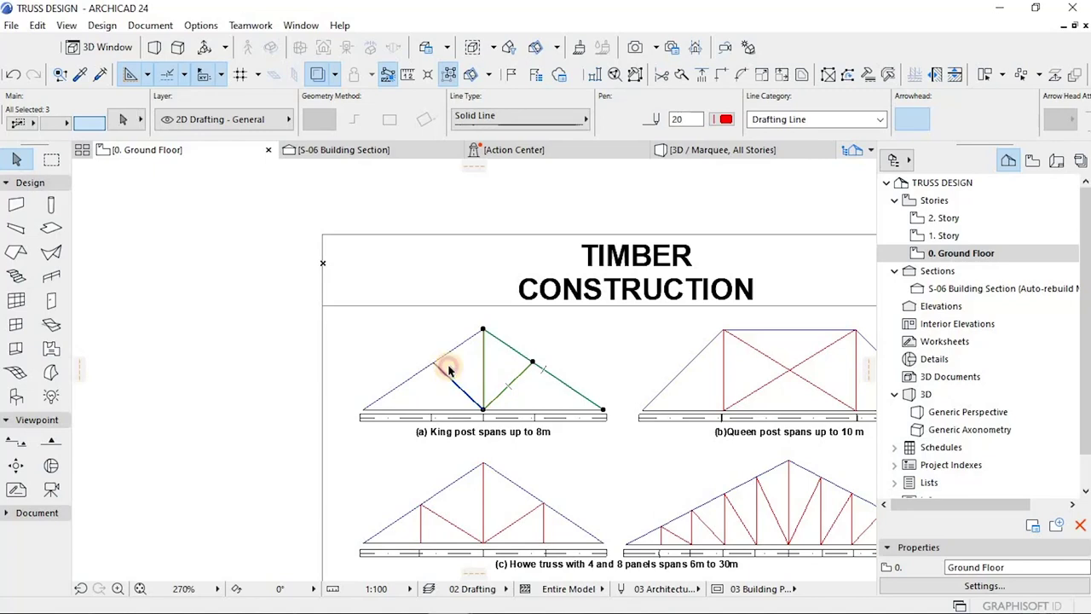
left_click(450, 352, "shift")
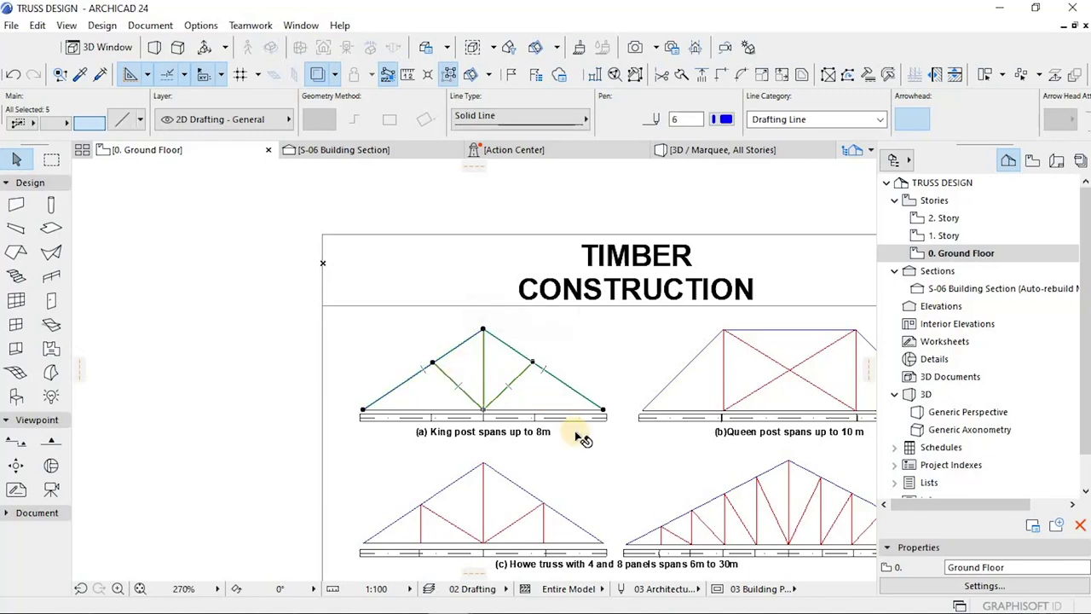
scroll(579, 415, "up", 3)
left_click(575, 384, "shift")
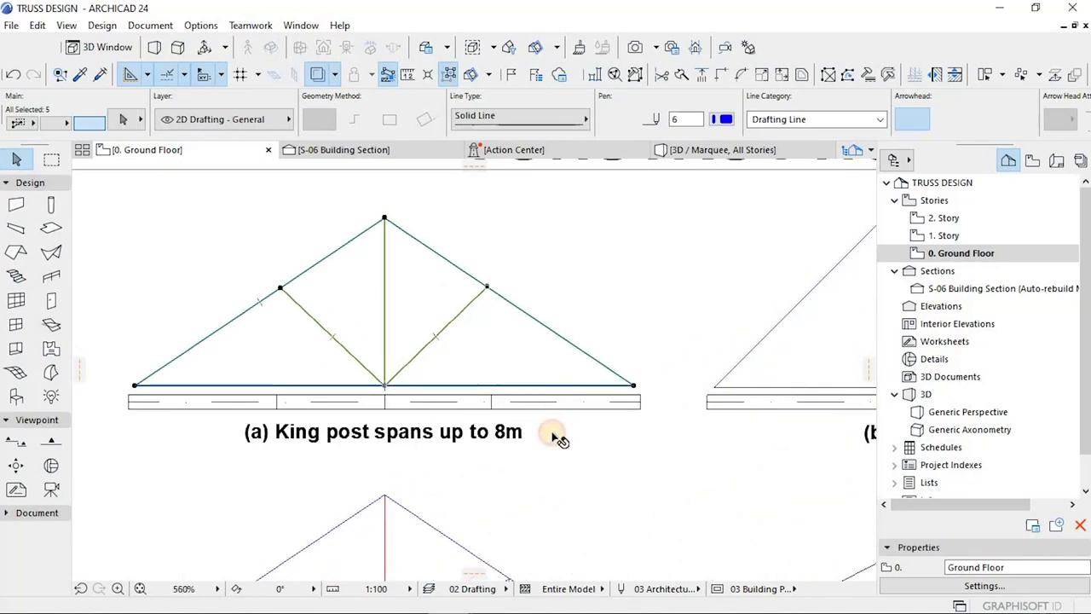
Open the S-06 Building Section and paste the copied king post truss lines at the center of the current view, keeping the zoom.
scroll(551, 443, "down", 5)
middle_click_drag(589, 272, 550, 448)
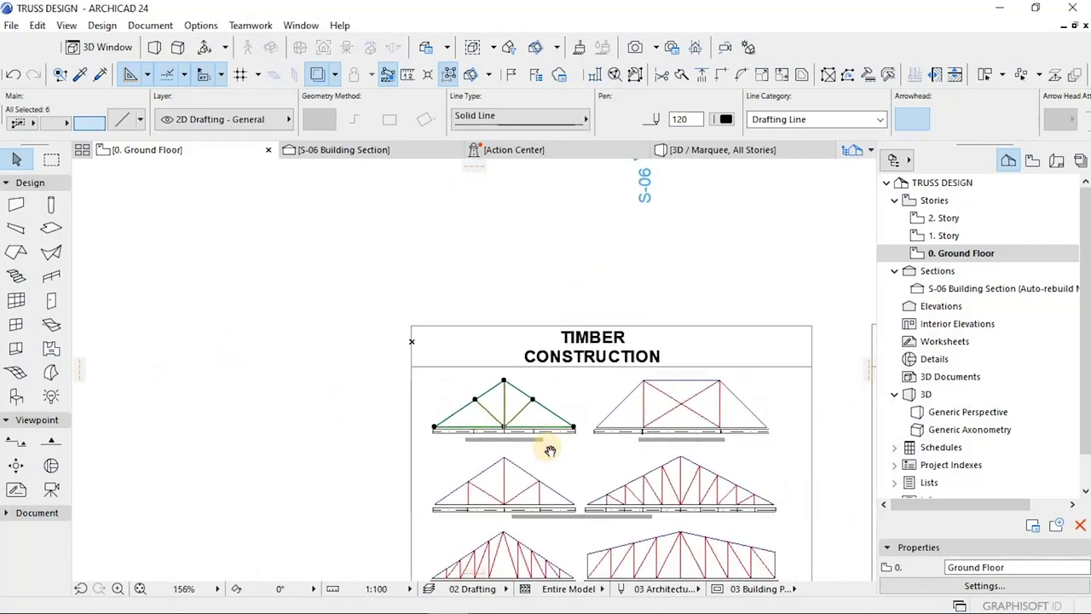
middle_click_drag(594, 333, 530, 564)
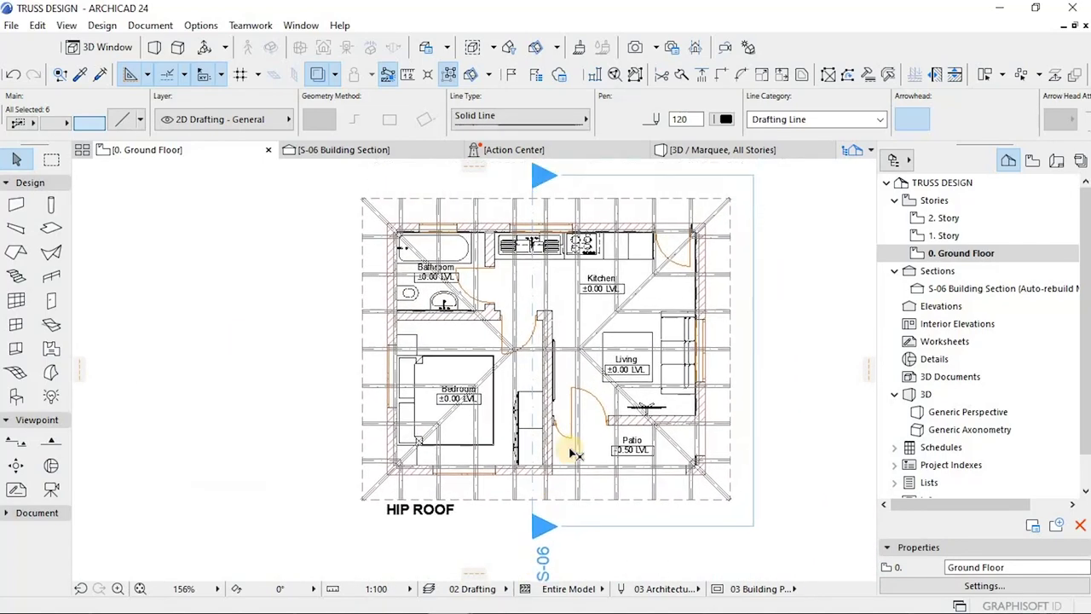
scroll(545, 306, "down", 5)
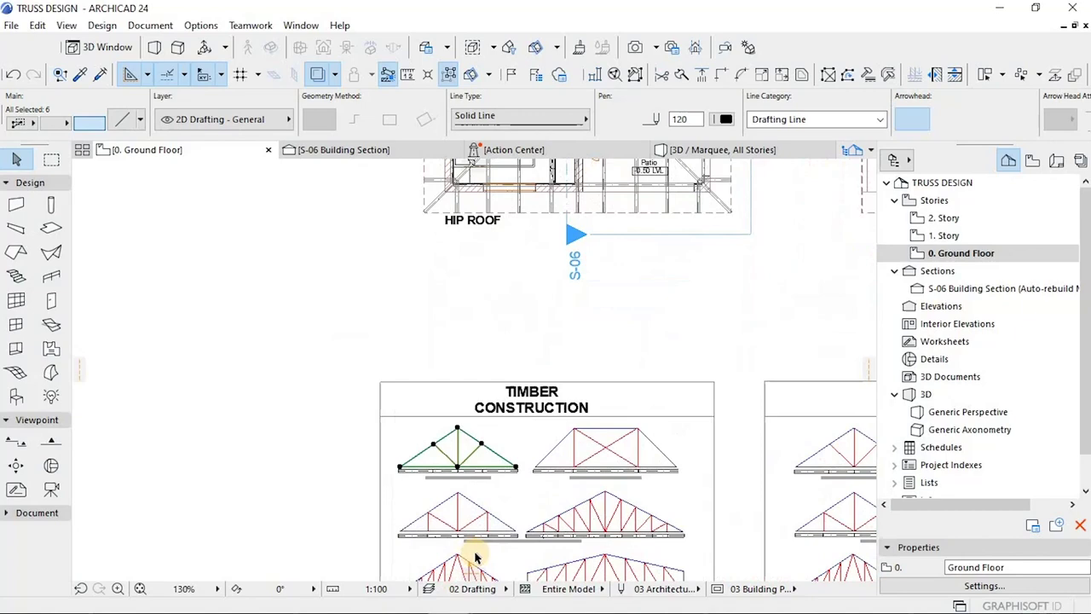
scroll(596, 524, "up", 4)
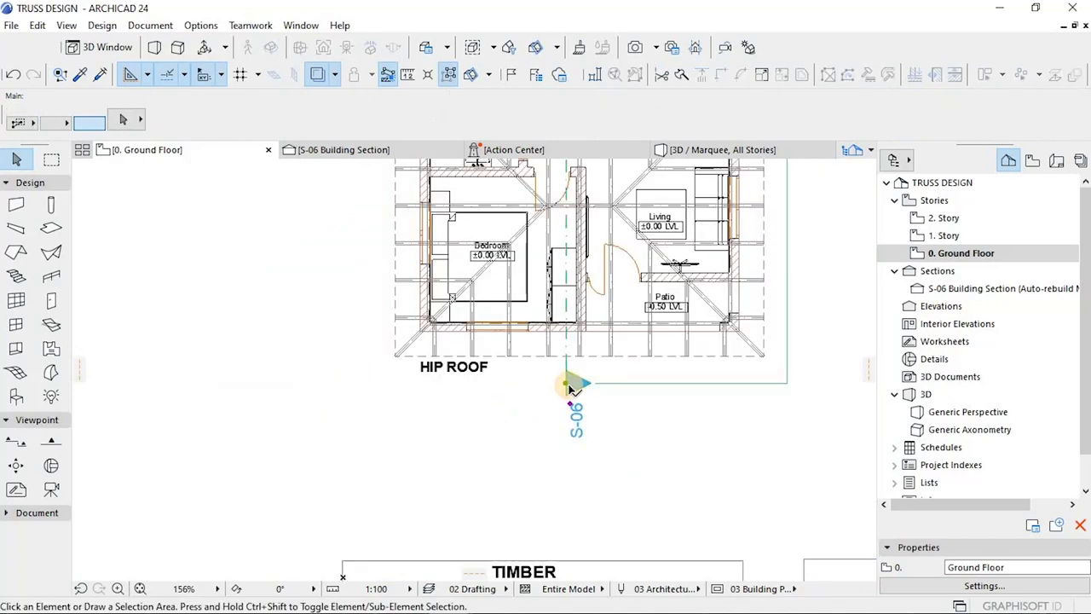
left_click(569, 385)
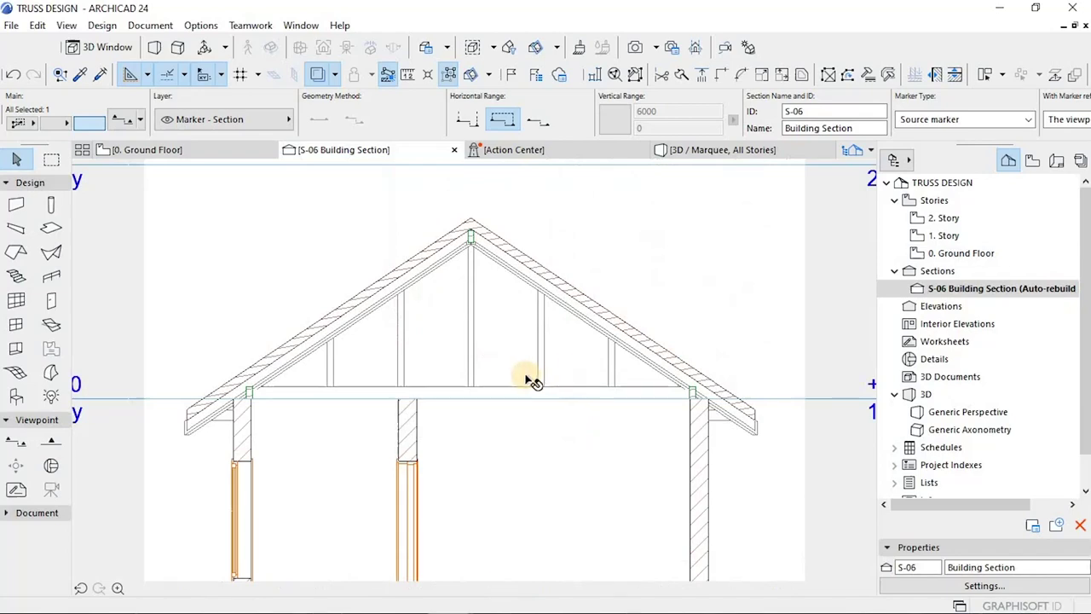
key("ctrl+v")
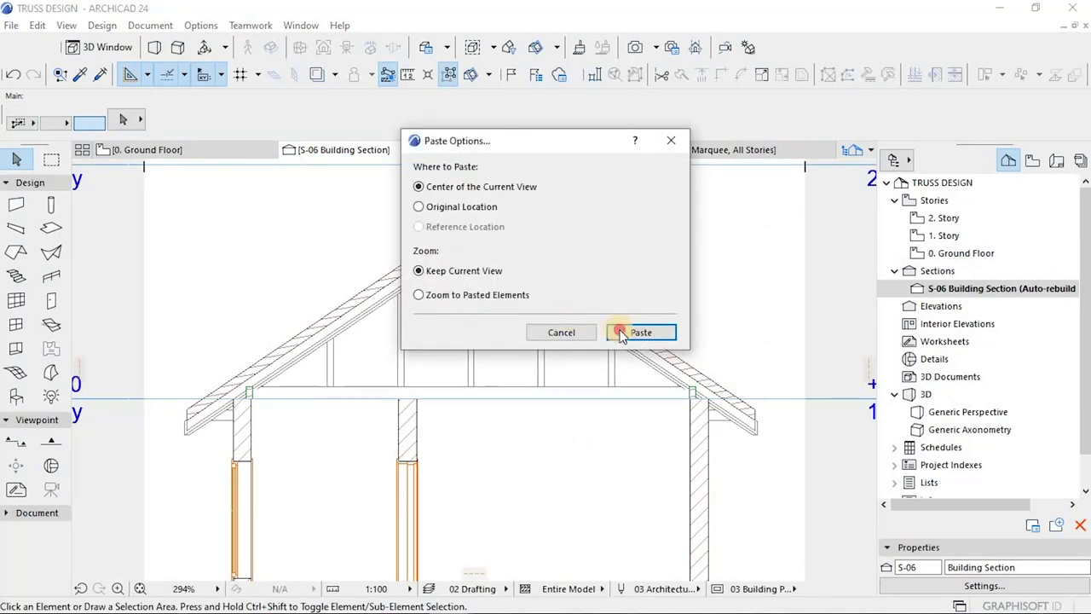
left_click(622, 333)
Select all the pasted truss lines and move them by their apex to the top of the central post below the ridge.
scroll(466, 430, "up", 2)
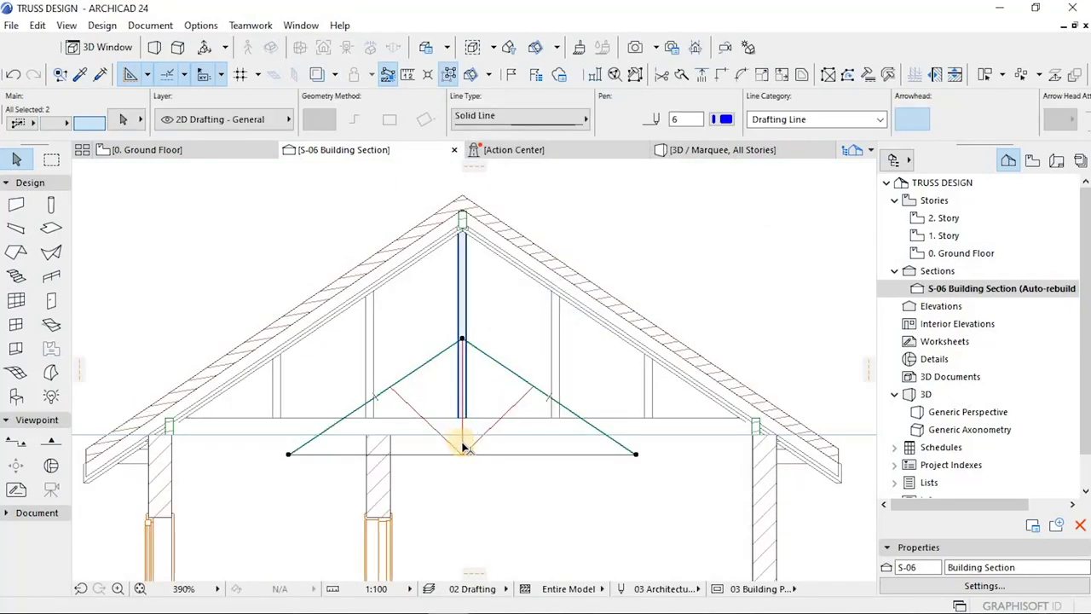
left_click(463, 445, "shift")
left_click(513, 404, "shift")
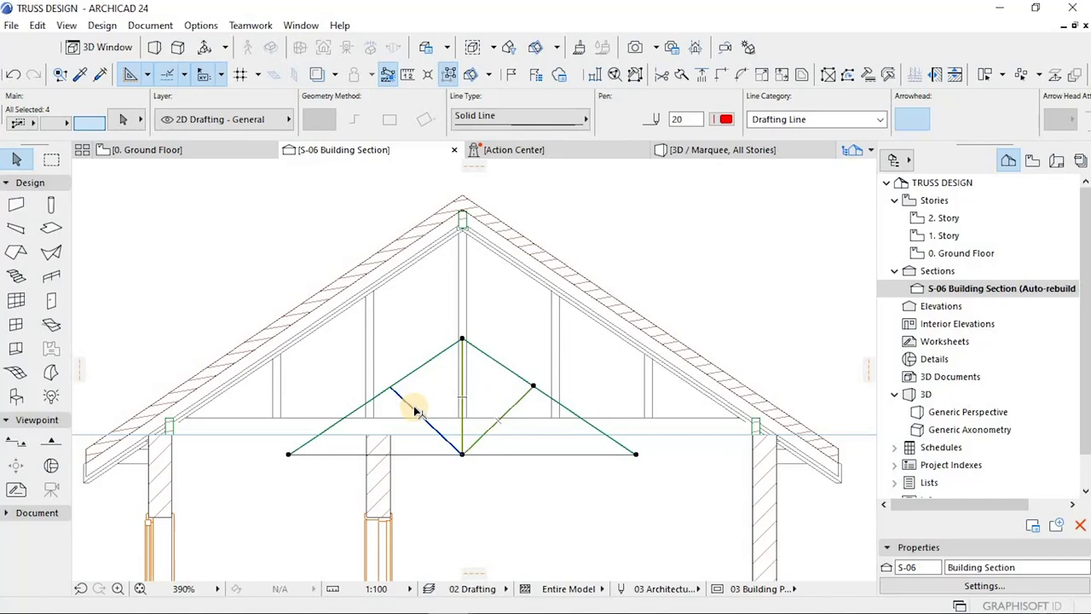
left_click(415, 411, "shift")
left_click(422, 456, "shift")
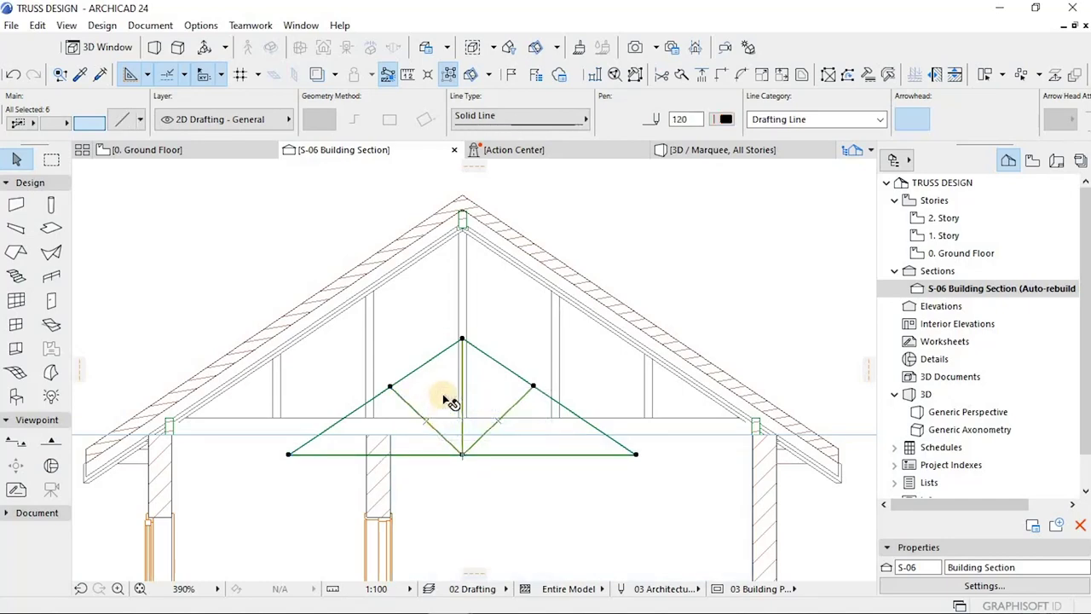
key("ctrl+d")
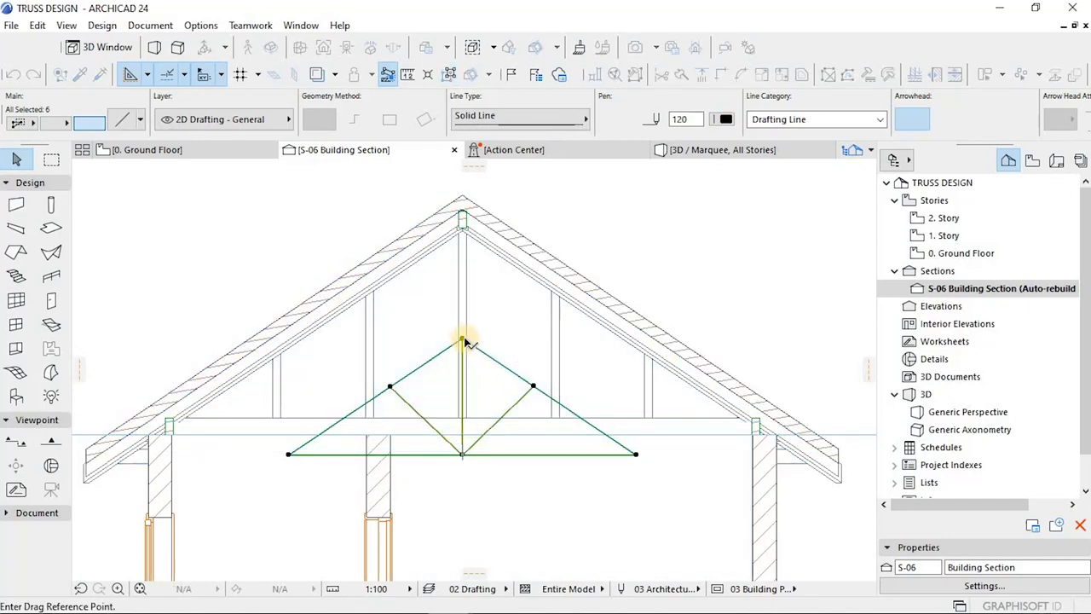
left_click(463, 339)
scroll(460, 232, "up", 5)
left_click(472, 225)
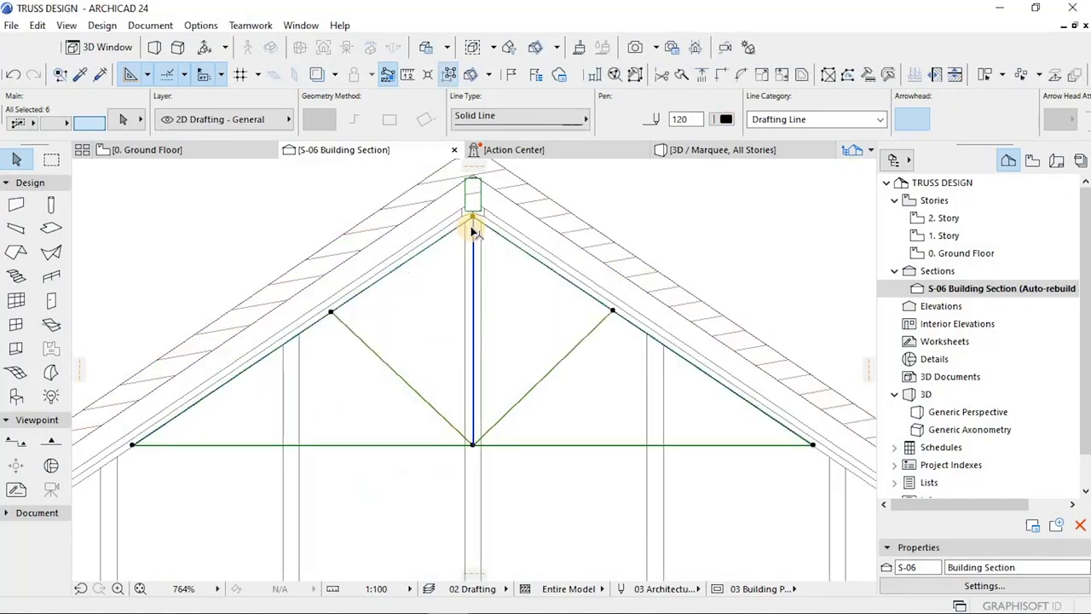
Resize the truss lines graphically about their apex so the bottom chord meets the upper edge of the horizontal tie beam.
scroll(473, 226, "down", 5)
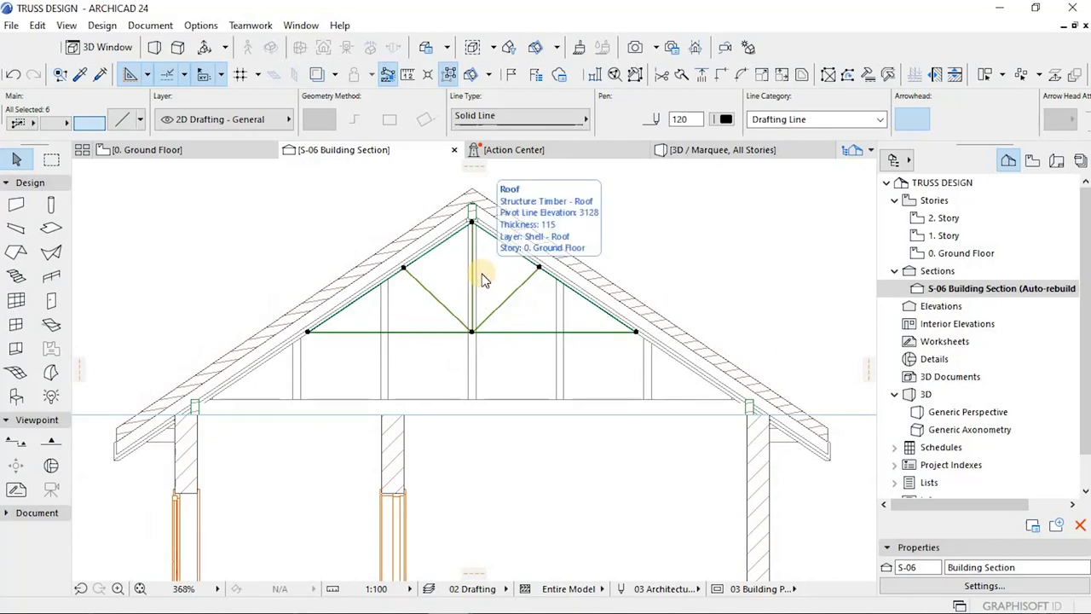
key("ctrl+k")
left_click(607, 347)
scroll(471, 217, "up", 1)
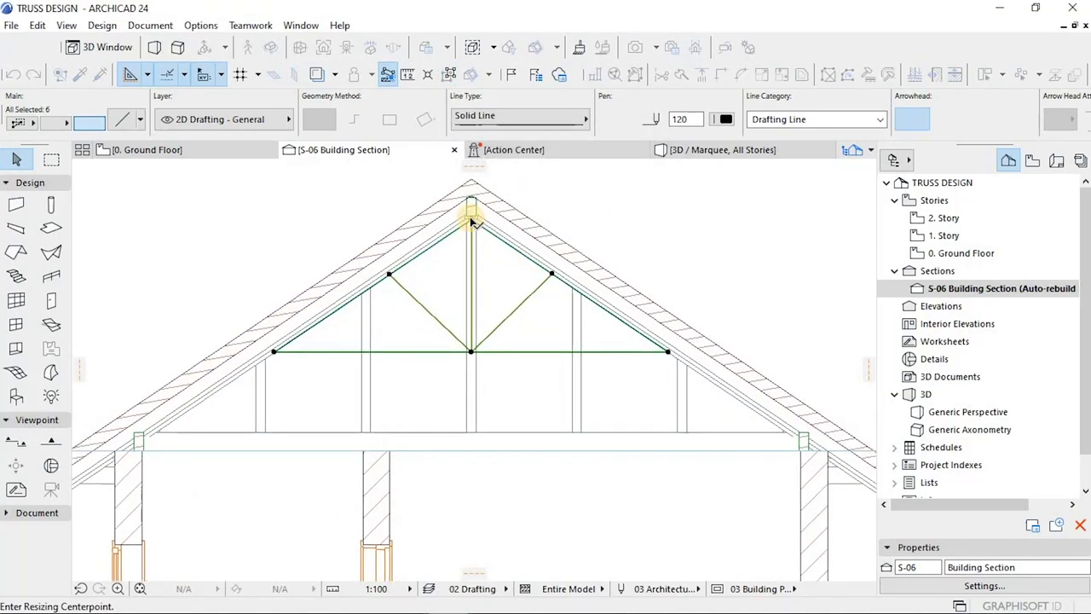
left_click(471, 220)
left_click(472, 352)
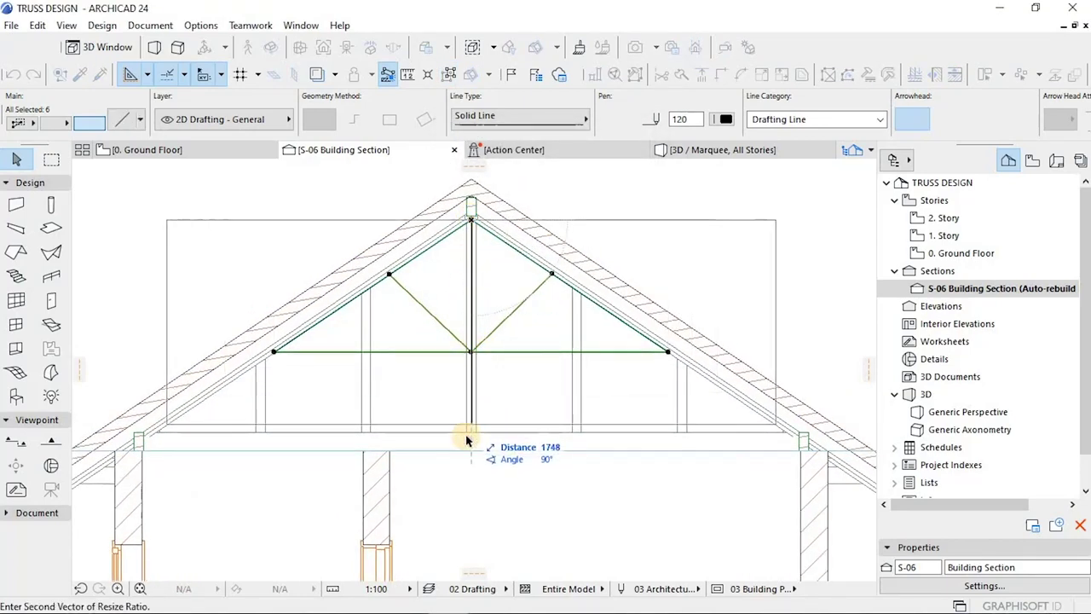
left_click(474, 436)
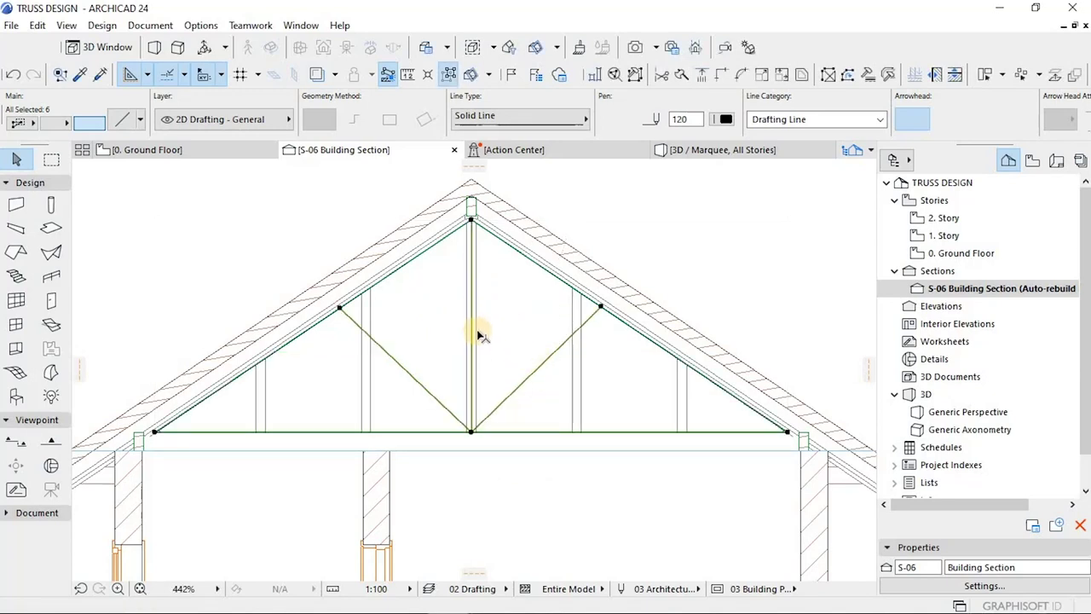
Select all six king post truss lines in the section, including both top chords that extend to the eaves.
scroll(460, 326, "down", 1)
middle_click_drag(526, 259, 579, 181)
scroll(377, 324, "down", 1)
left_click(392, 340)
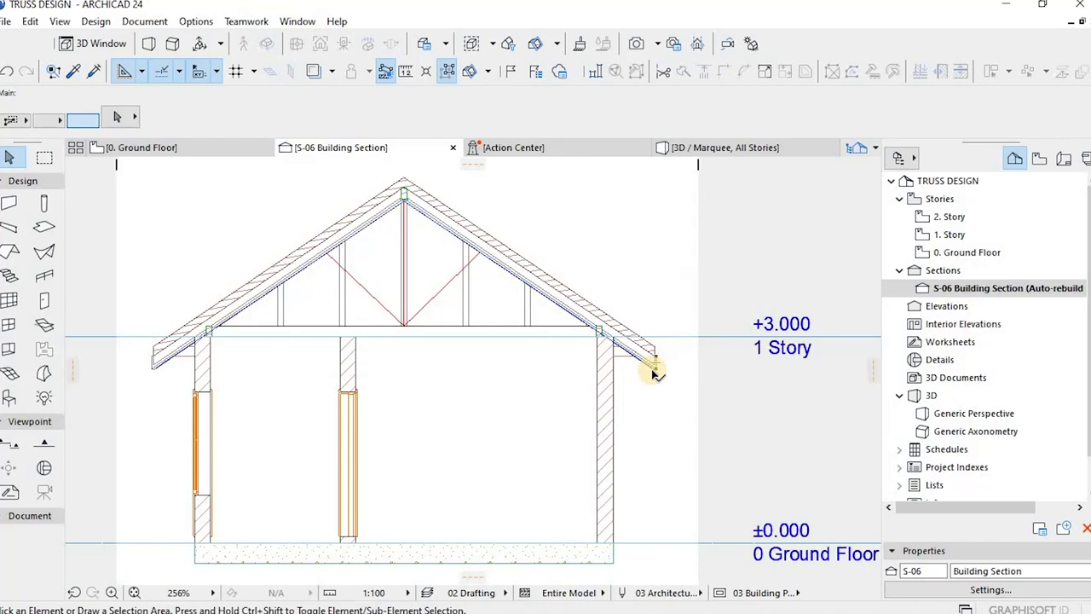
left_click(654, 371)
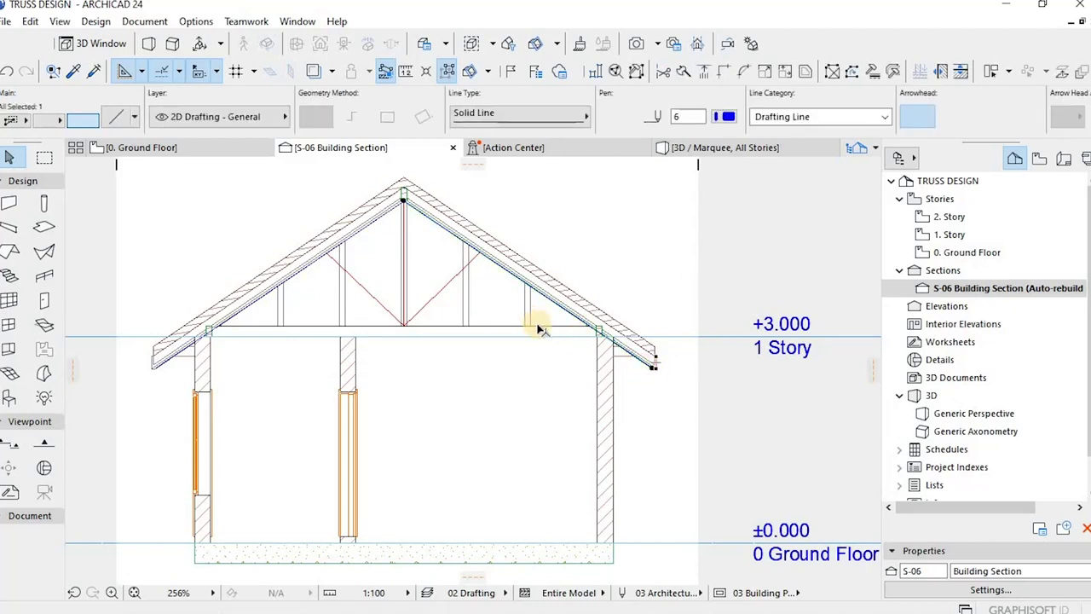
left_click(539, 329, "shift")
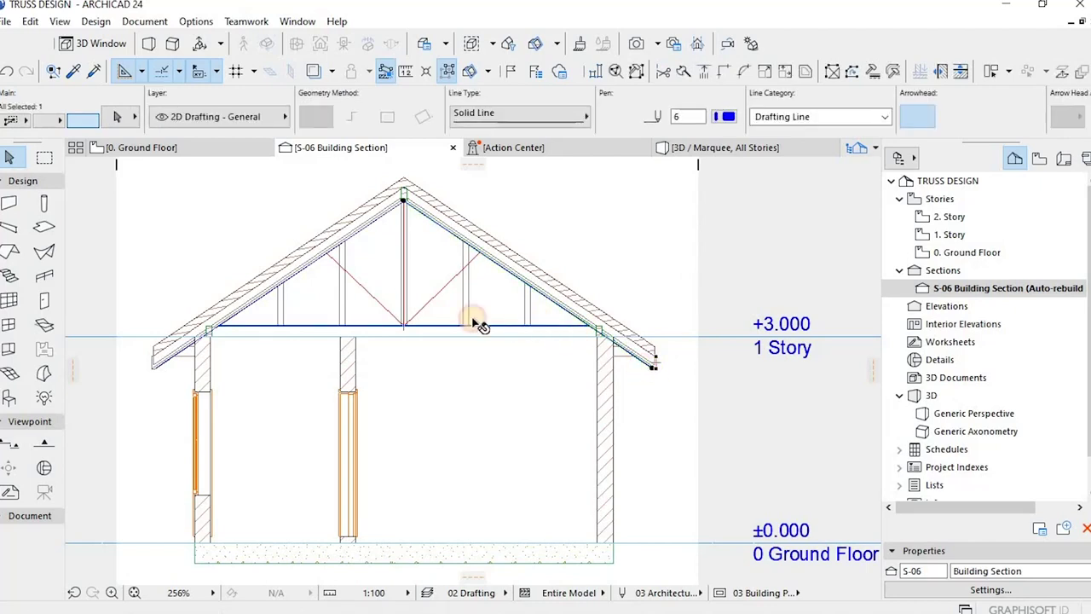
left_click(428, 300, "shift")
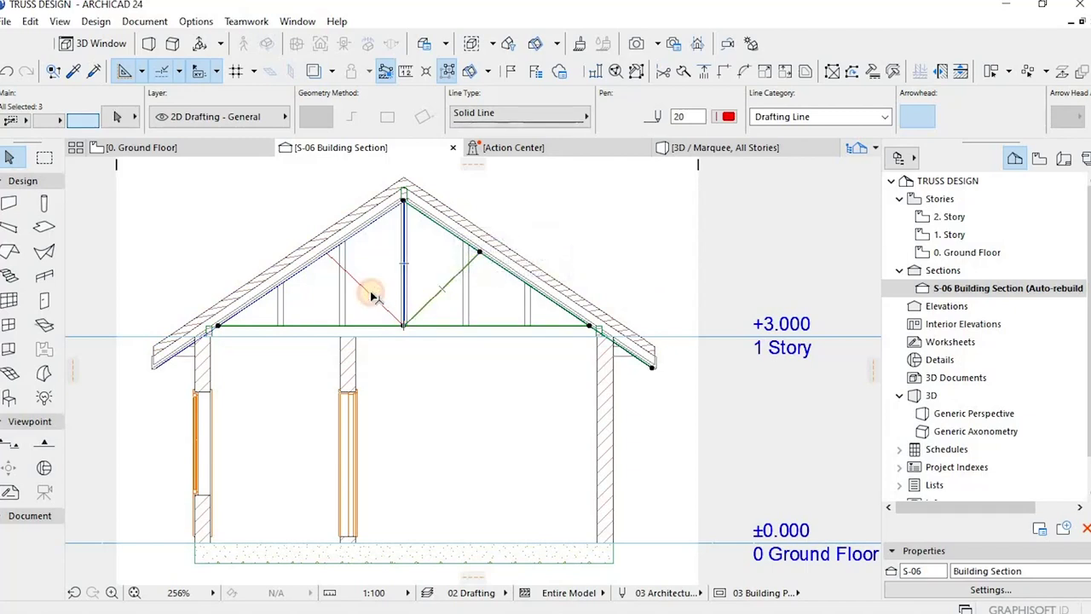
left_click(373, 294, "shift")
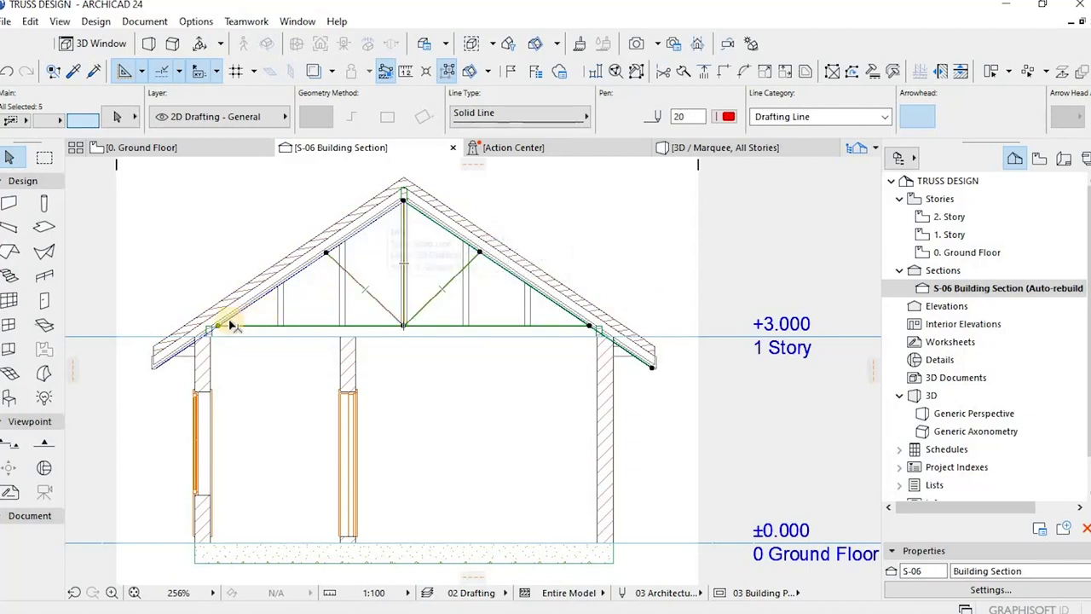
left_click(169, 362, "shift")
left_click(190, 351, "shift")
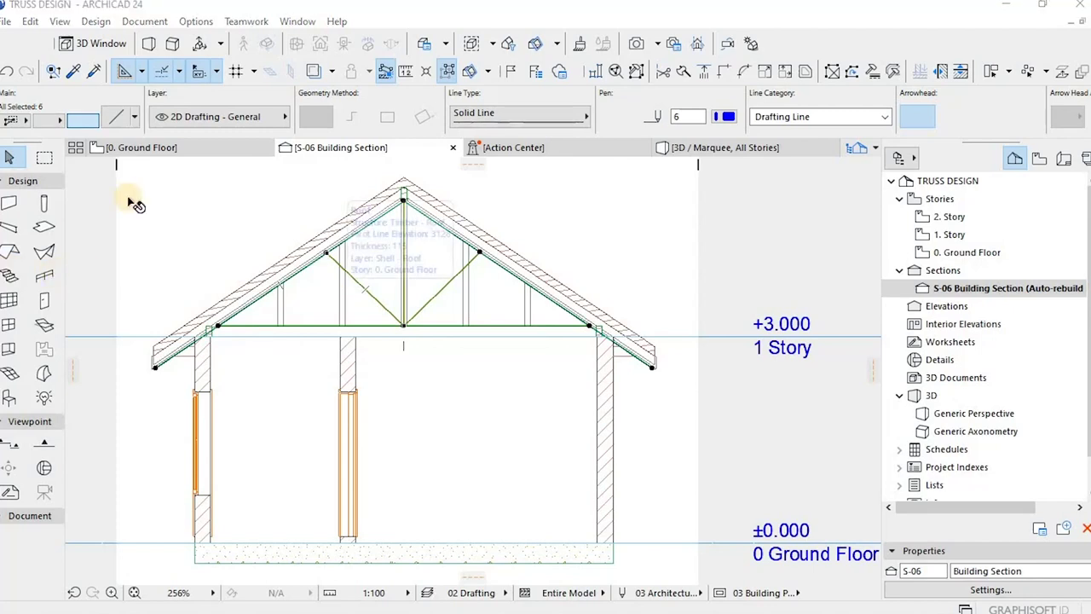
Start TrussMaker's Create Truss command for the selected truss lines.
left_click(97, 21)
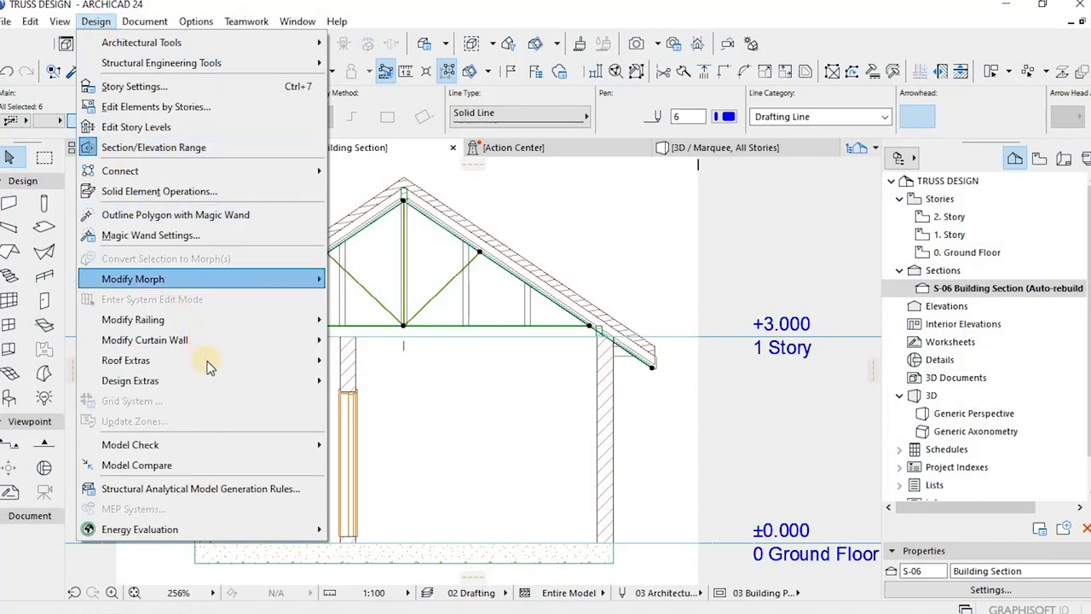
left_click(97, 21)
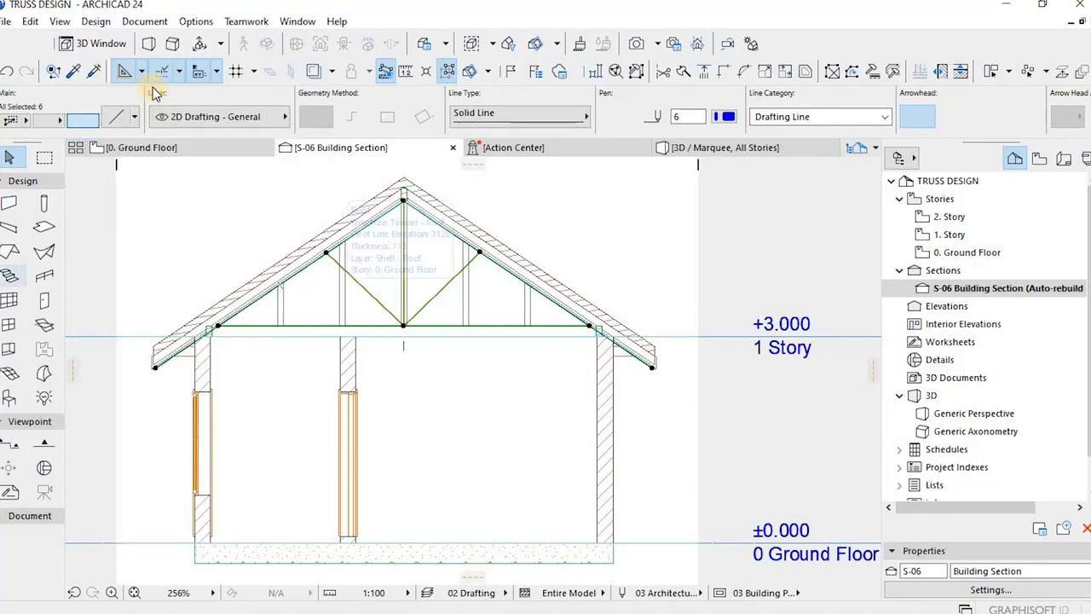
left_click(97, 21)
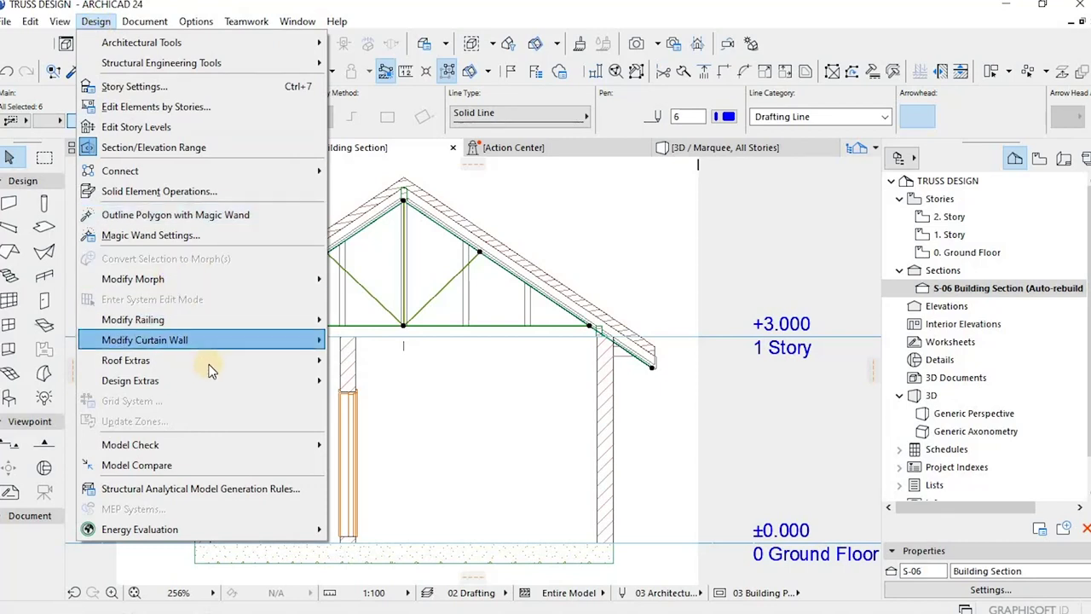
mouse_move(211, 379)
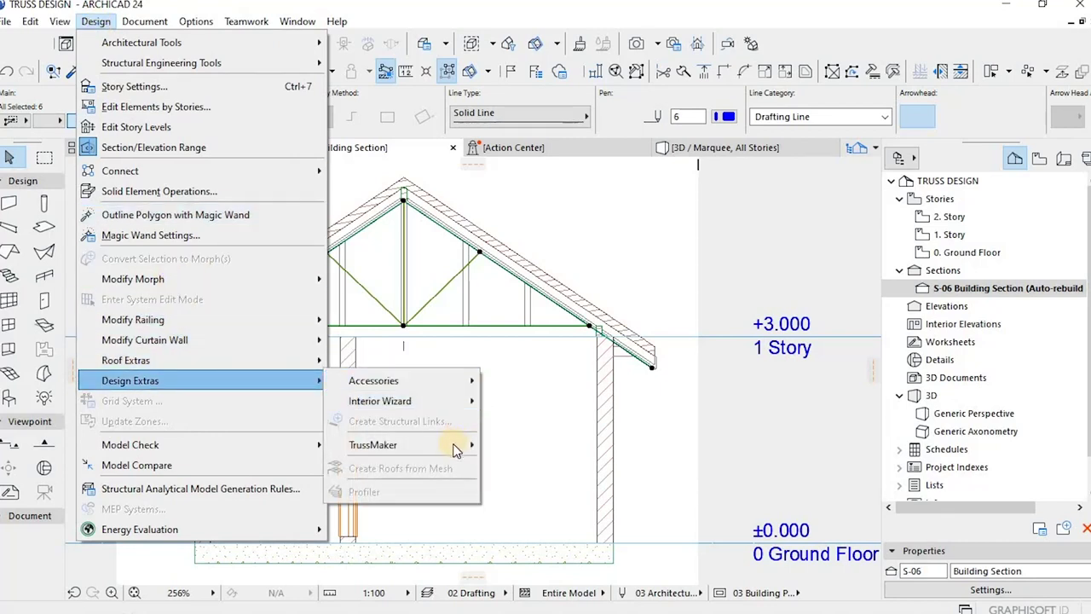
mouse_move(457, 445)
left_click(514, 447)
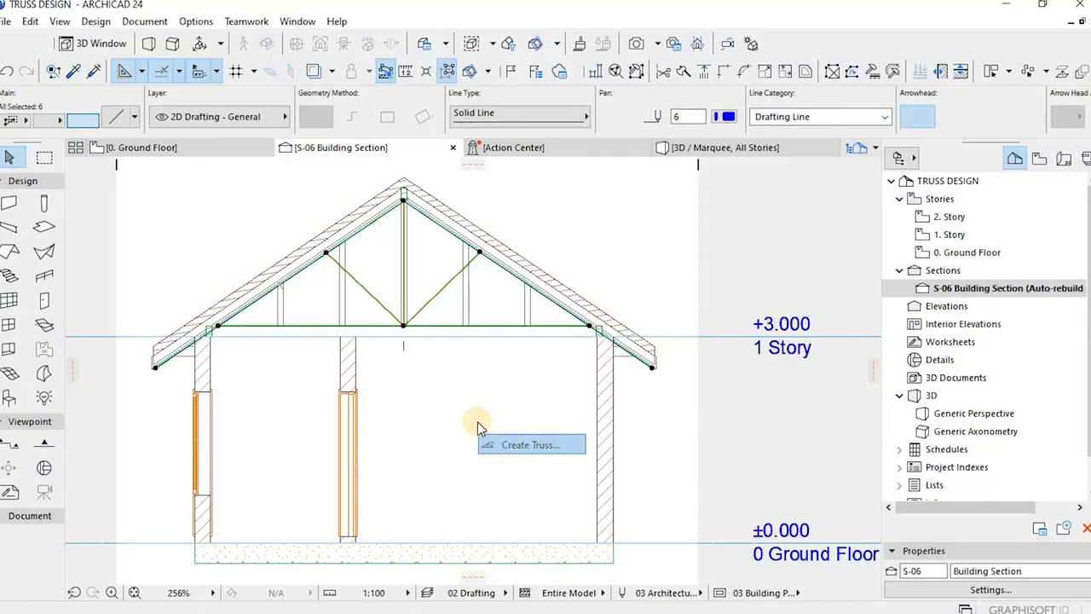
Check the timber profiles and attributes in the TrussMaker settings and put the truss on the Roof- Trusses layer.
left_click(409, 110)
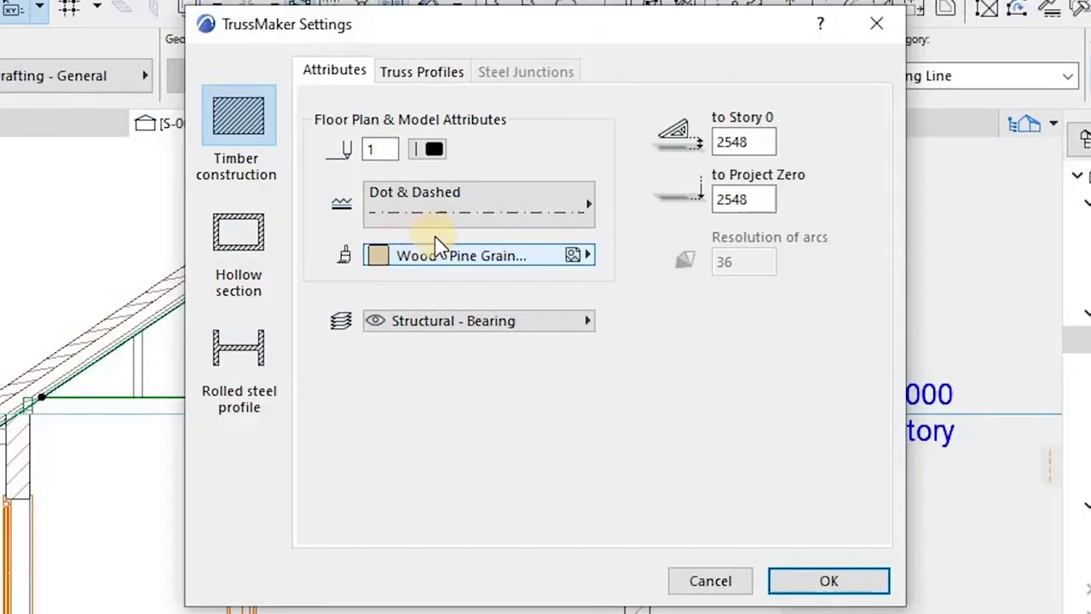
left_click(457, 322)
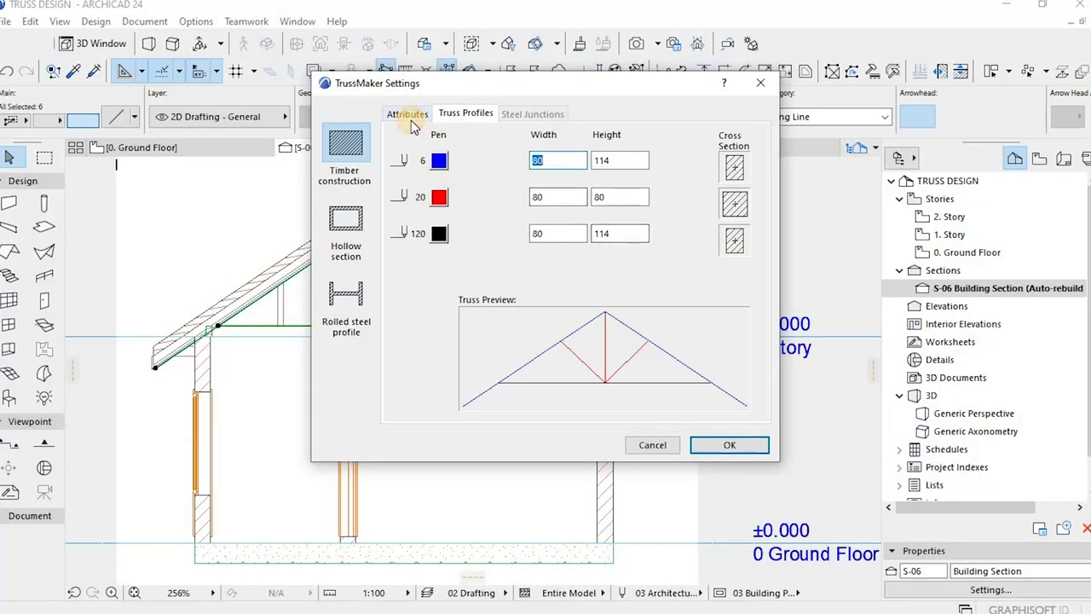
left_click(410, 115)
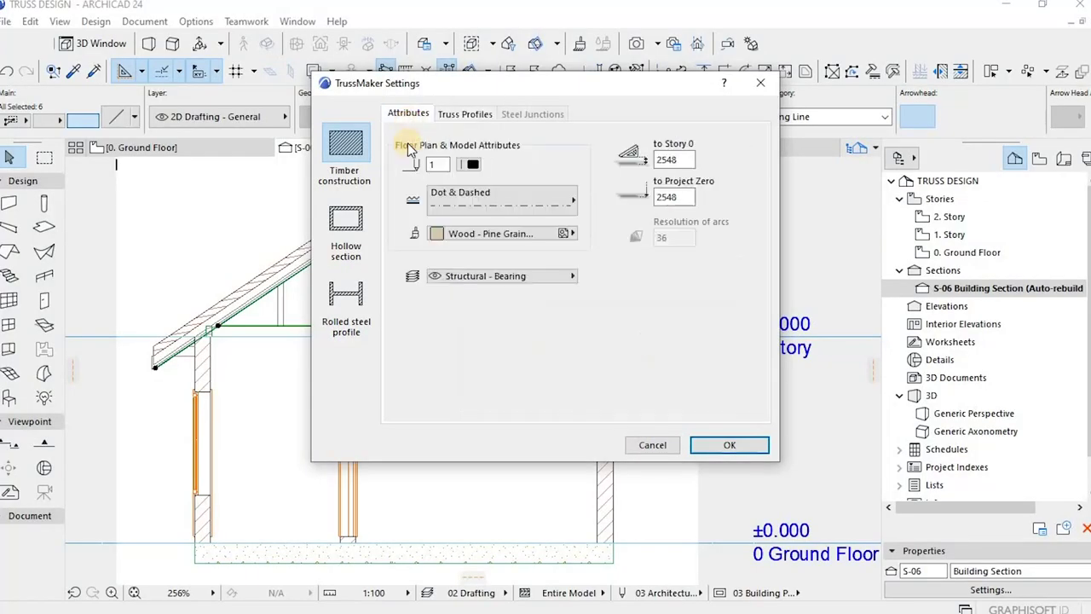
left_click(446, 237)
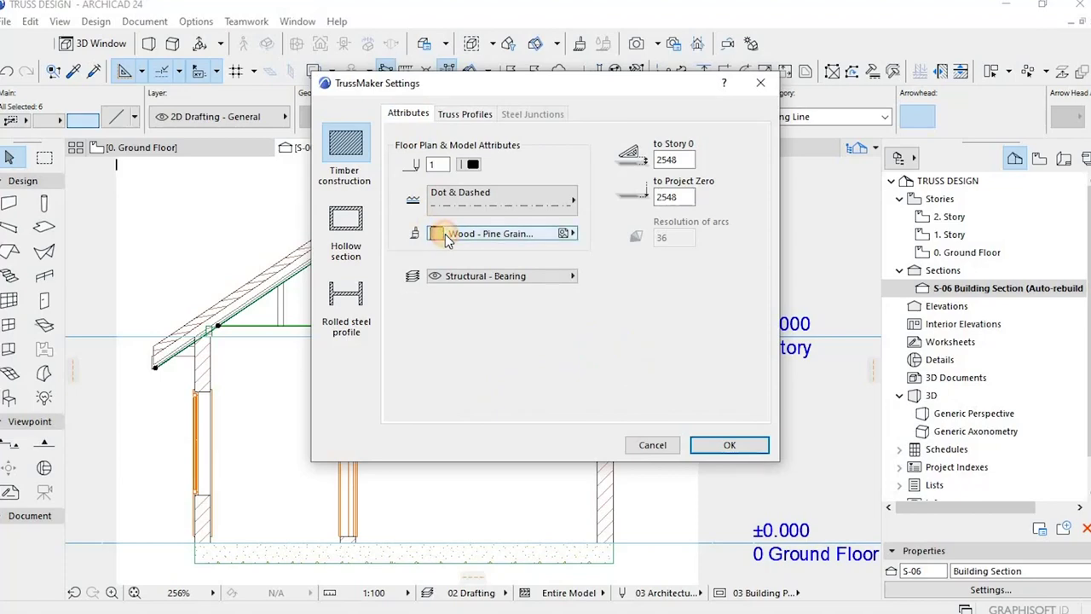
left_click(454, 218)
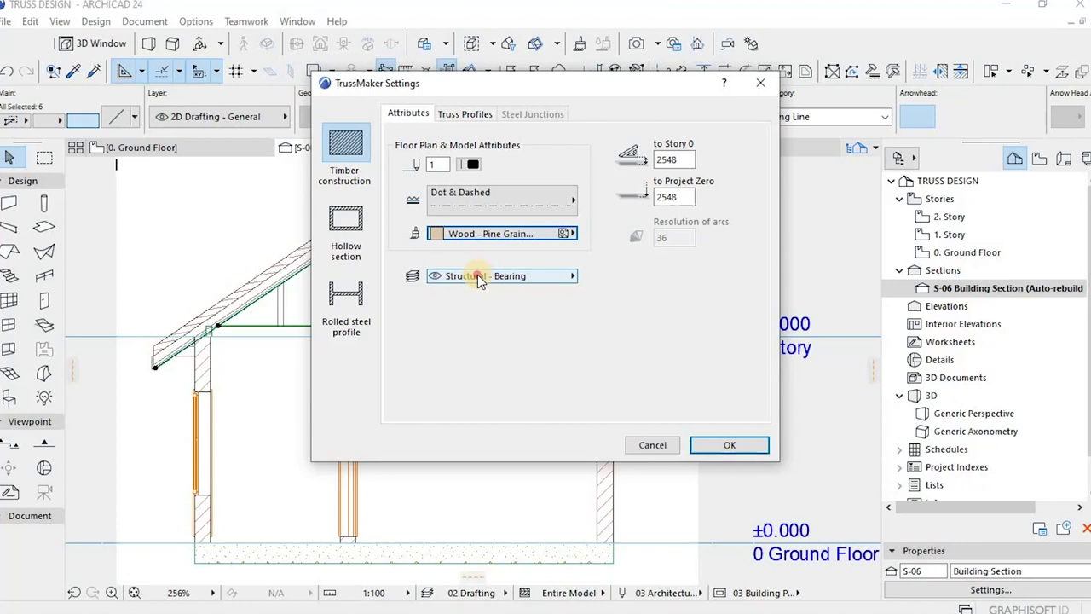
left_click(572, 276)
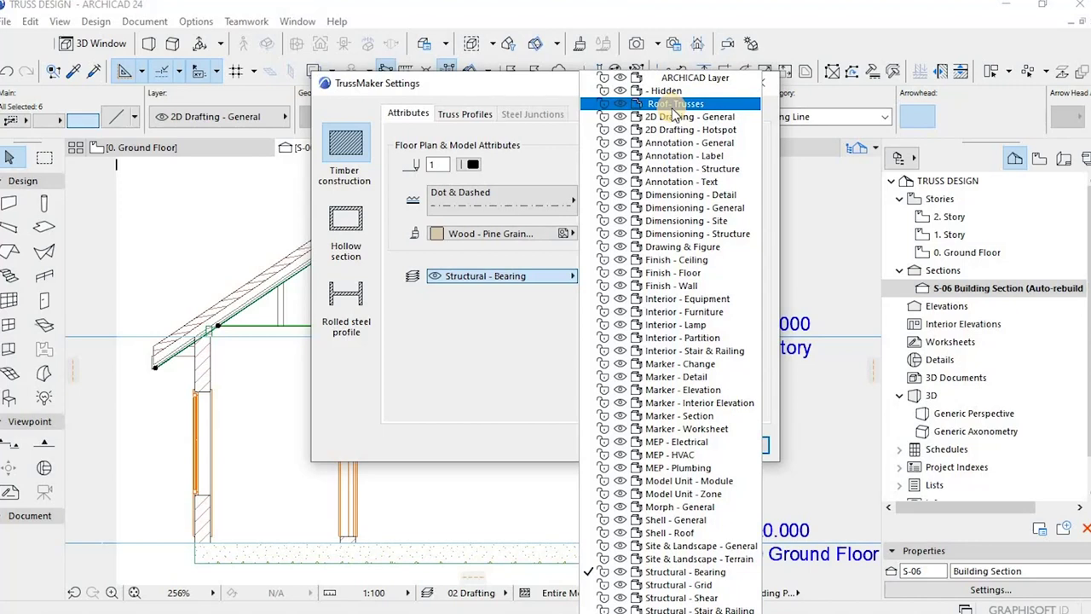
left_click_drag(520, 91, 108, 98)
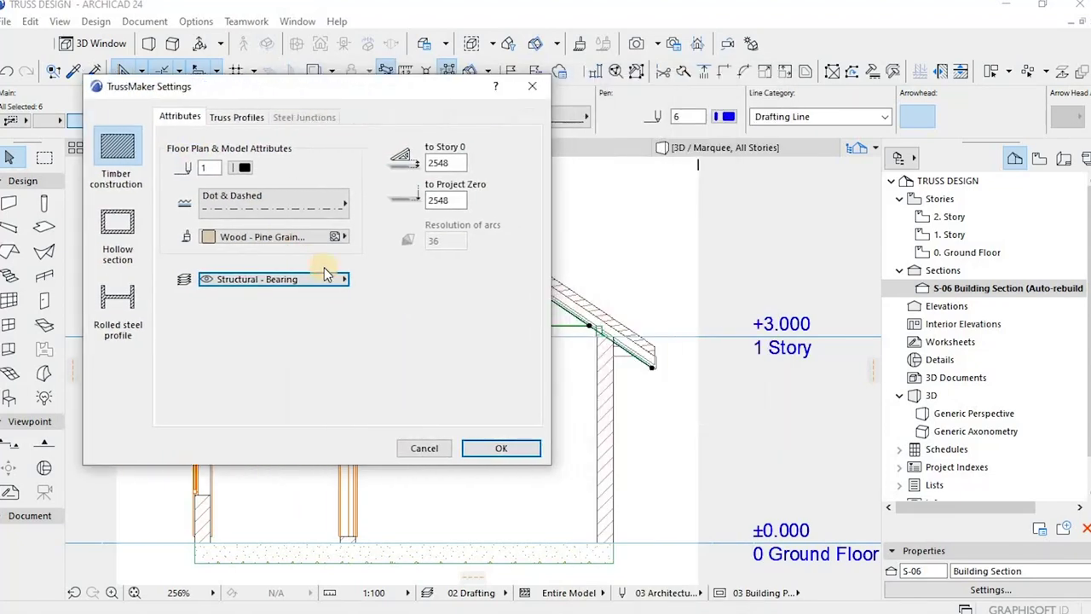
left_click(339, 280)
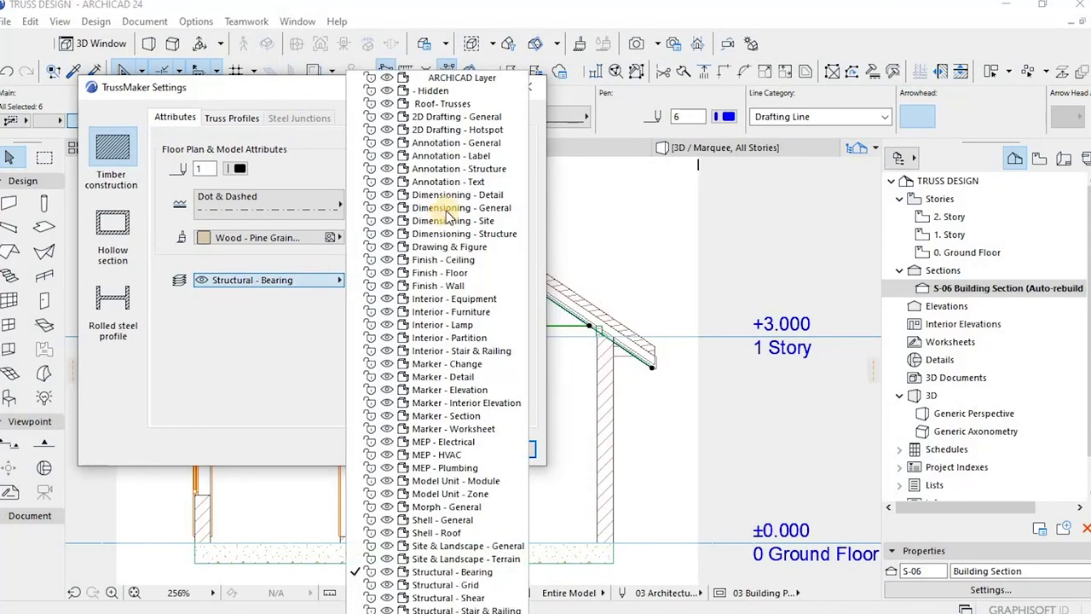
left_click(430, 106)
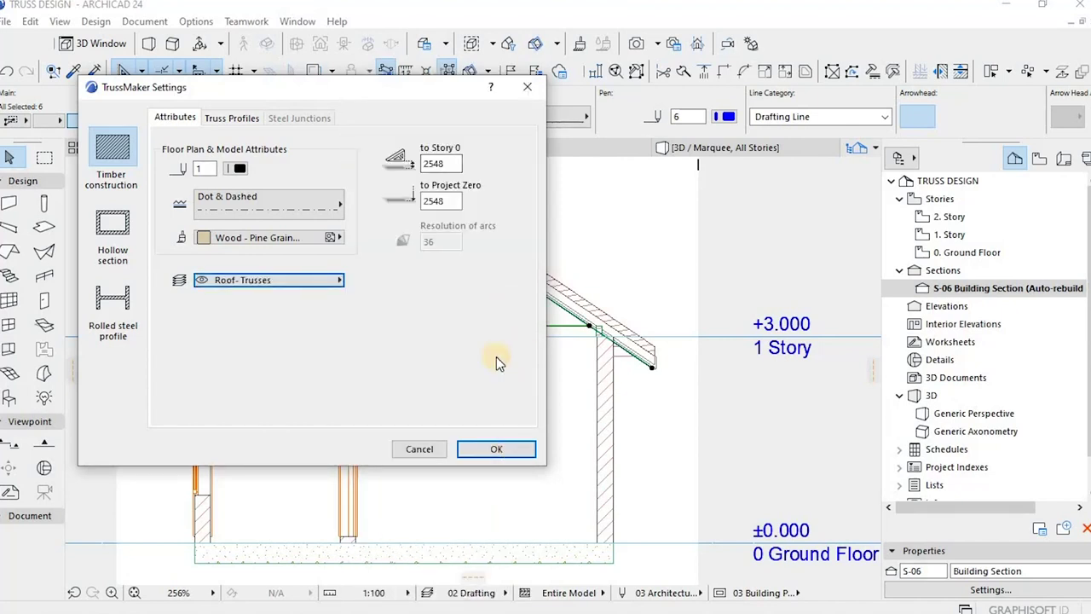
Set the truss's elevation to Project Zero to 3100 and bring up its timber profile settings.
double_click(450, 165)
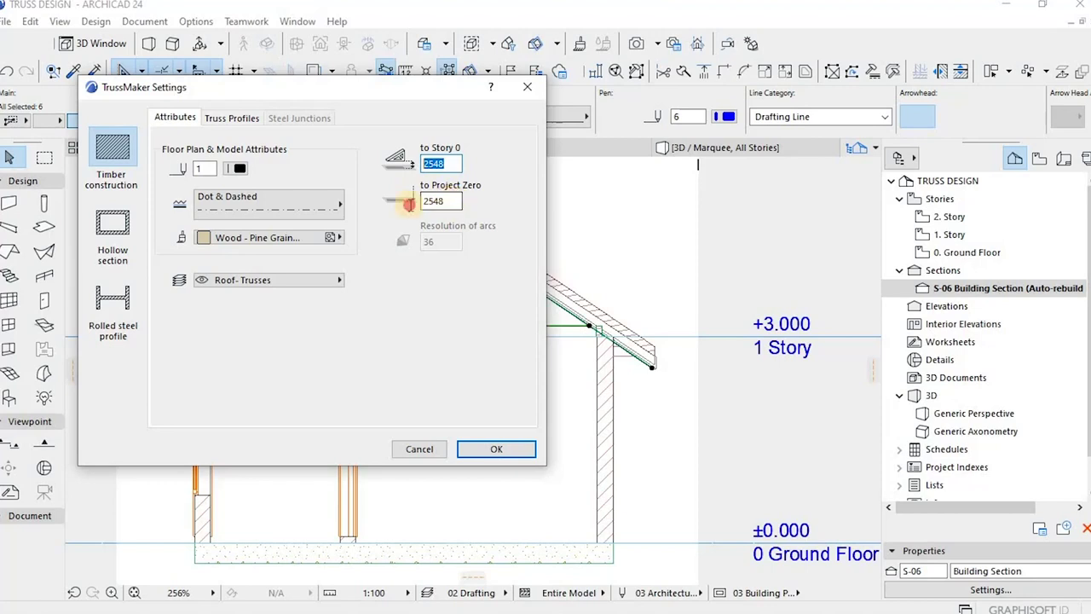
left_click(409, 203)
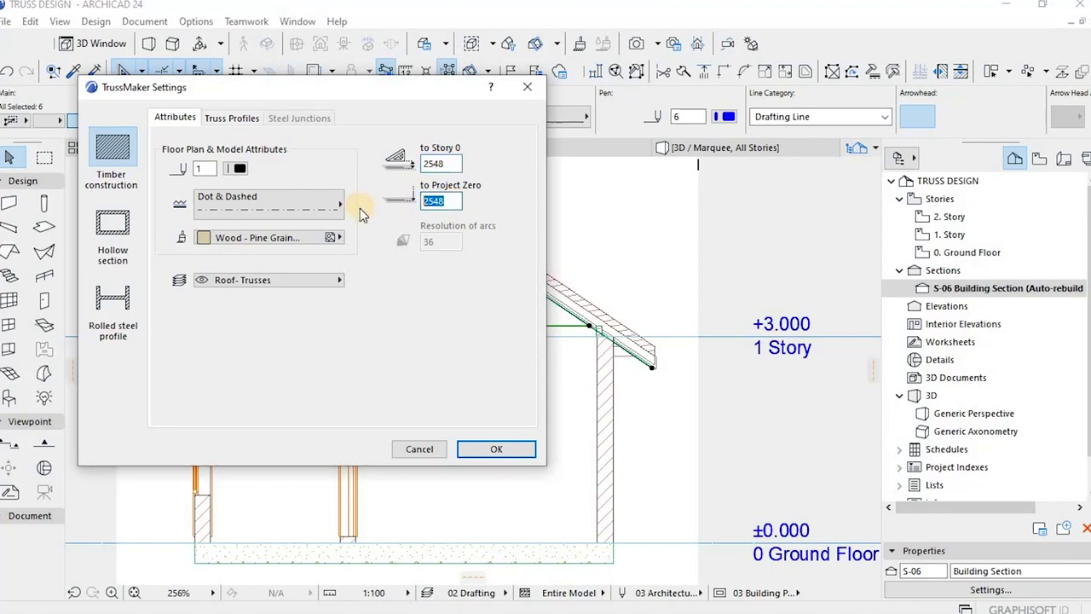
type("3100")
left_click(246, 120)
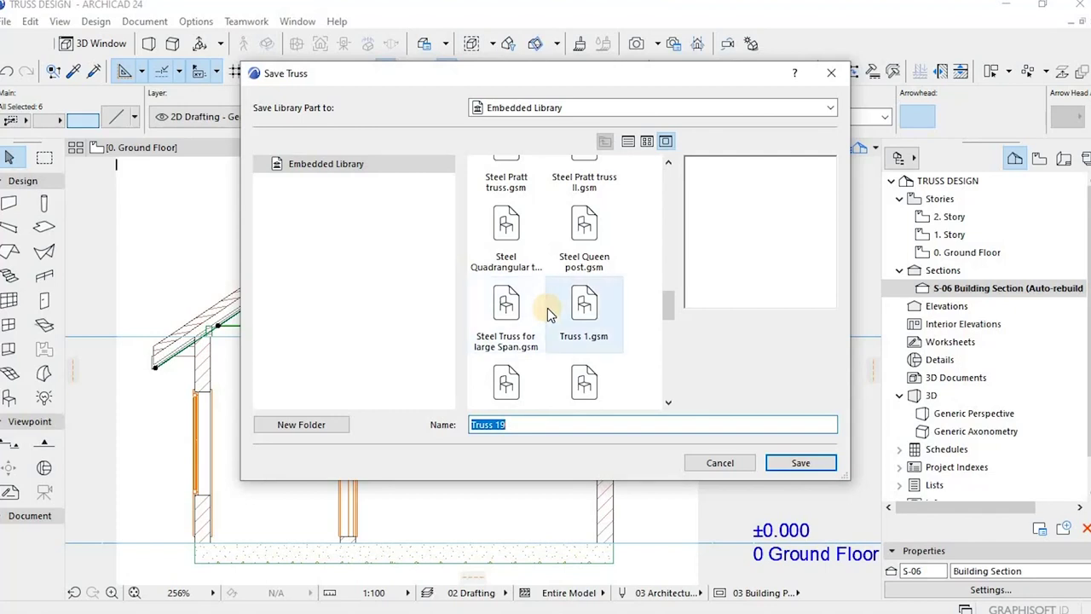
Save the truss in the Embedded Library as "king post design" and dismiss the TrussMaker message.
scroll(548, 315, "down", 1)
scroll(548, 315, "down", 3)
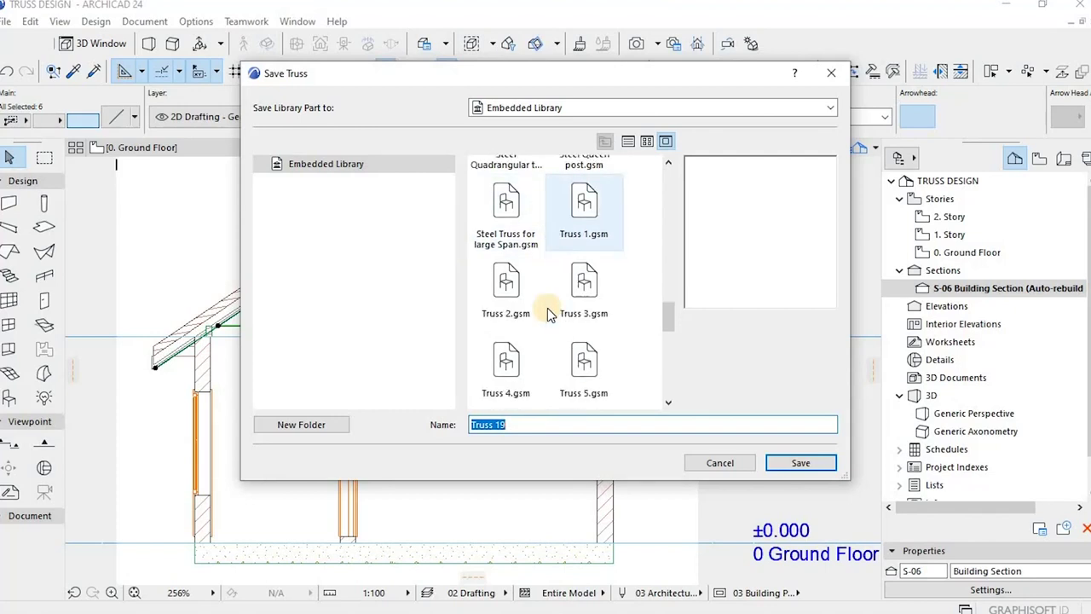
scroll(548, 314, "up", 7)
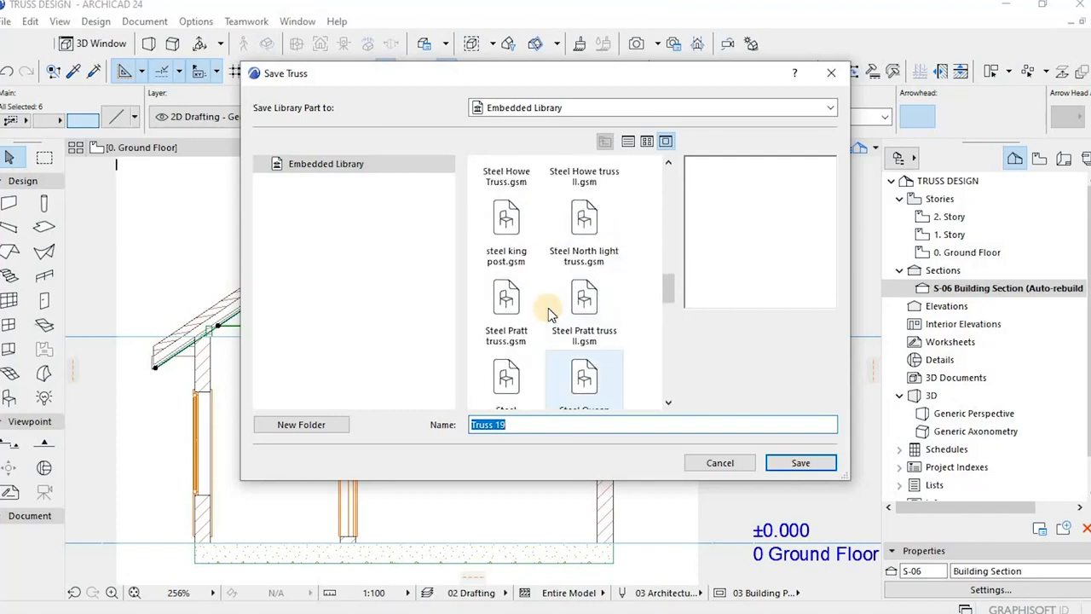
scroll(548, 314, "up", 2)
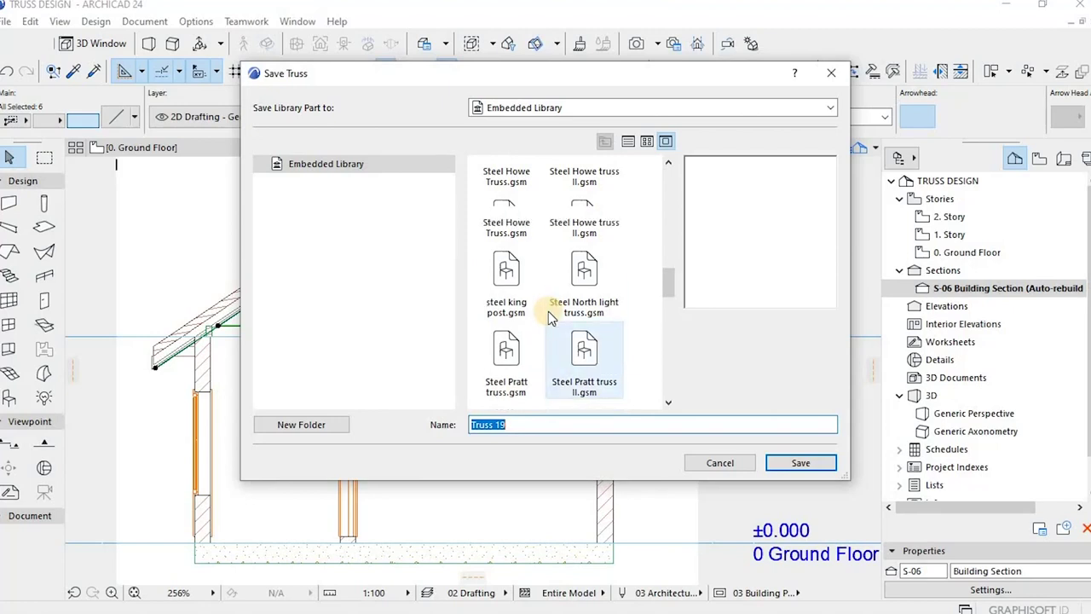
scroll(549, 317, "up", 2)
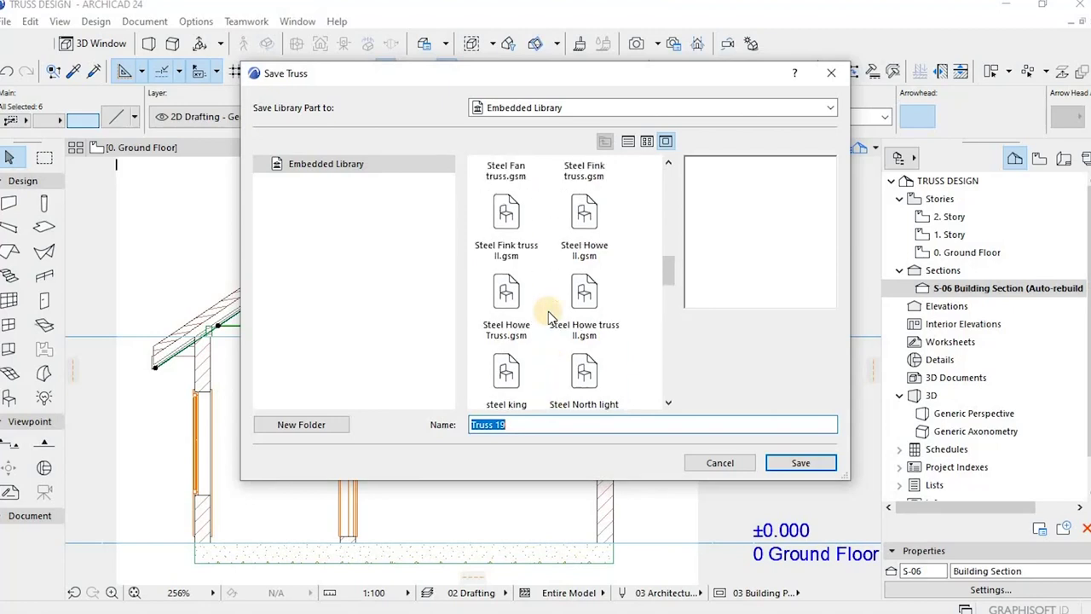
scroll(548, 311, "up", 1)
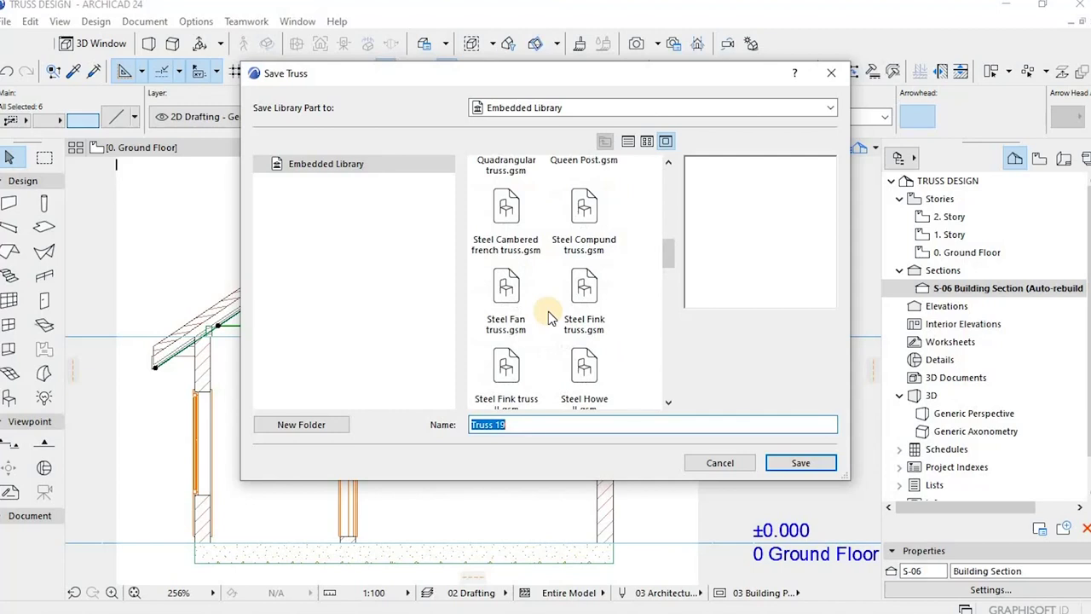
scroll(548, 317, "up", 2)
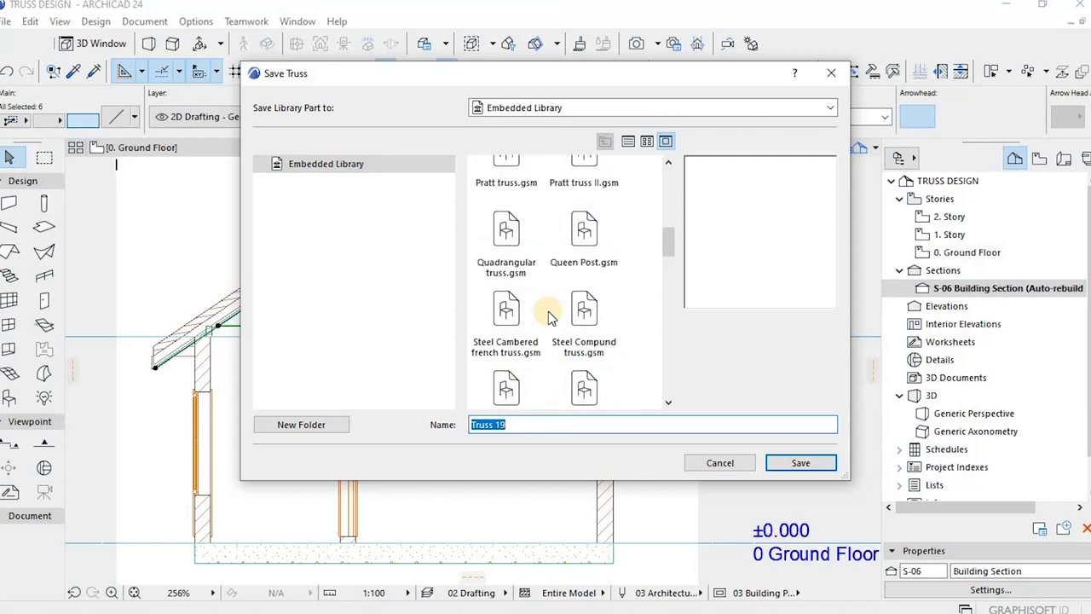
scroll(549, 317, "up", 1)
left_click(721, 463)
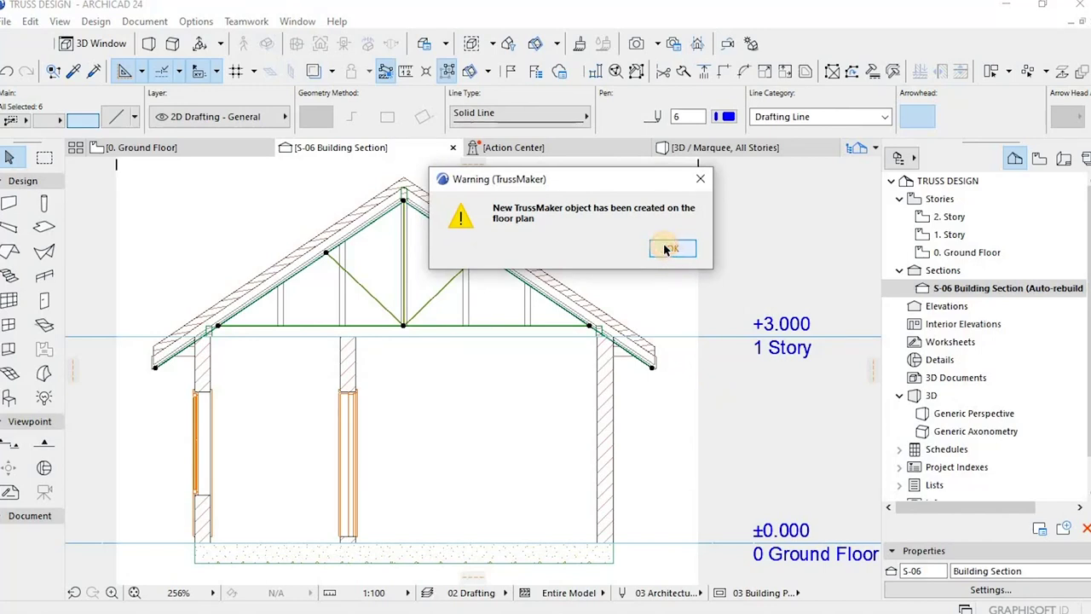
left_click(670, 248)
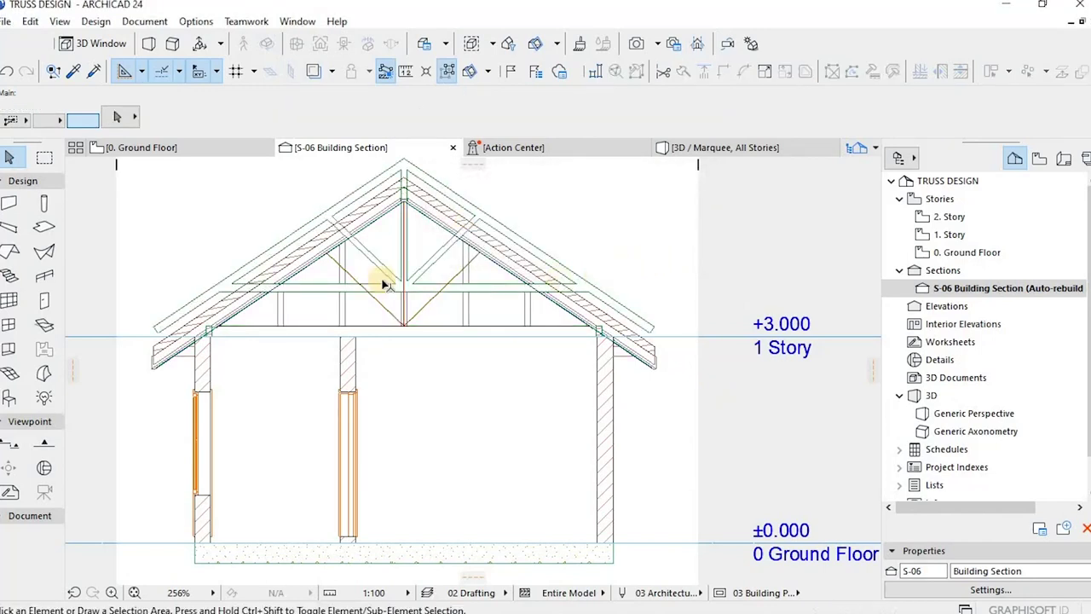
Select the new king post truss in the section and move it by its apex straight down to the apex of the truss lines.
left_click(400, 163)
left_click(402, 173)
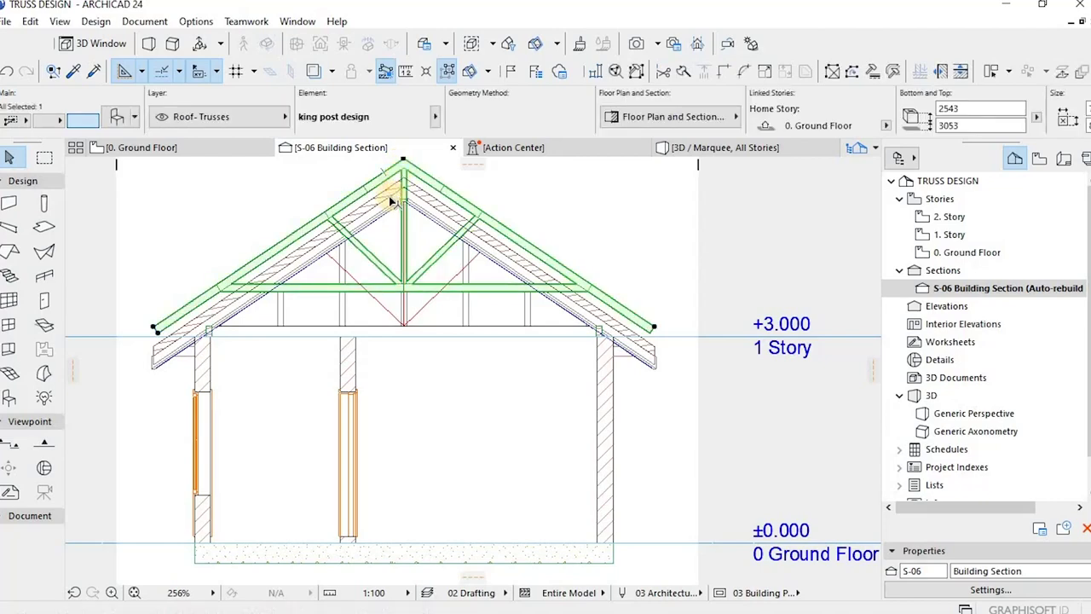
scroll(404, 170, "up", 2)
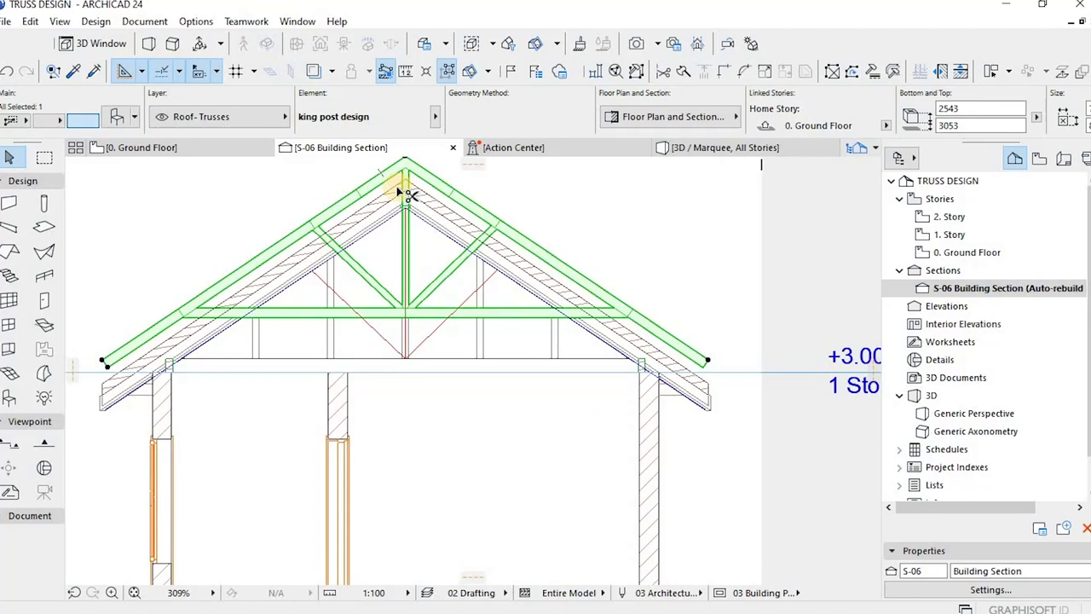
key("ctrl+d")
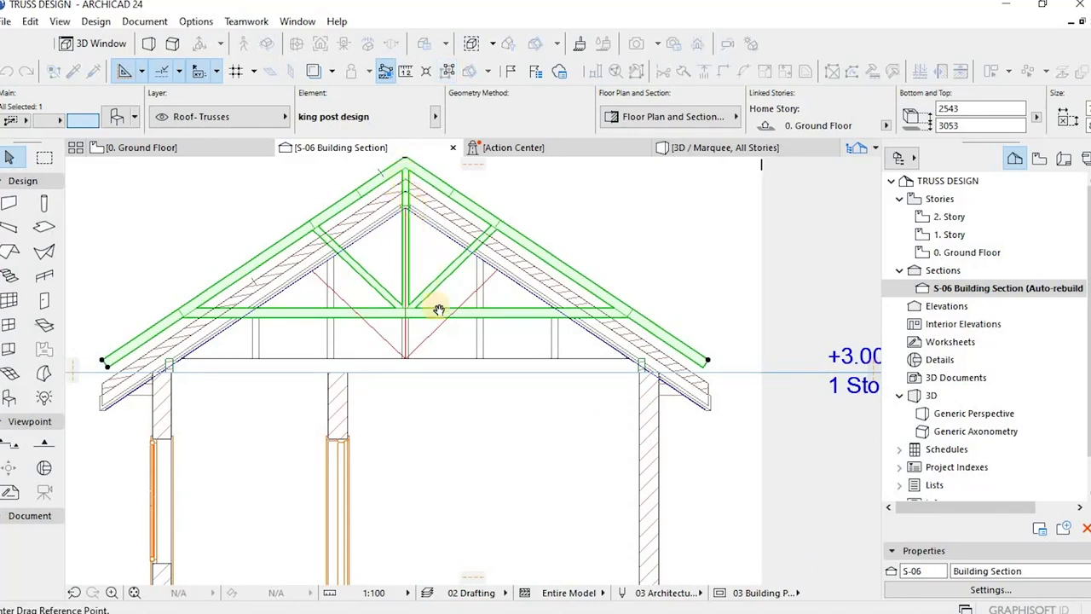
middle_click_drag(436, 221, 444, 270)
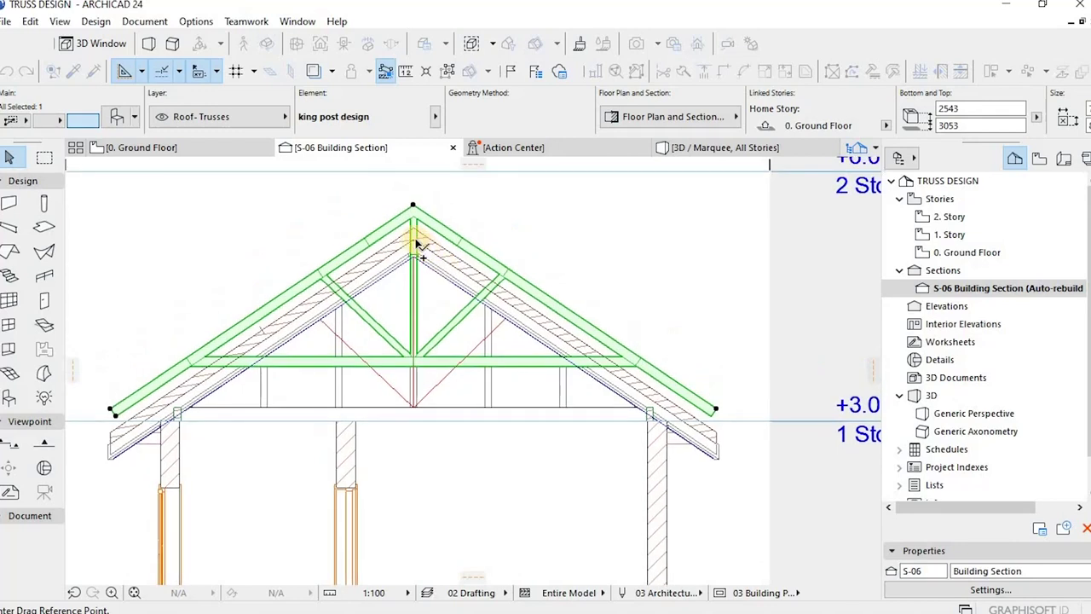
key("ctrl")
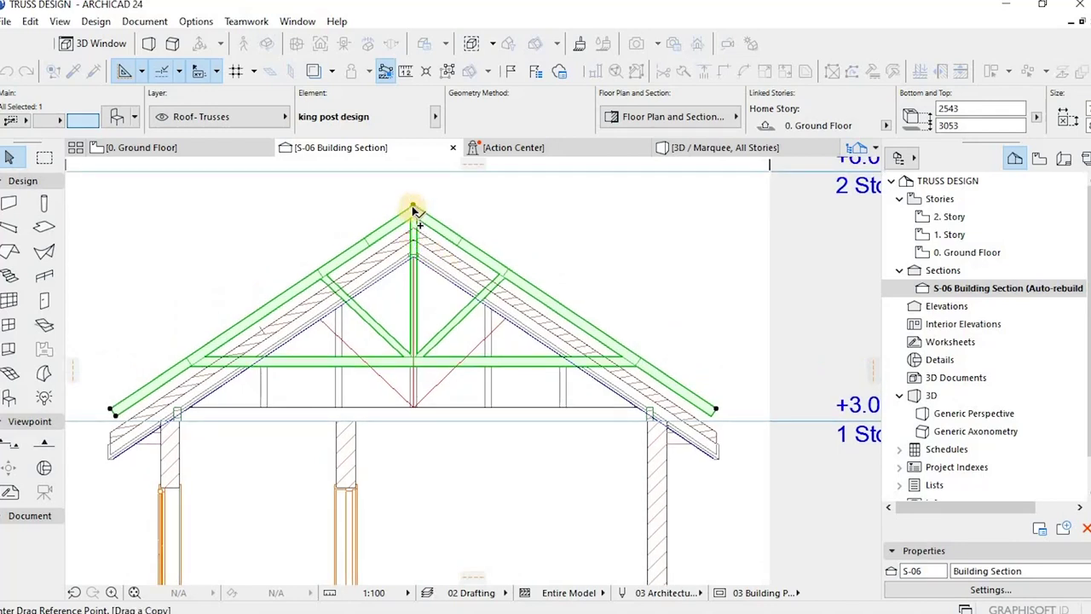
key("Escape")
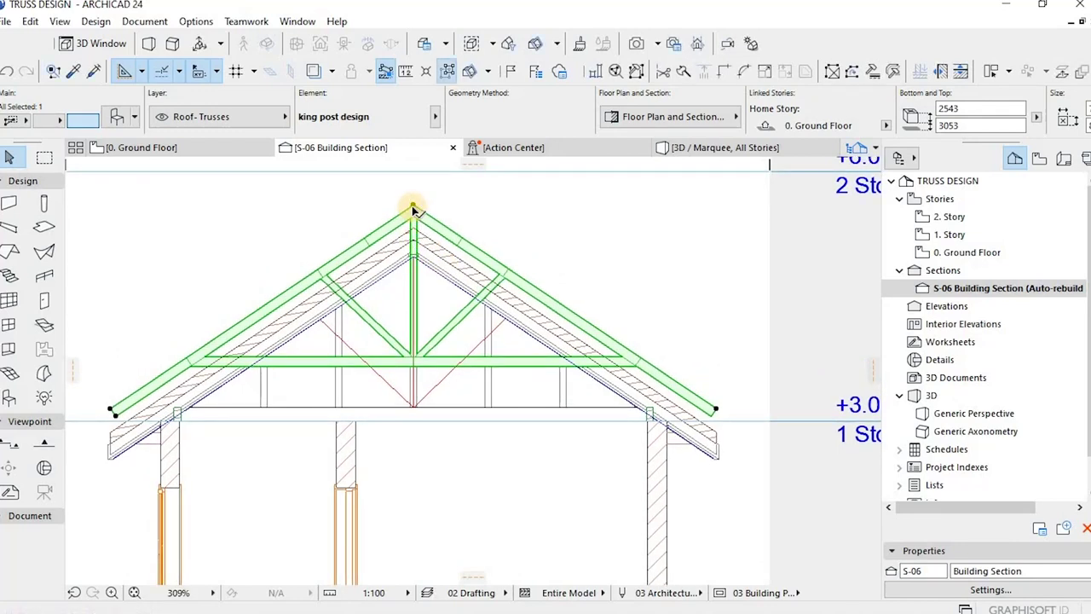
left_click(413, 207)
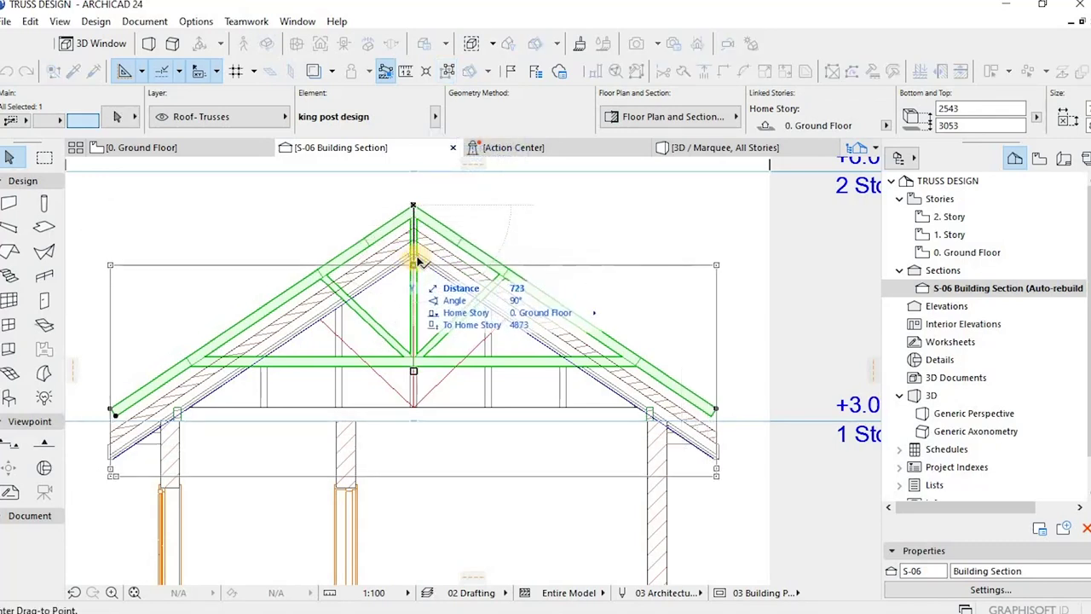
left_click(413, 254)
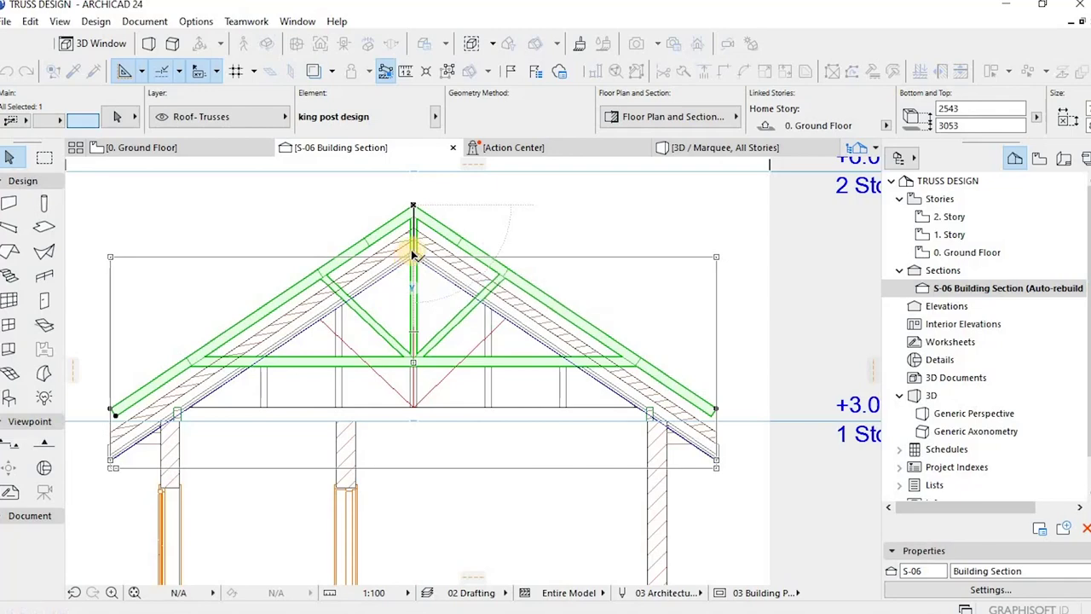
Examine the king post truss among the roof rafters in the 3D view from several angles and close up.
key("F3")
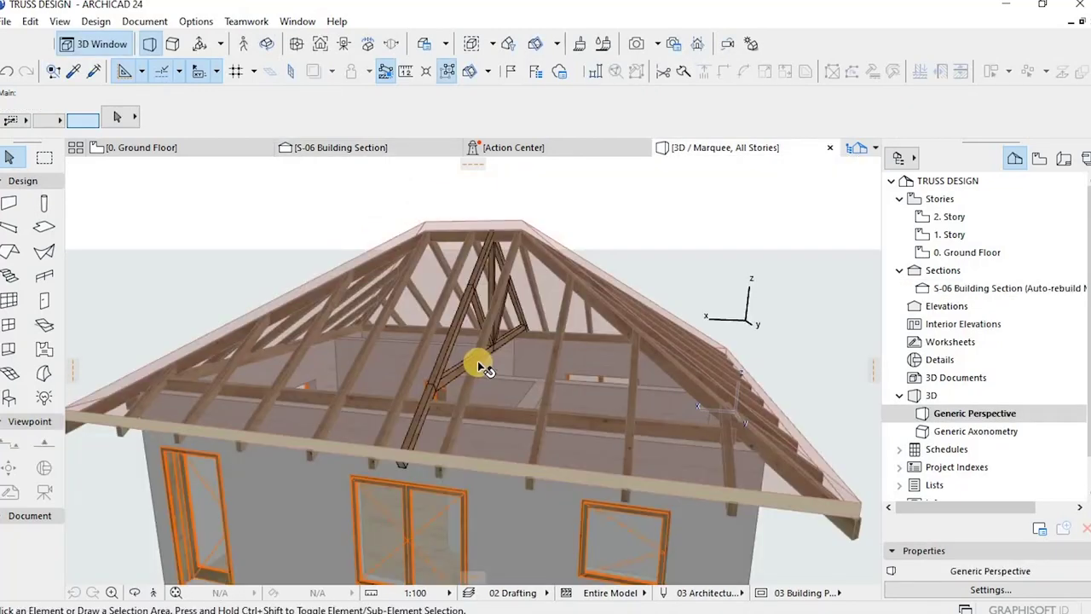
key("o")
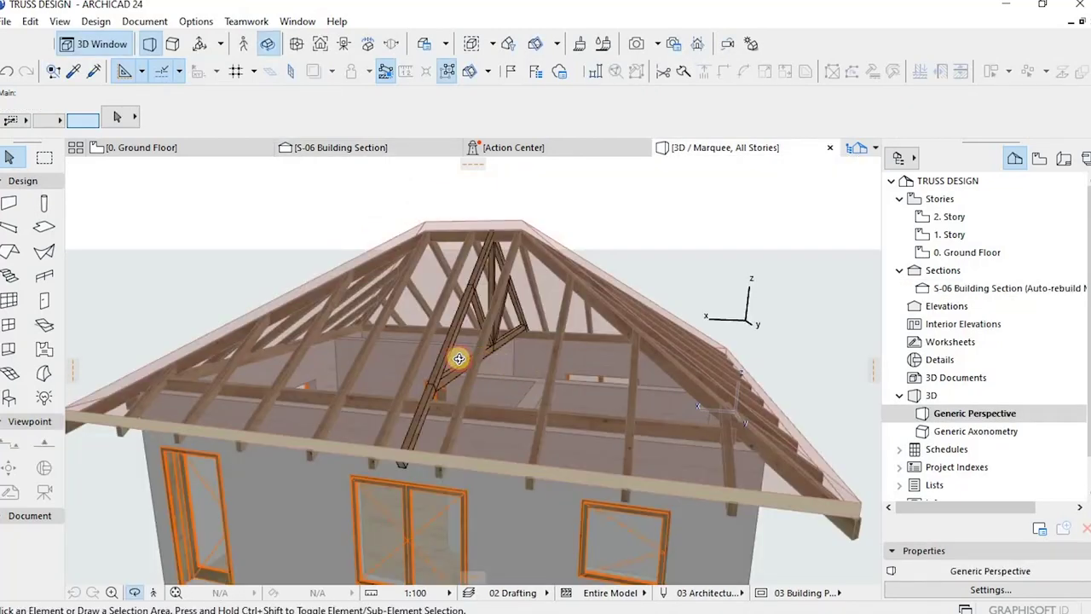
left_click_drag(459, 358, 497, 329)
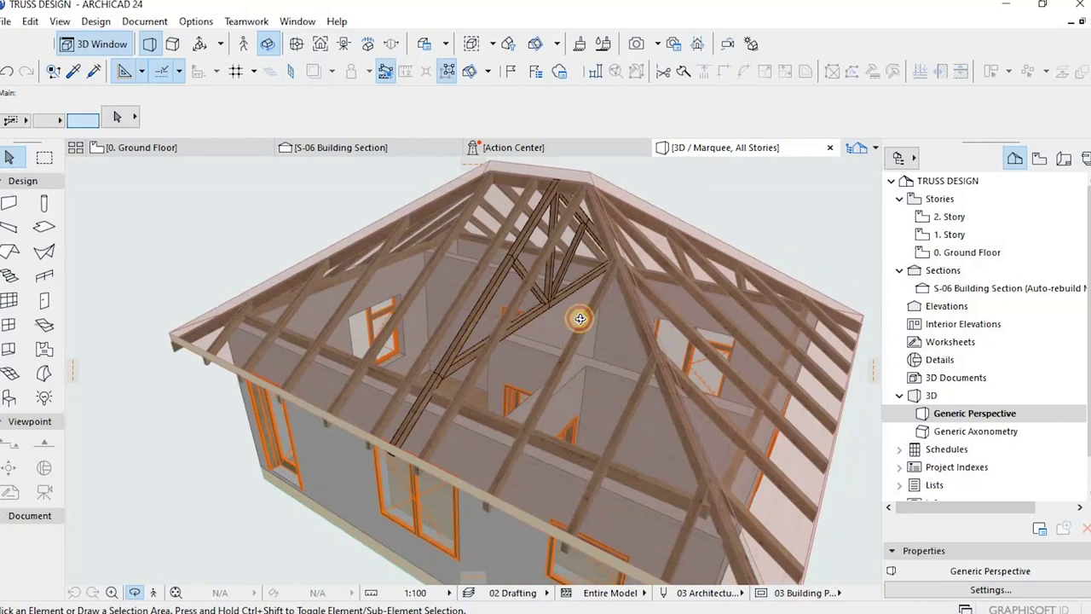
left_click_drag(579, 318, 457, 232)
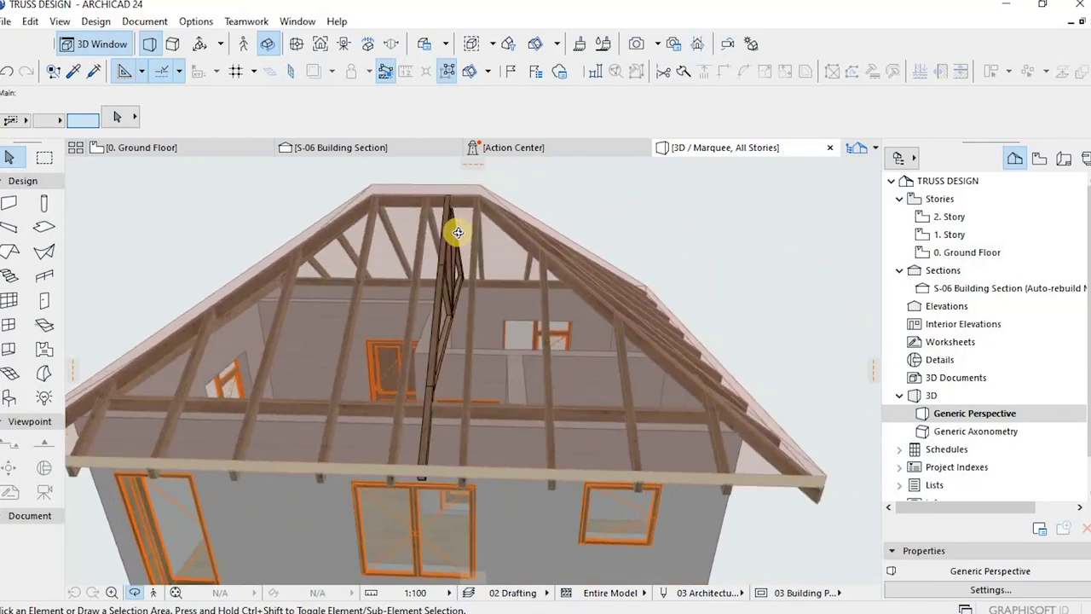
scroll(451, 243, "up", 5)
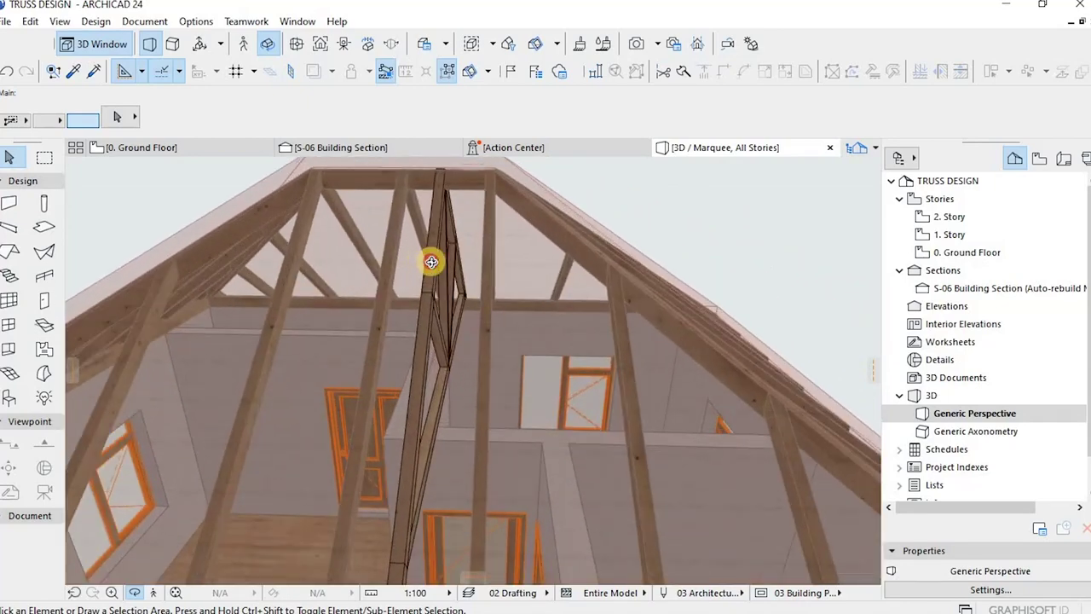
scroll(432, 262, "down", 5)
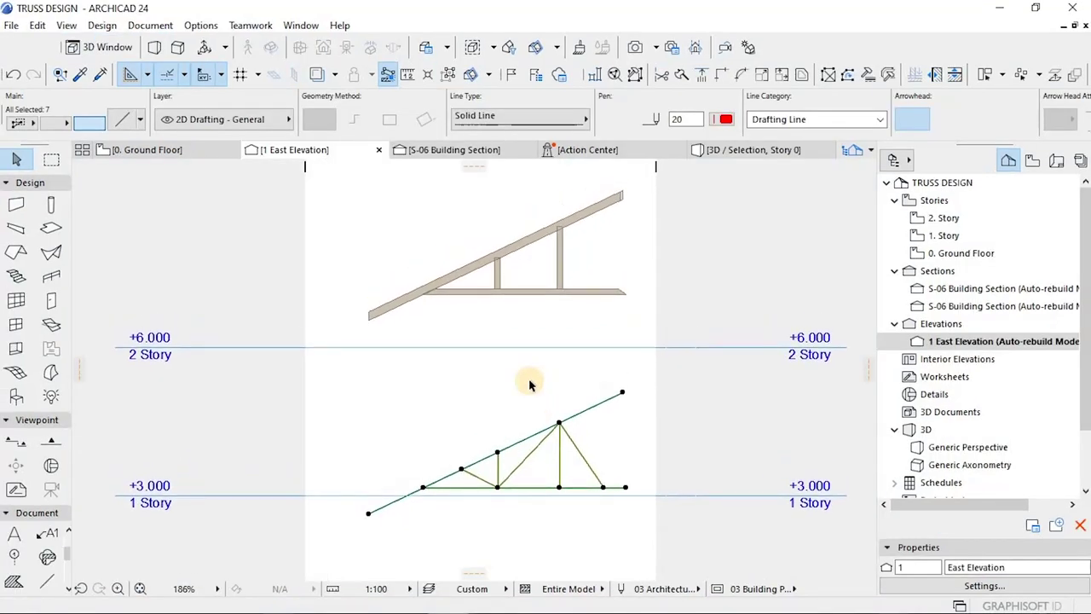
Start creating a TrussMaker truss from the selected East Elevation lines, accepting the timber construction profiles for pens 1, 6 and 20.
left_click(102, 25)
mouse_move(213, 379)
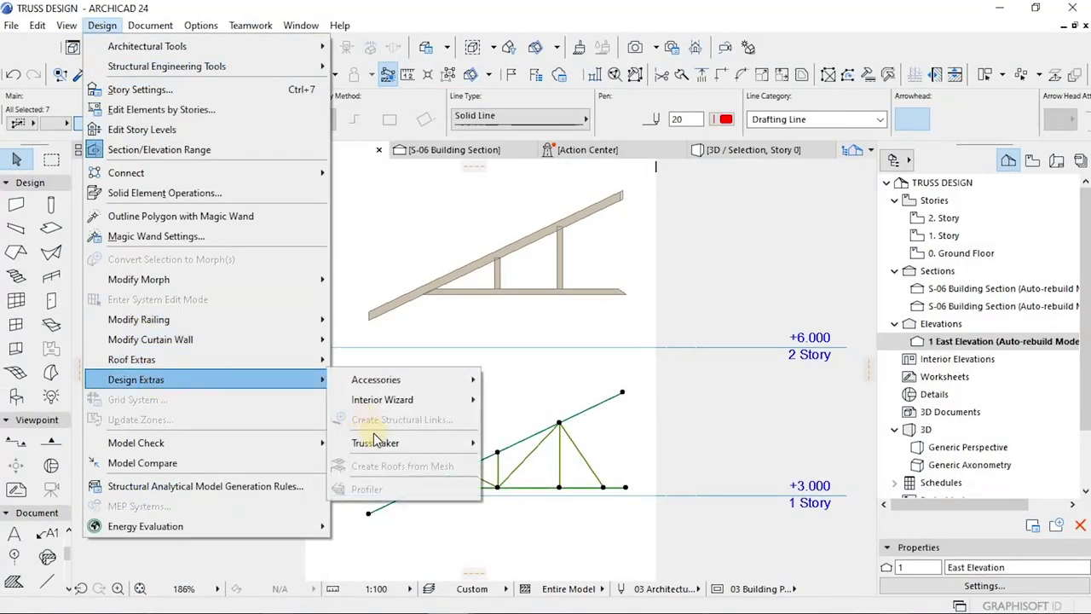
mouse_move(375, 443)
left_click(519, 445)
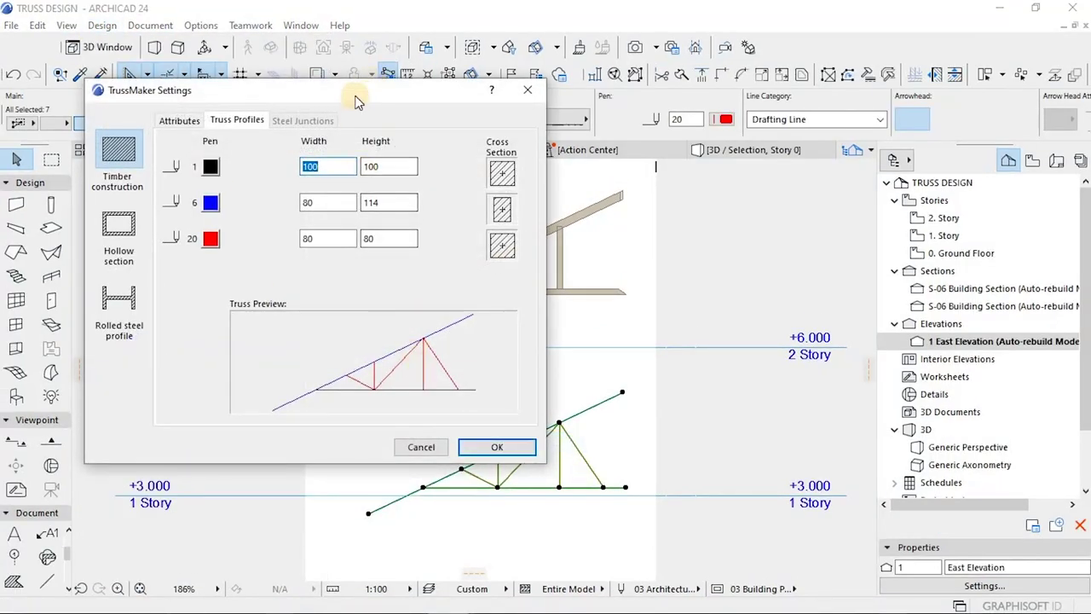
left_click_drag(356, 100, 911, 65)
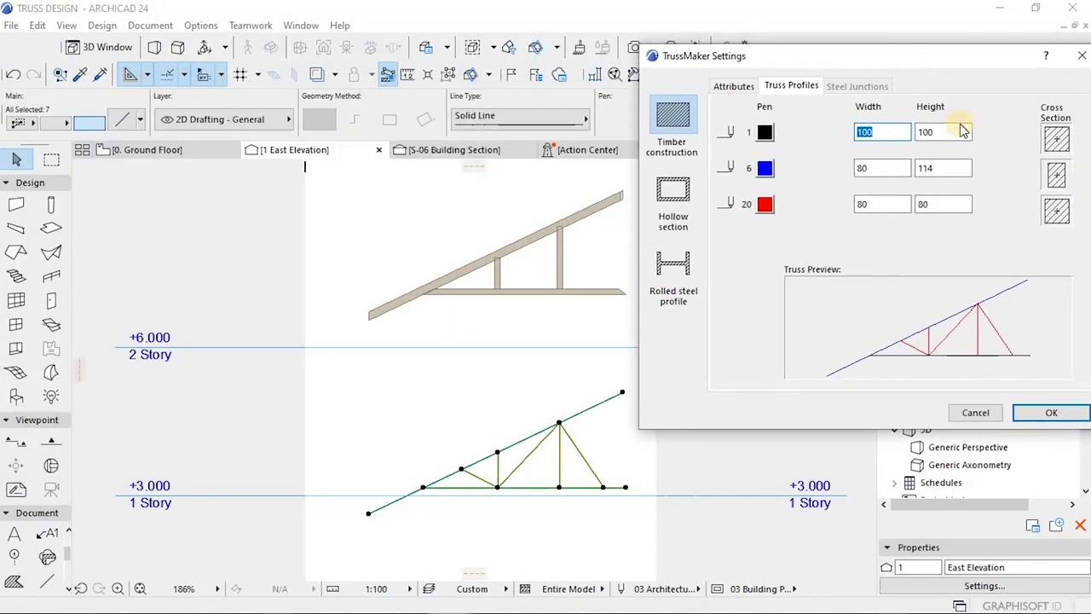
left_click(1027, 412)
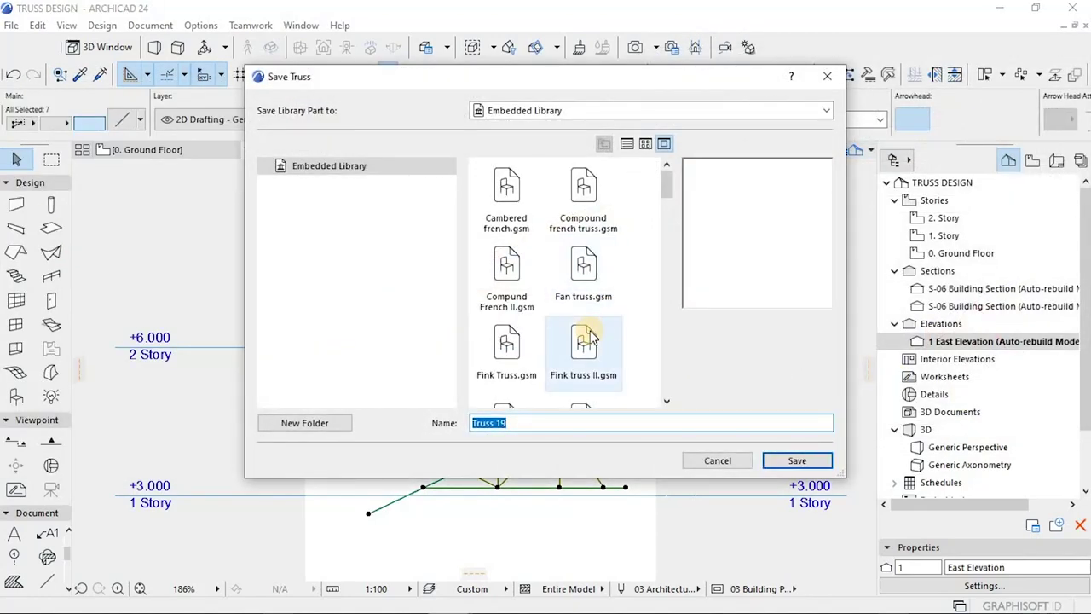
Save the truss in the Embedded Library over "Joint 2", confirm the replacement and dismiss the TrussMaker message.
scroll(550, 317, "down", 1)
left_click(580, 303)
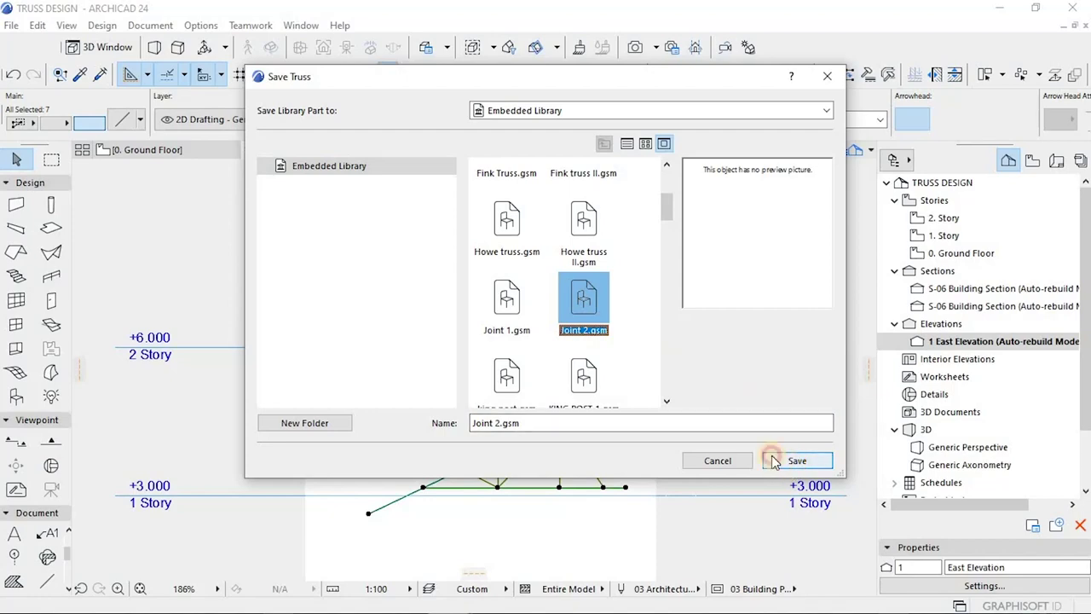
left_click(776, 459)
left_click(611, 249)
left_click(664, 253)
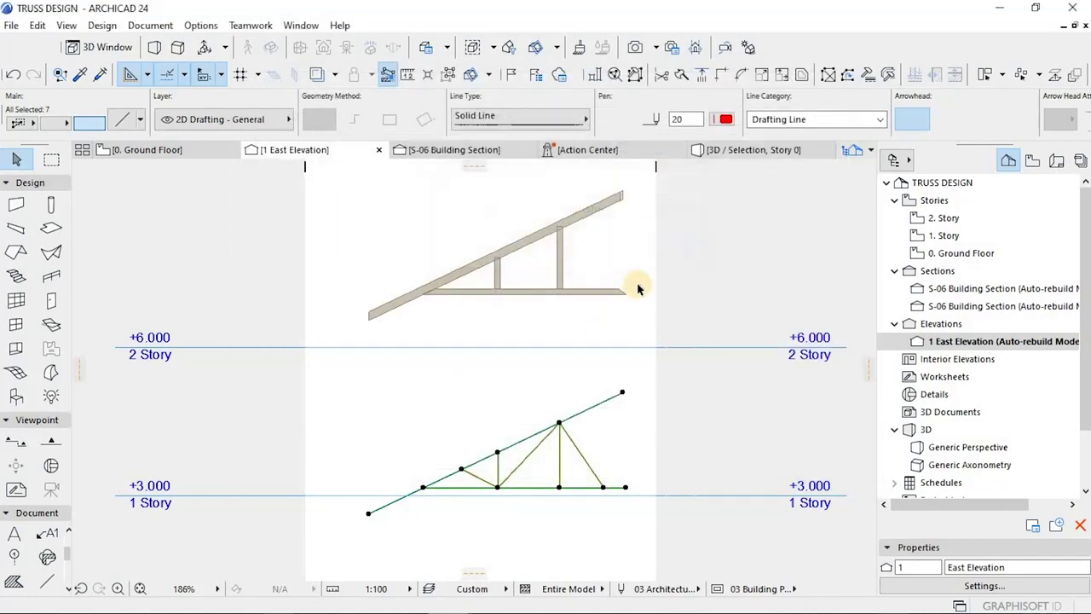
Go to the Ground Floor plan and inspect the hip roof's corner rafter and the rafter pieces beside the East Elevation marker.
scroll(594, 366, "down", 5)
key("F2")
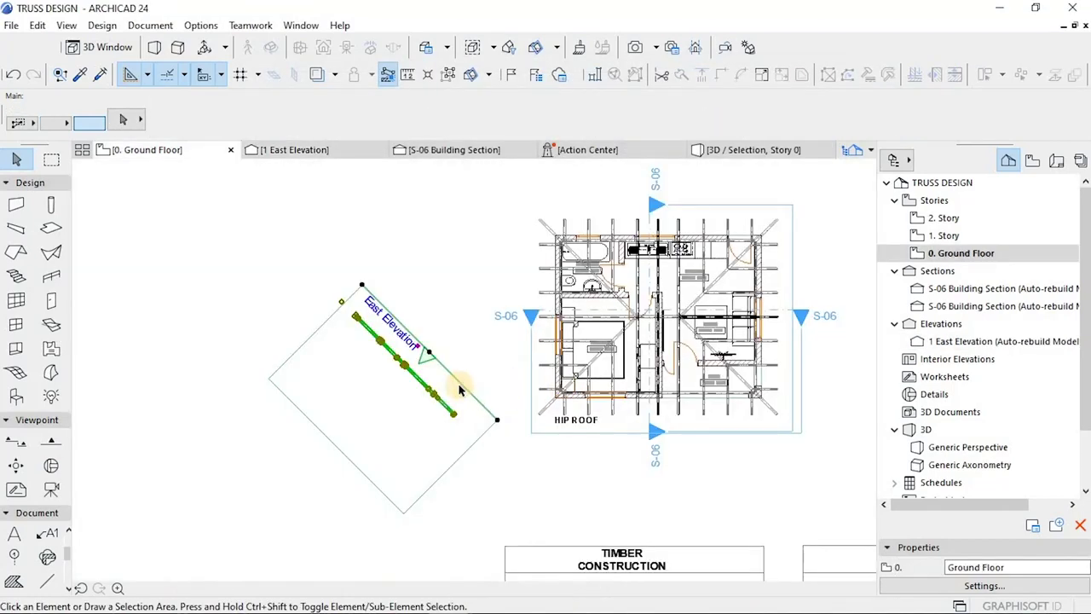
scroll(771, 417, "up", 3)
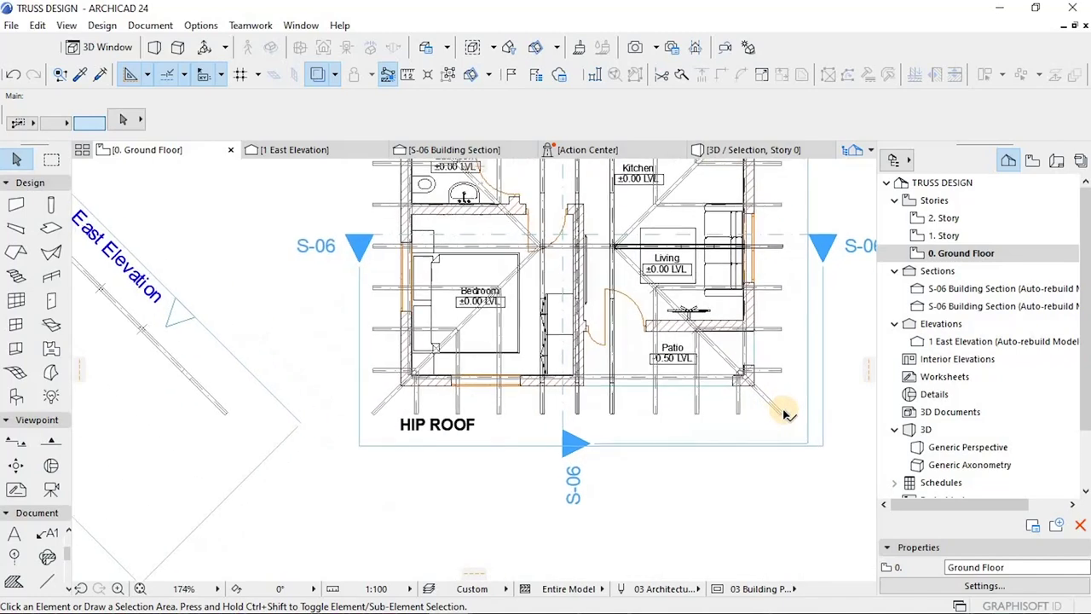
left_click(783, 412)
key("Escape")
left_click(219, 414)
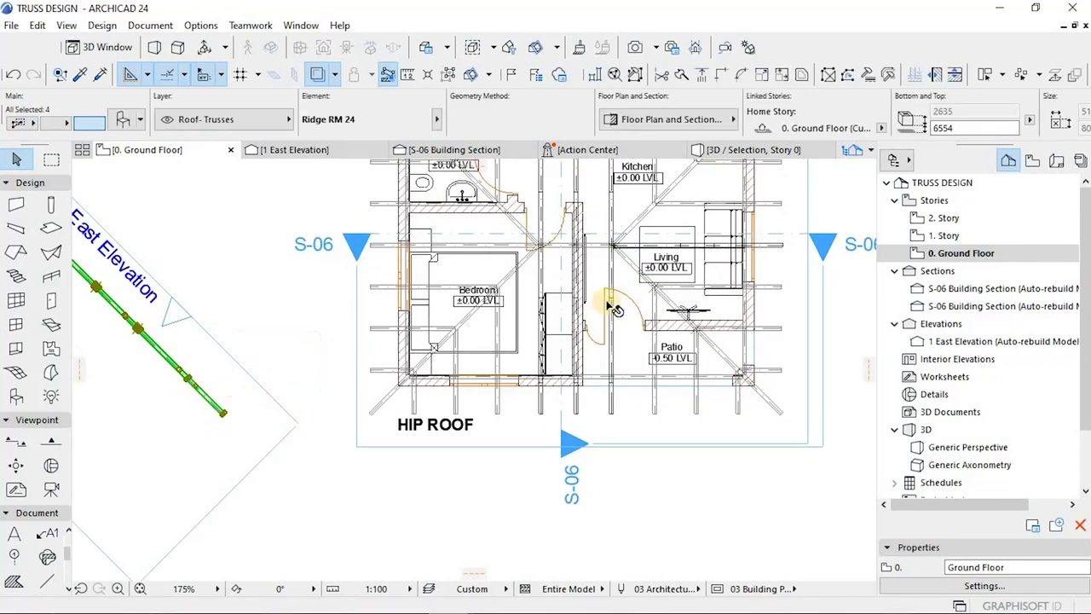
key("Escape")
middle_click_drag(380, 324, 495, 340)
Place the Joint 2 object from the Embedded Library on the floor plan between the East Elevation marker and the hip roof.
left_click(17, 397)
key("ctrl+t")
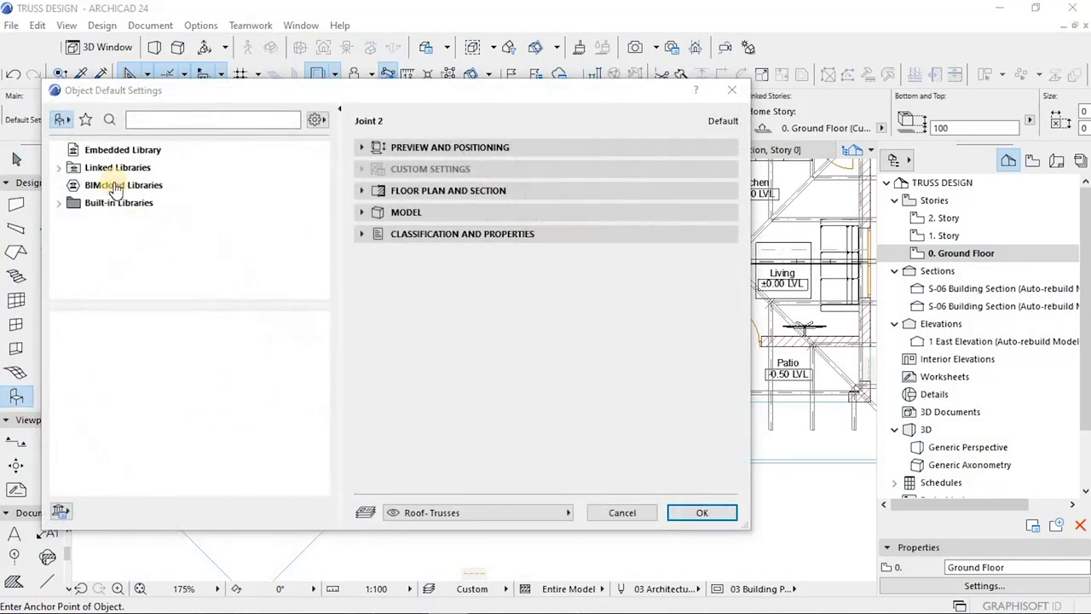
scroll(176, 432, "down", 4)
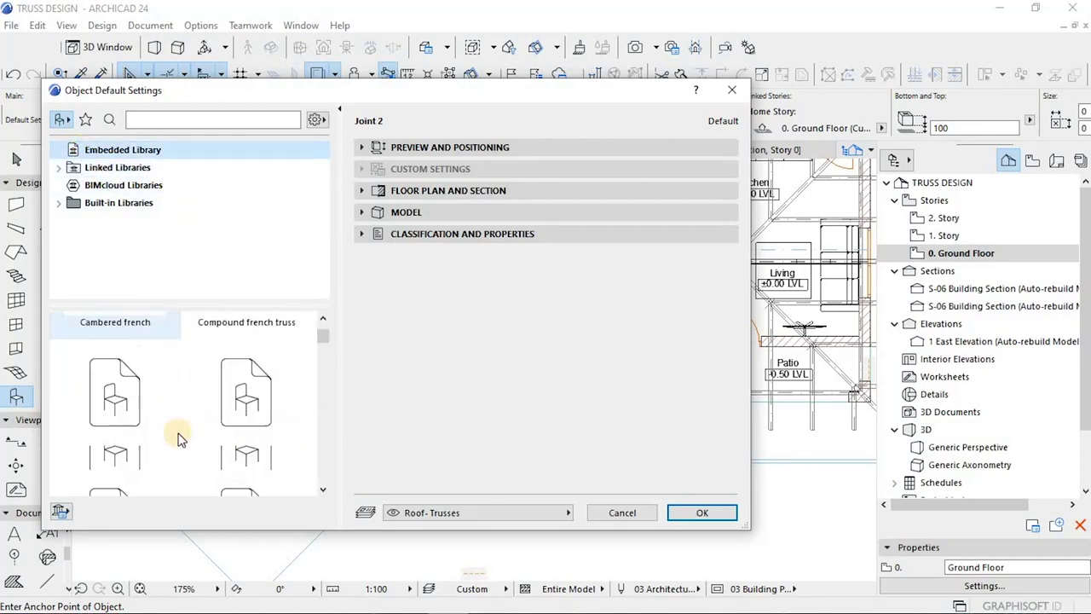
left_click(227, 438)
left_click(701, 514)
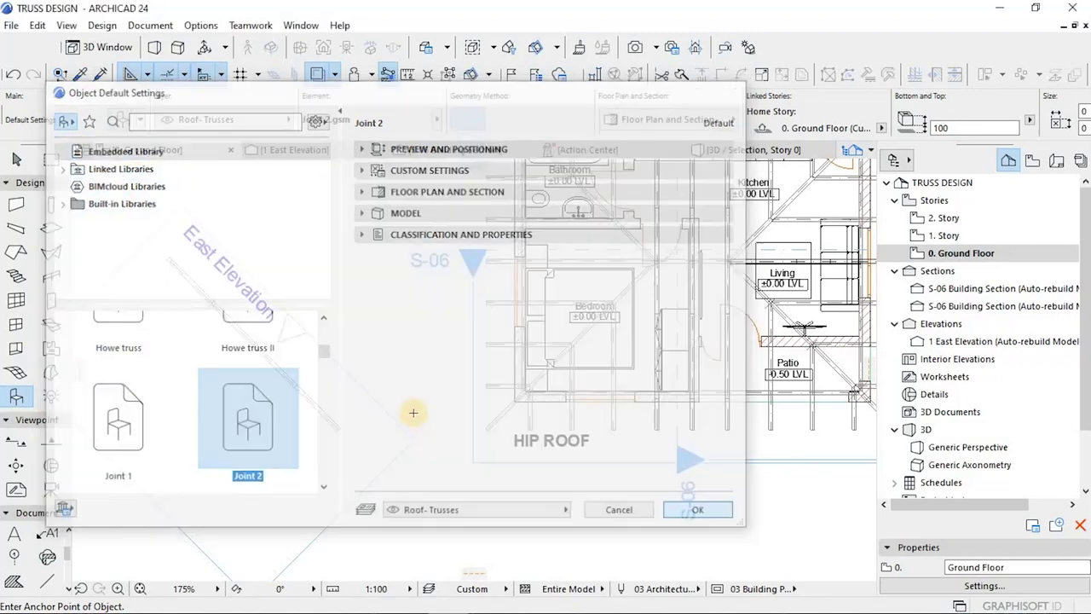
left_click(369, 332)
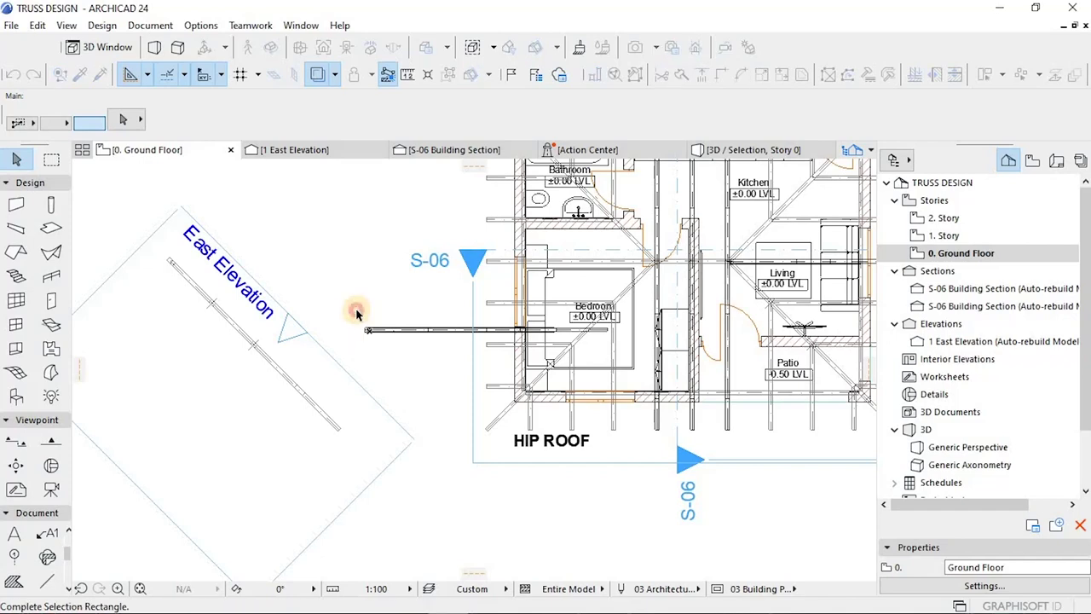
Show the placed Joint 2 truss on its own in 3D and view it from another side.
key("F5")
key("o")
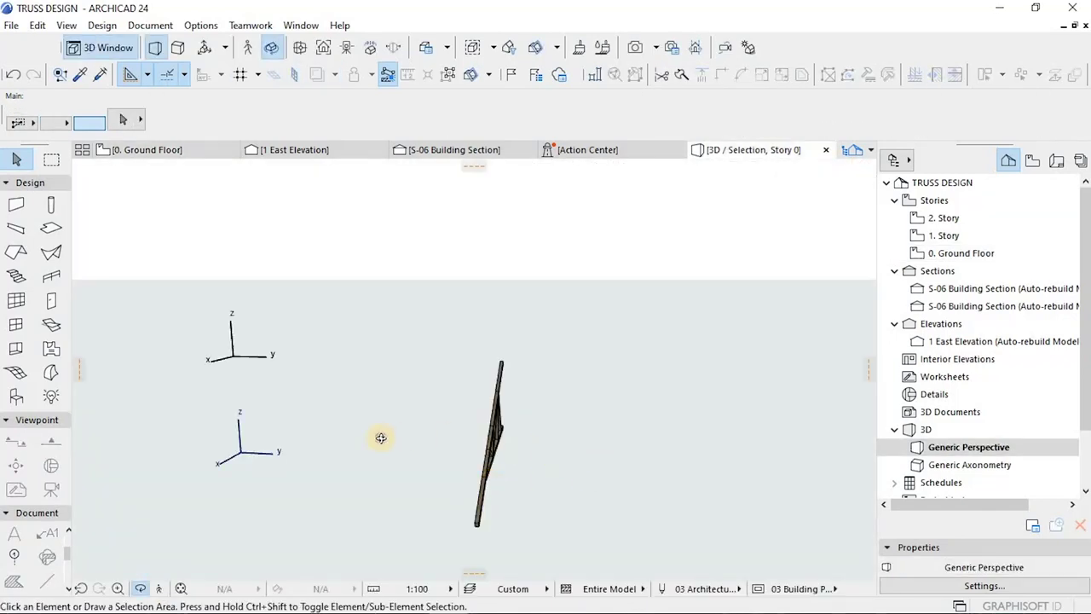
left_click_drag(378, 438, 478, 439)
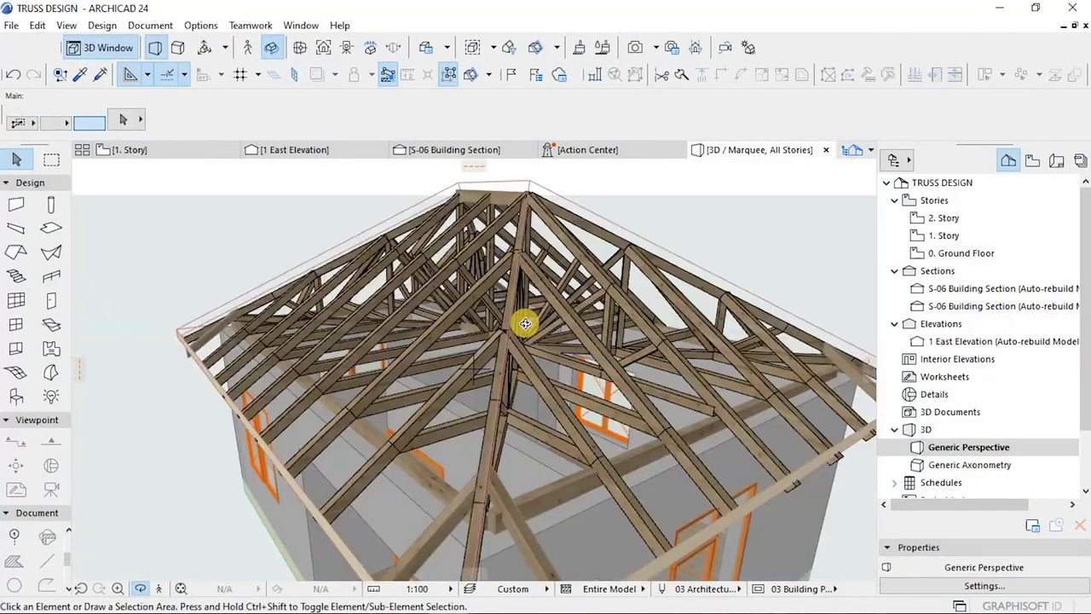
Examine the hip roof's trusses and battens and the gable roof's rafters and truss in 3D from several angles.
left_click_drag(524, 317, 500, 397)
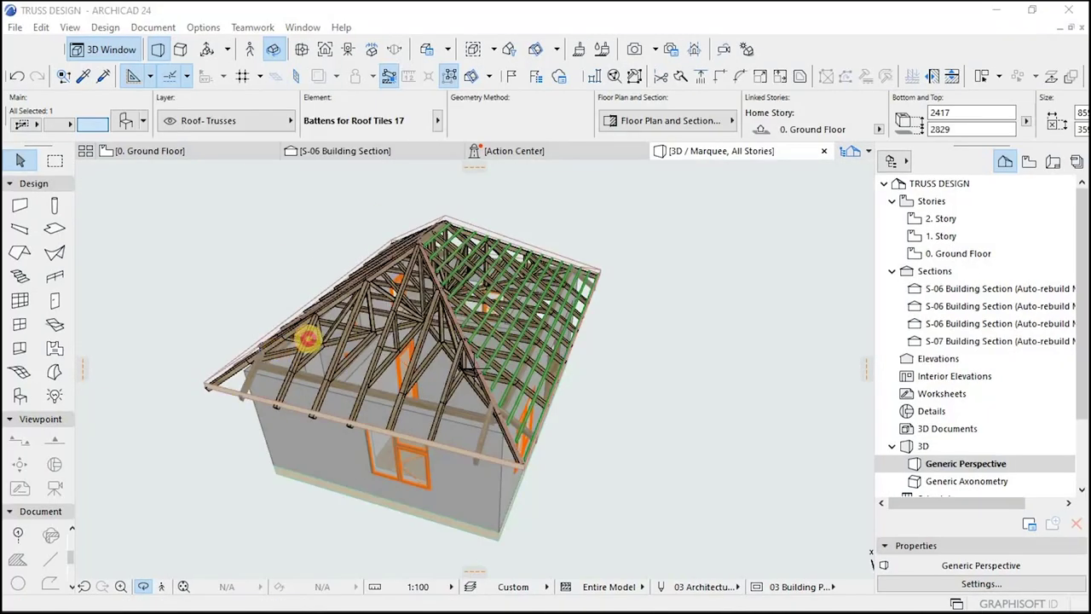
left_click_drag(312, 383, 434, 296)
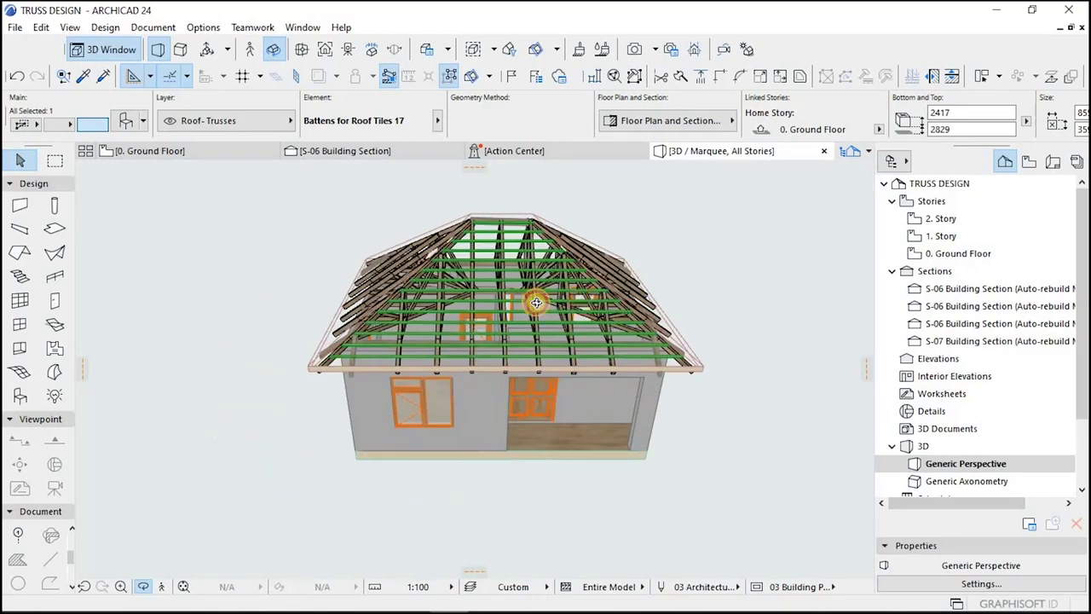
left_click_drag(656, 305, 587, 350)
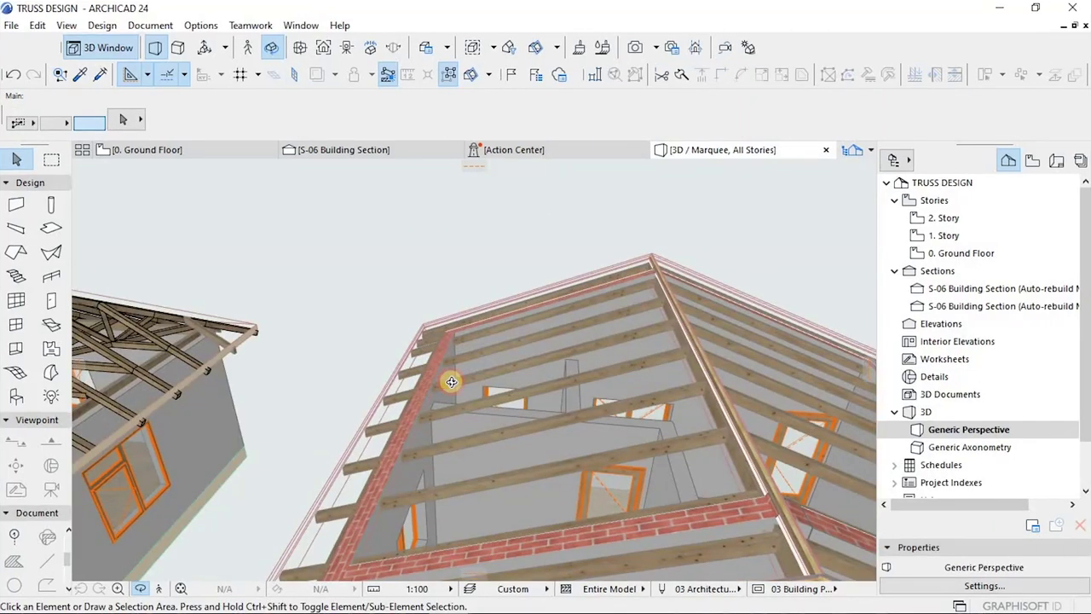
left_click_drag(449, 378, 431, 377)
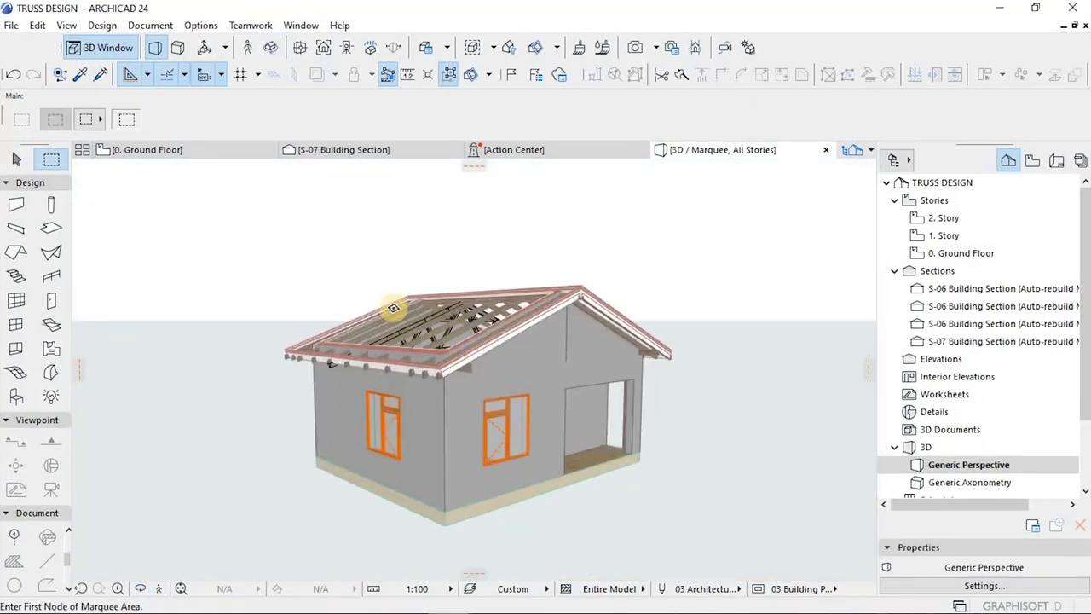
scroll(393, 307, "up", 5)
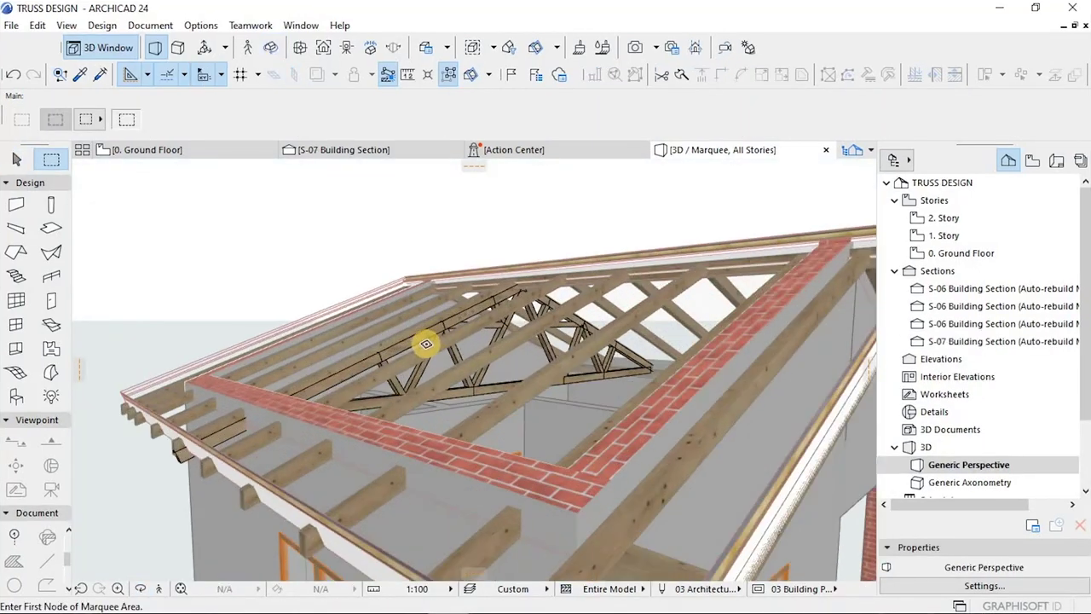
middle_click_drag(410, 354, 616, 307, "shift")
scroll(646, 345, "up", 5)
middle_click_drag(645, 345, 610, 367, "shift")
Delete the truss that stands among the gable roof's rafters in the 3D view.
key("Escape")
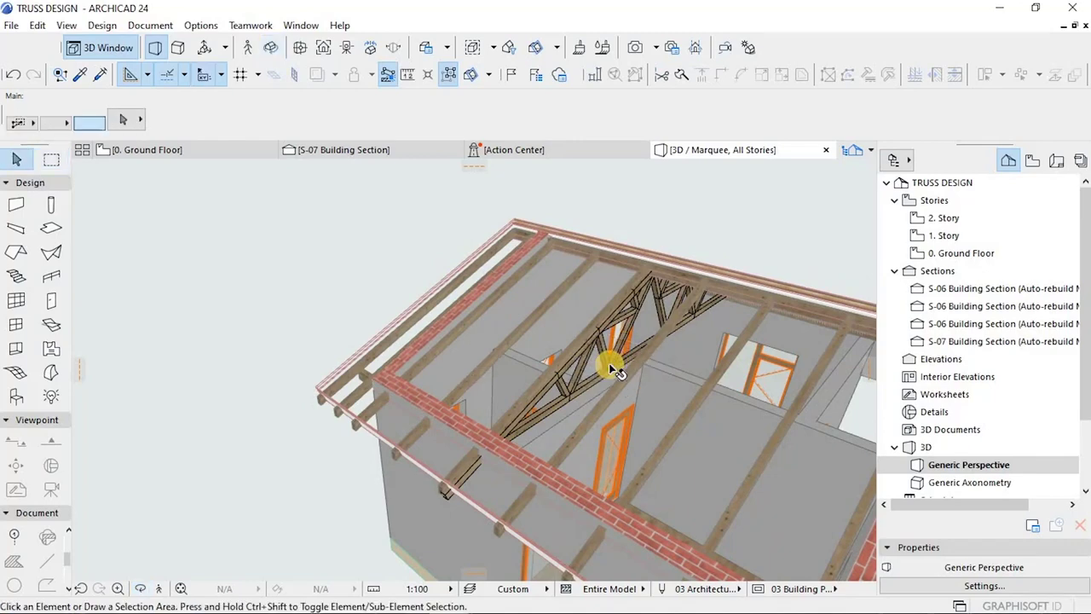
left_click(453, 503)
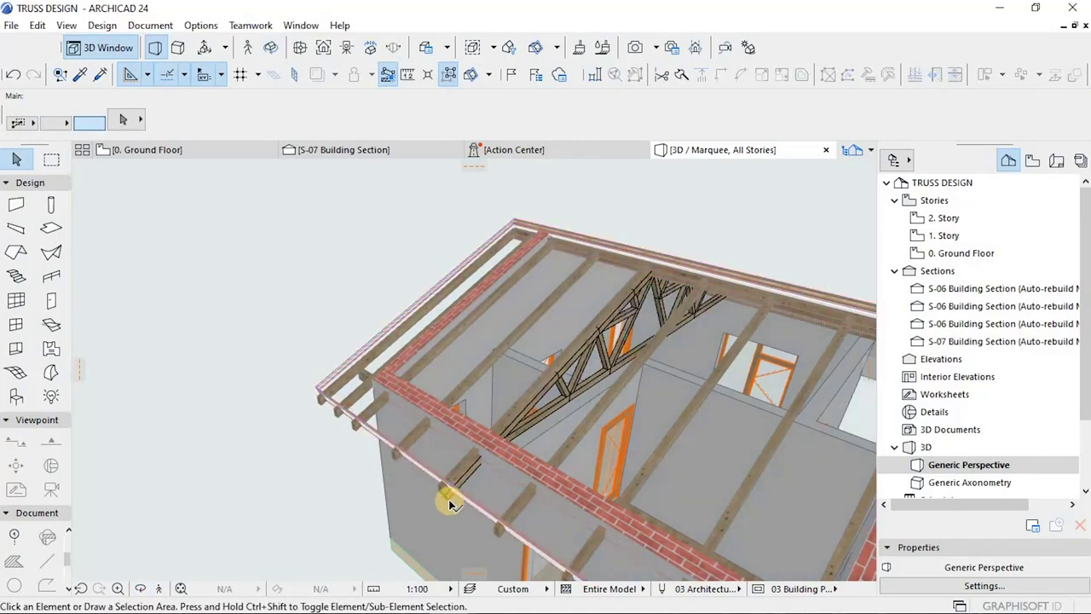
left_click(448, 501)
key("Delete")
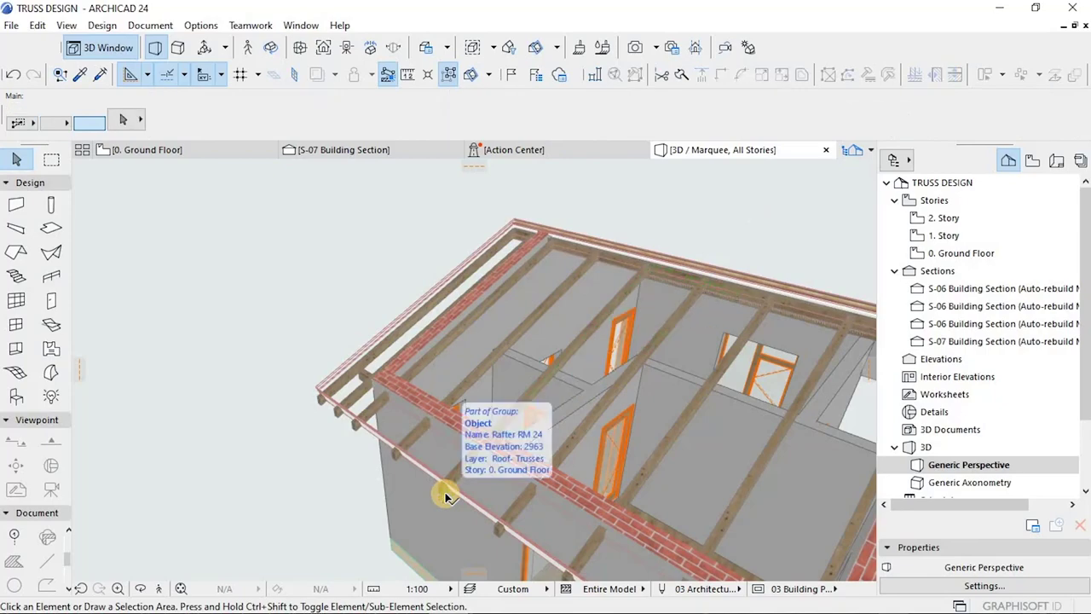
Select the lines of the simple Fink truss (e) in the Timber Construction chart on the Ground Floor plan.
key("F2")
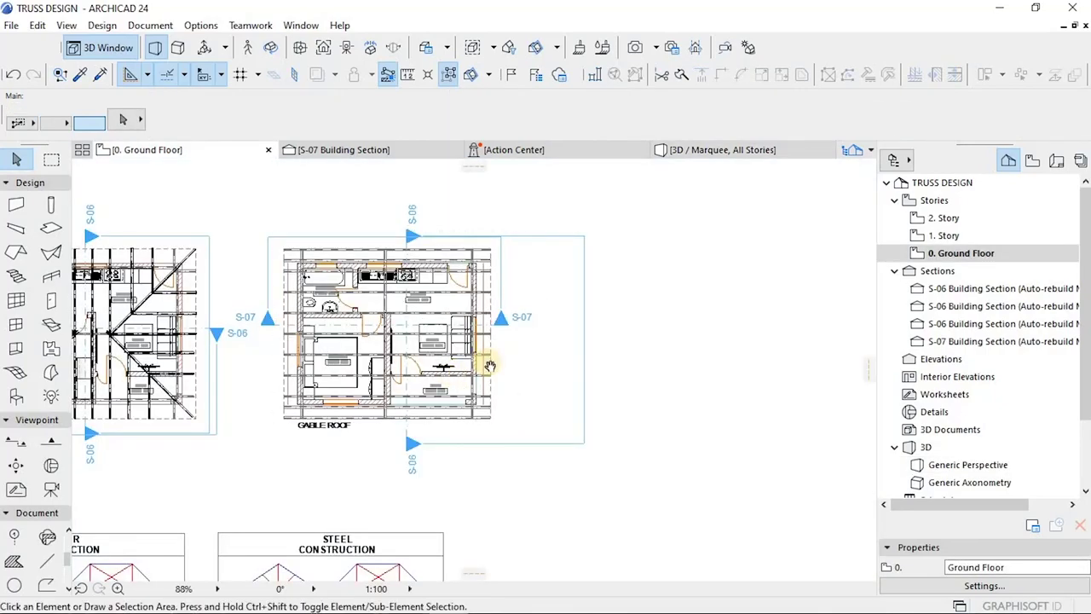
middle_click_drag(490, 366, 495, 362)
middle_click_drag(552, 388, 827, 281)
middle_click_drag(430, 475, 477, 296)
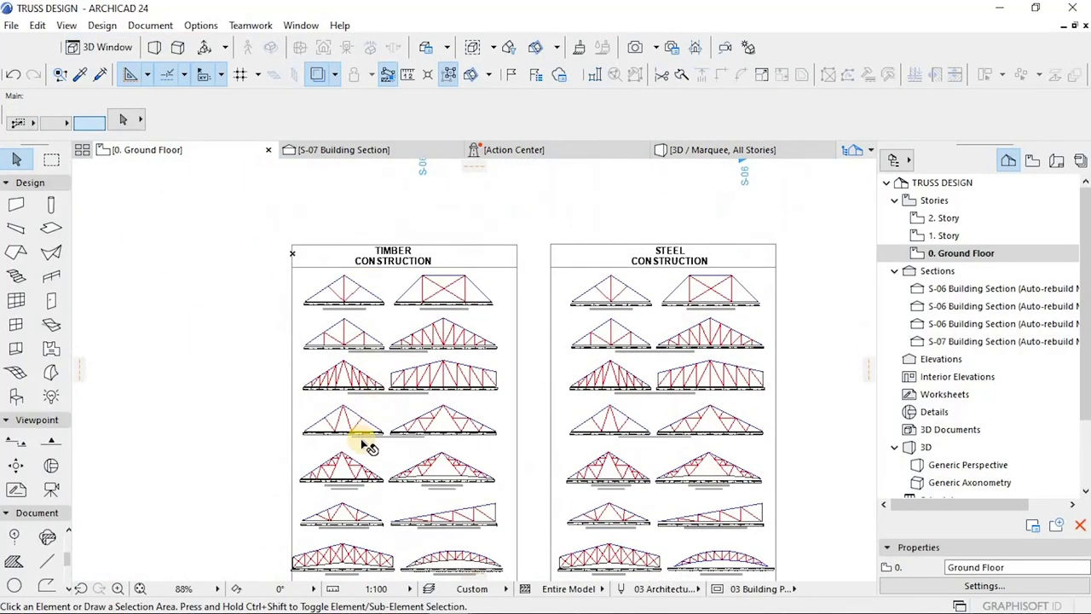
scroll(368, 443, "up", 8)
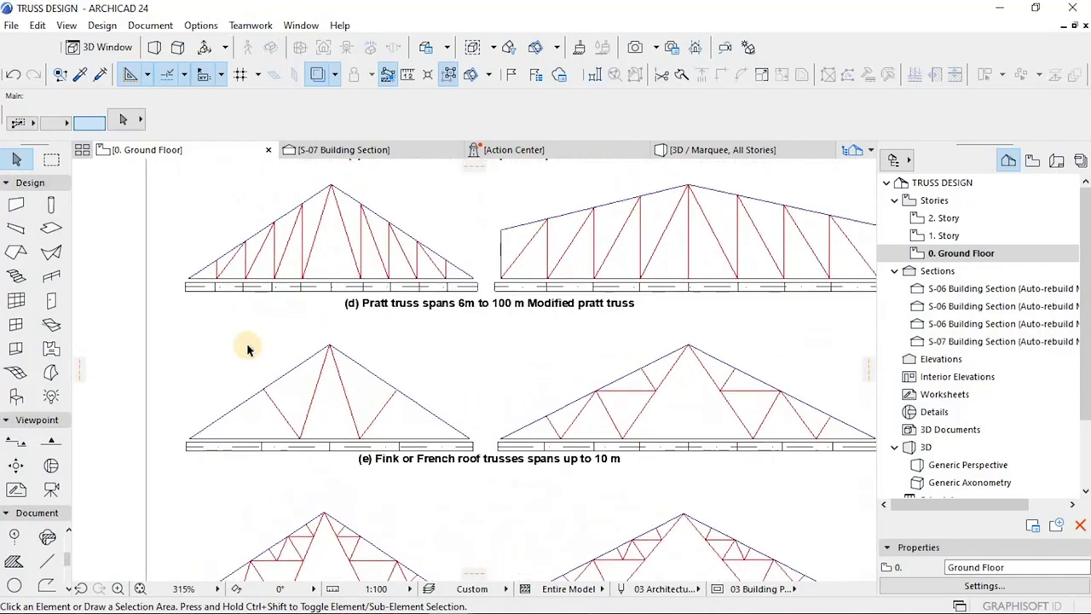
left_click(247, 345)
scroll(397, 362, "down", 2)
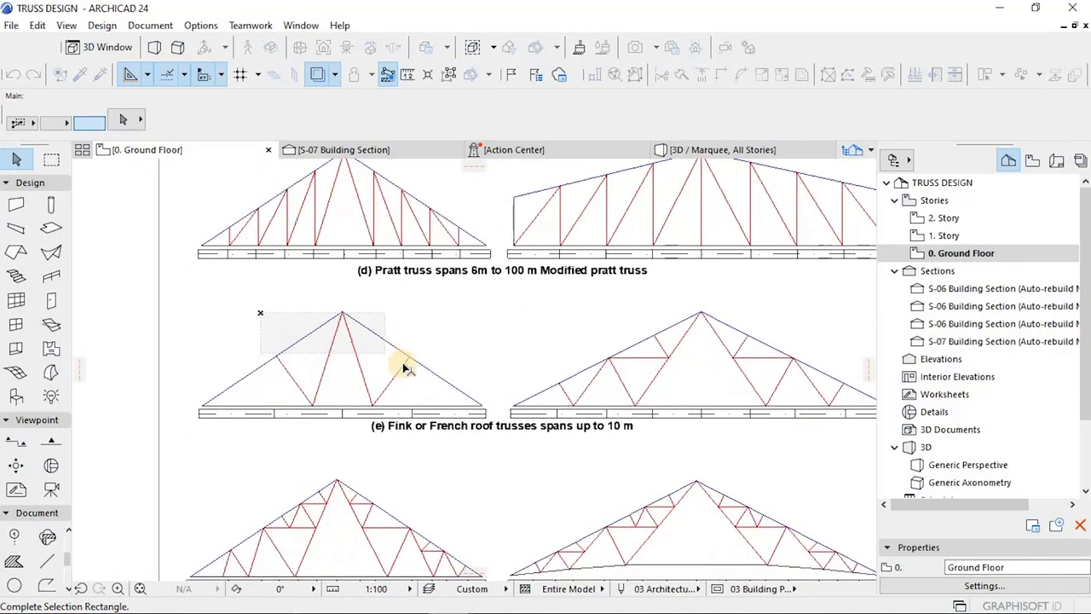
left_click(429, 383)
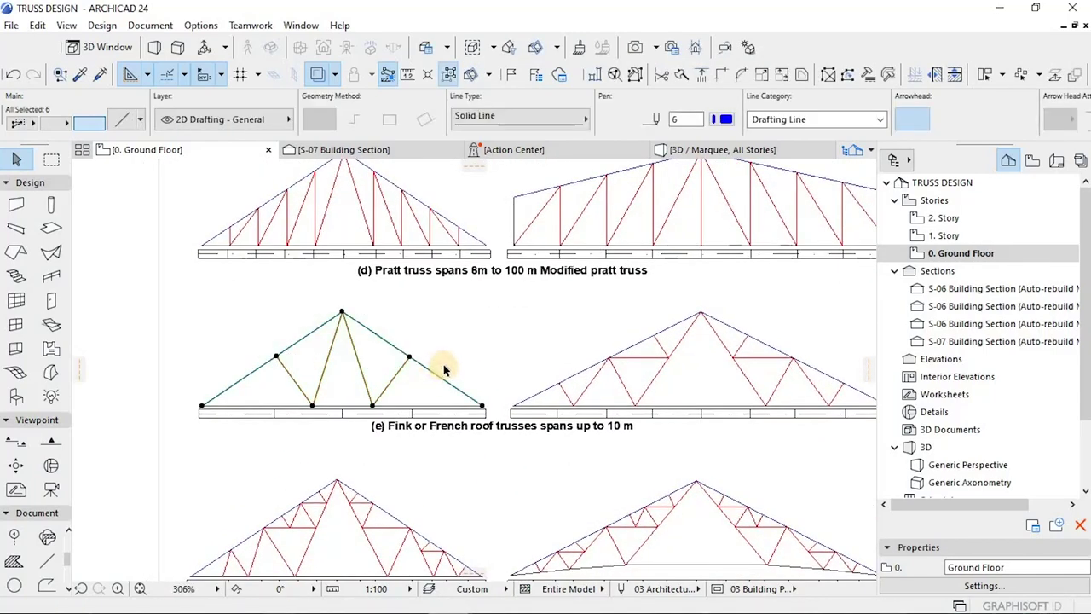
Select the lines of the Fan truss (g) in the Timber Construction chart.
scroll(444, 370, "down", 5)
middle_click_drag(444, 370, 478, 258)
middle_click_drag(412, 390, 415, 359)
scroll(409, 361, "up", 2)
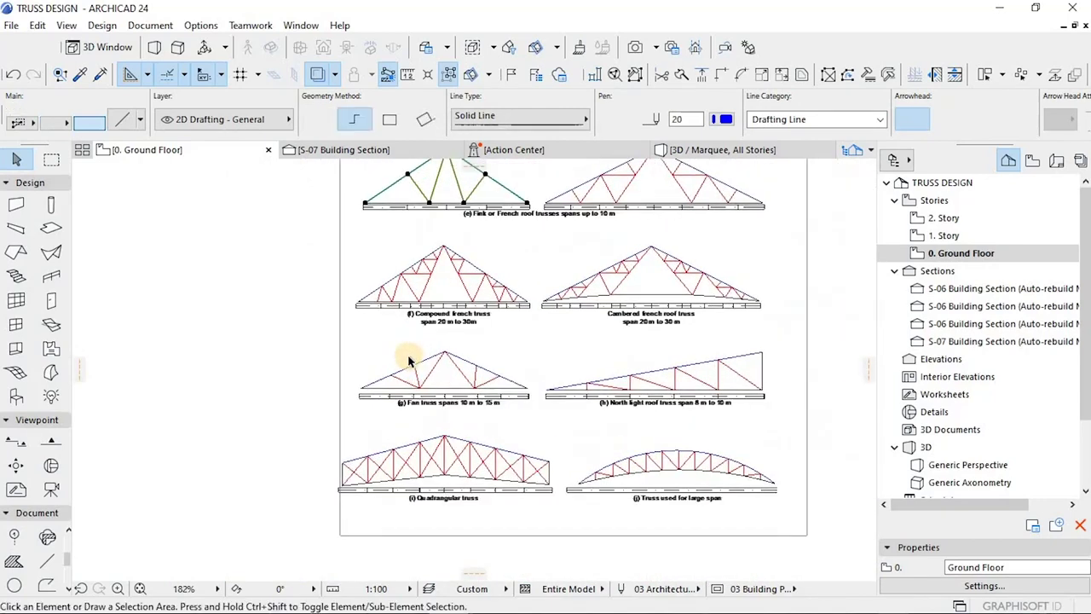
scroll(400, 358, "up", 4)
left_click(371, 348)
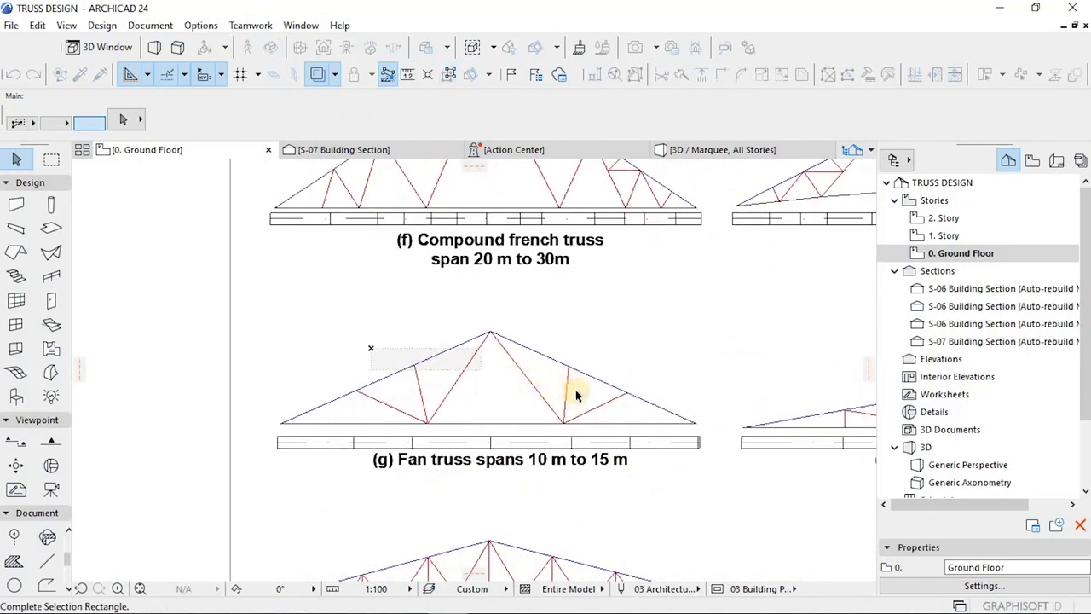
left_click(647, 411)
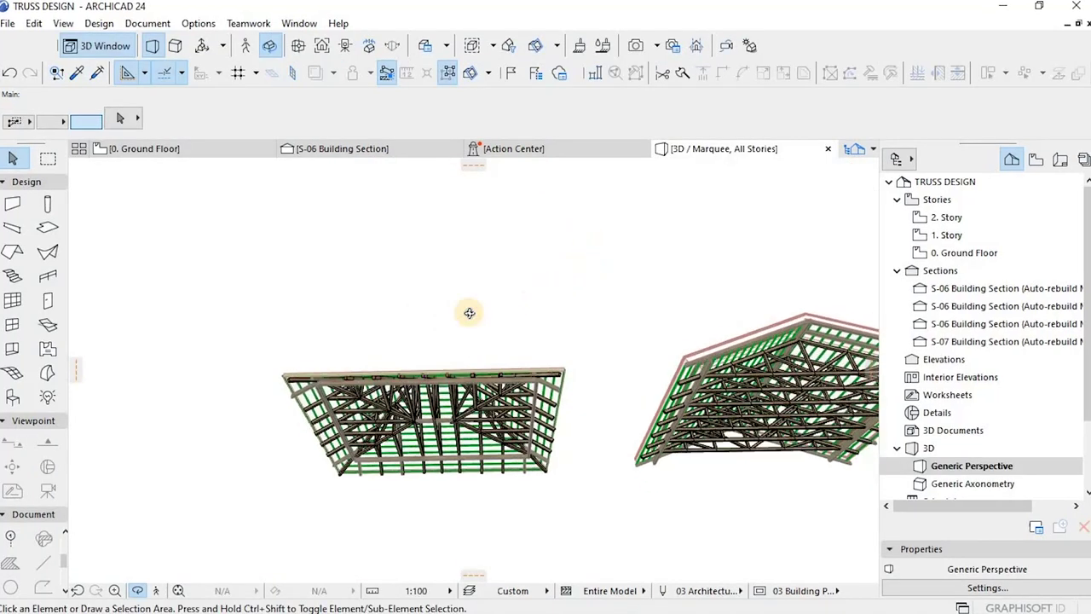
Examine the hip and gable roof structures in 3D from below, from the side and close up at the gable trusses.
left_click_drag(470, 312, 571, 399)
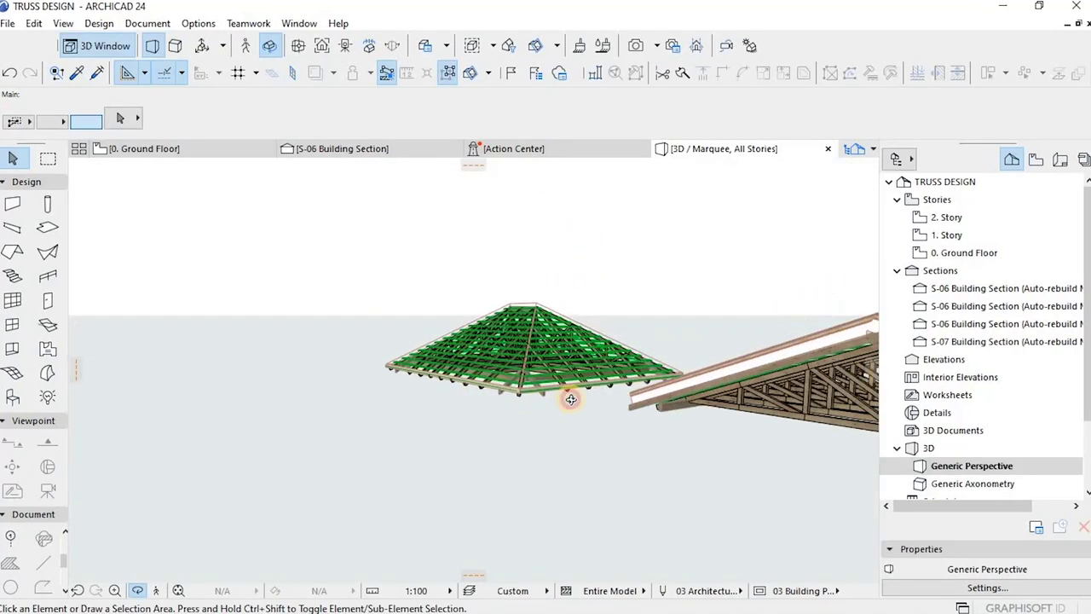
middle_click_drag(570, 399, 504, 380, "shift")
middle_click_drag(534, 346, 473, 369, "shift")
scroll(579, 364, "up", 3)
middle_click_drag(502, 327, 520, 346, "shift")
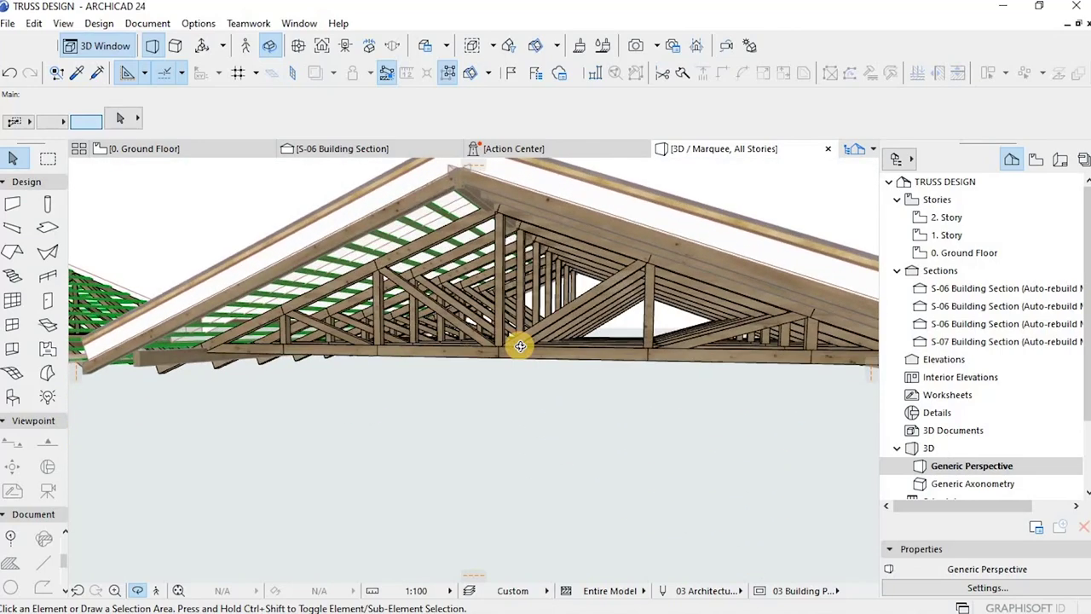
Select the Howe truss, extend the selection to all roof objects and show only those in the 3D view.
left_click(527, 352)
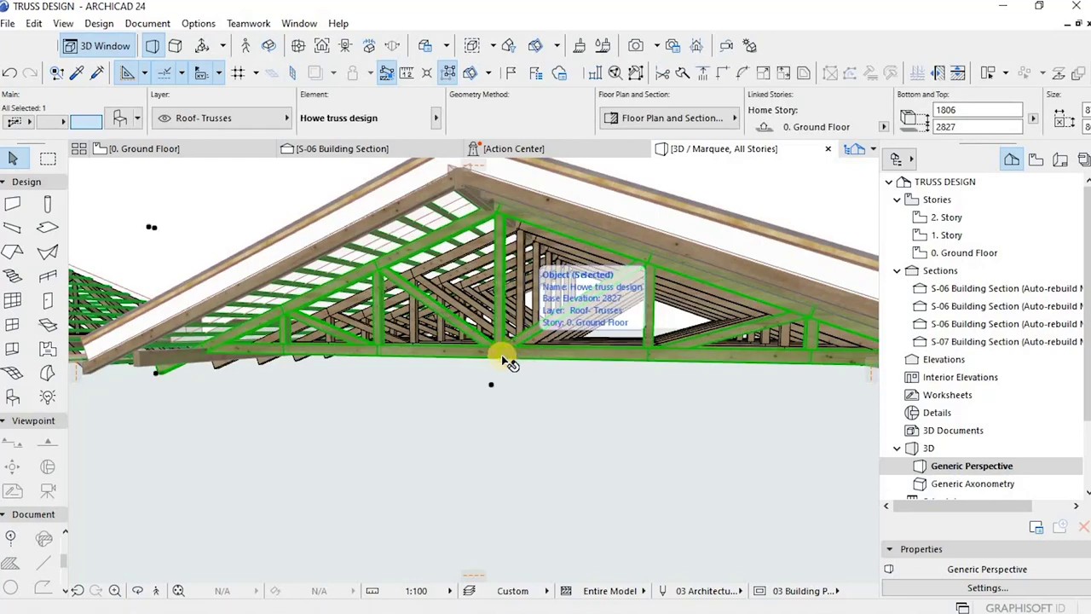
scroll(501, 355, "down", 5)
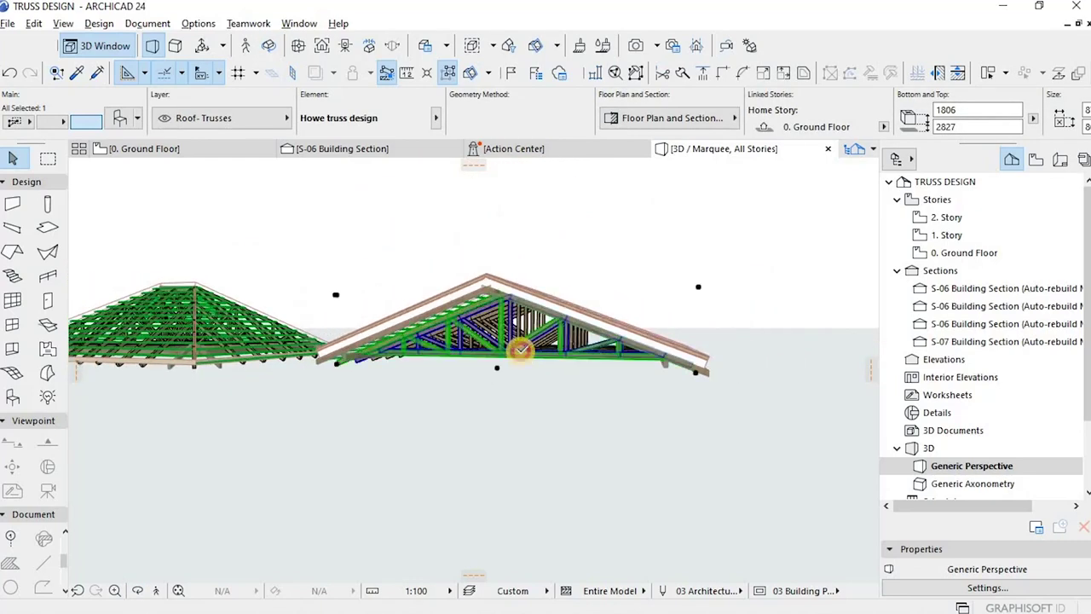
left_click(521, 350)
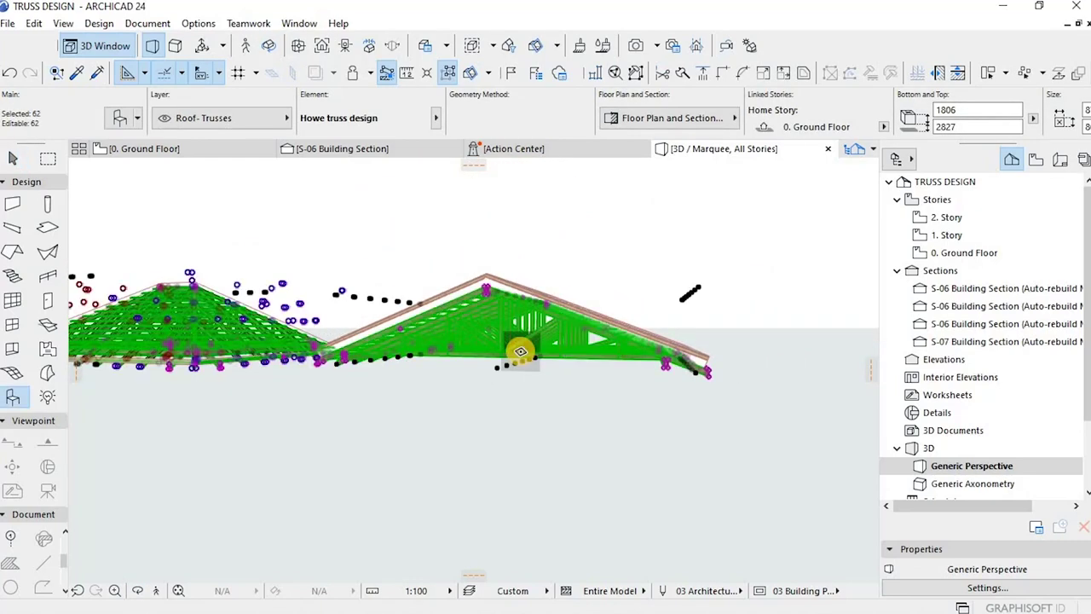
key("F5")
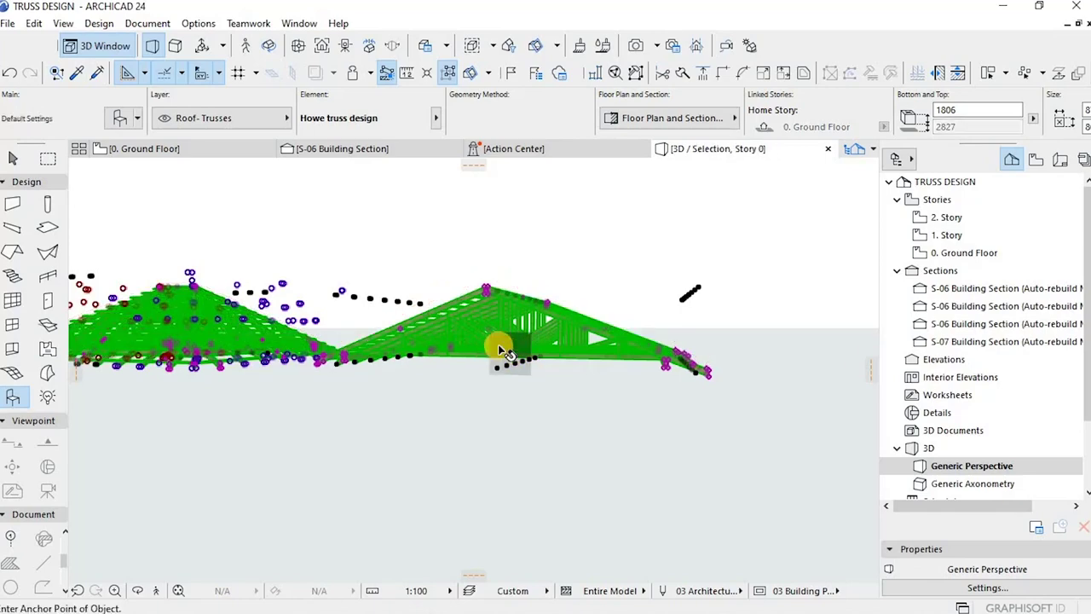
key("Escape")
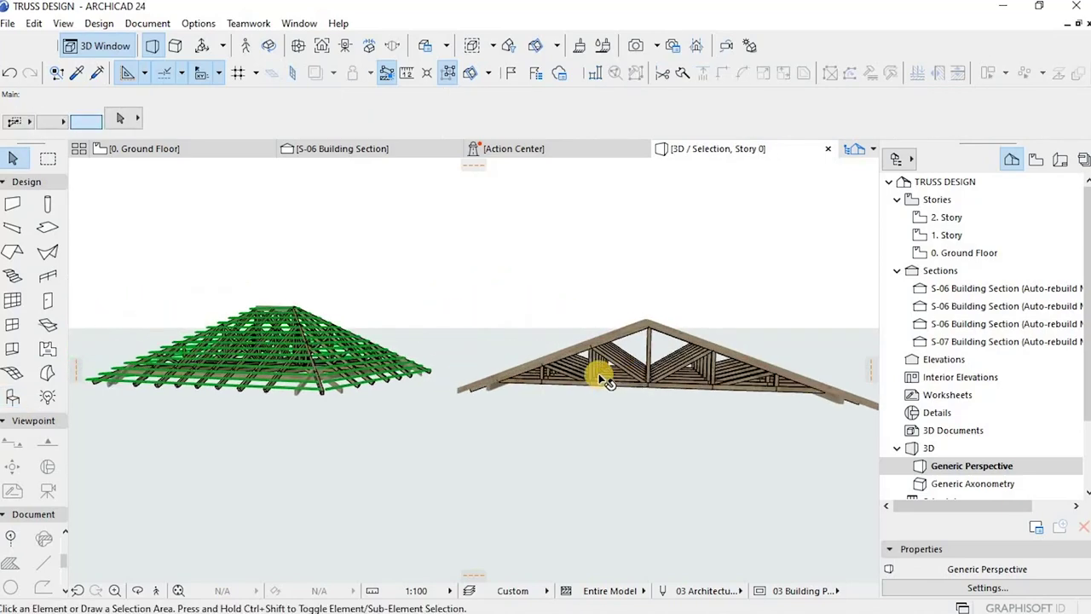
Examine the isolated roof framing and the two partly covered houses in 3D from different angles.
middle_click_drag(585, 389, 623, 388, "shift")
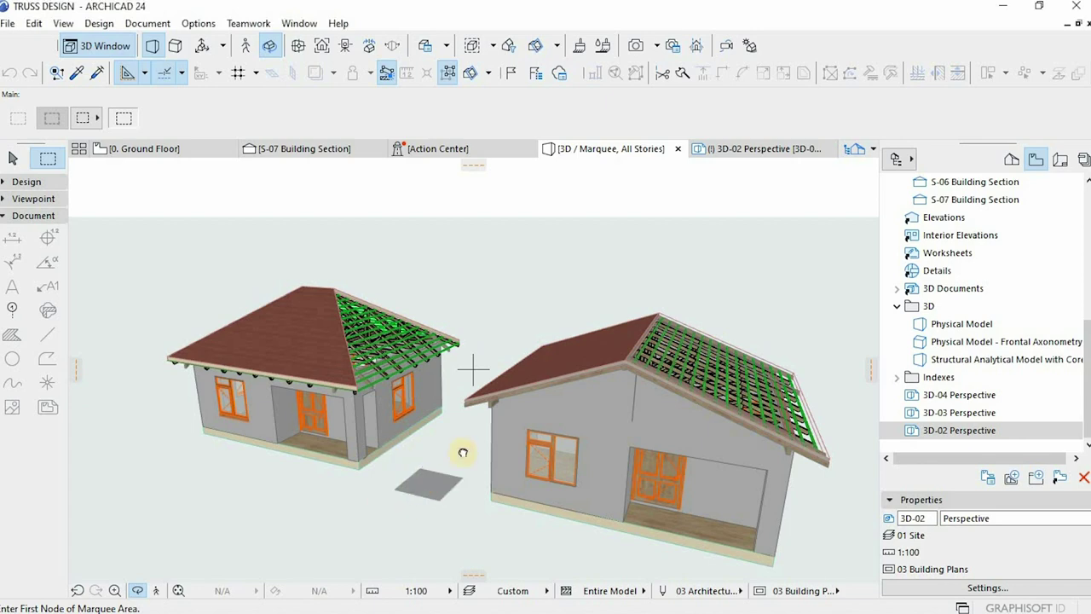
middle_click_drag(402, 441, 429, 425, "shift")
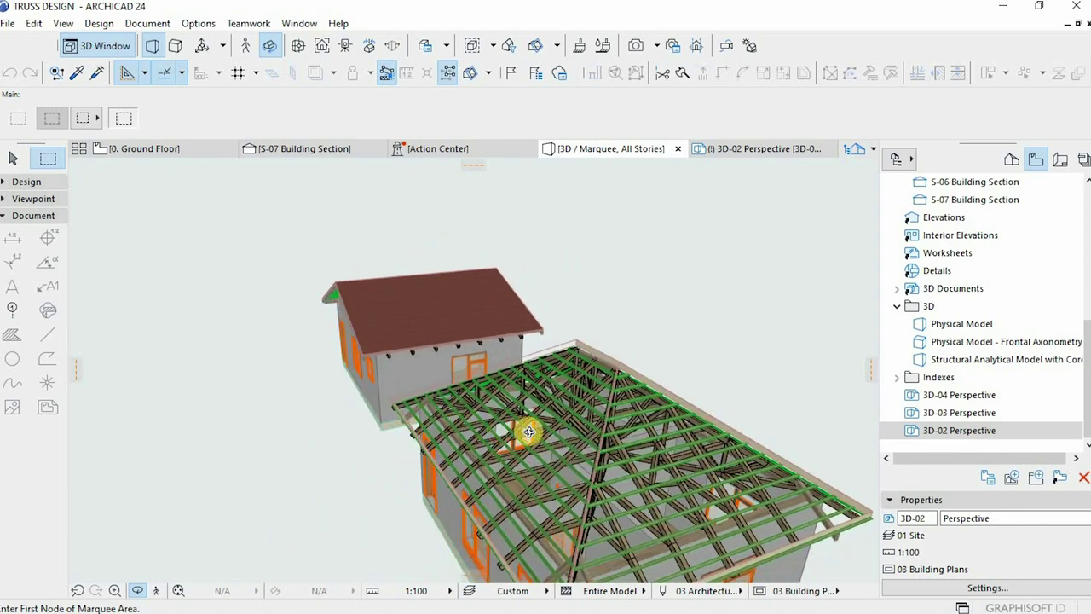